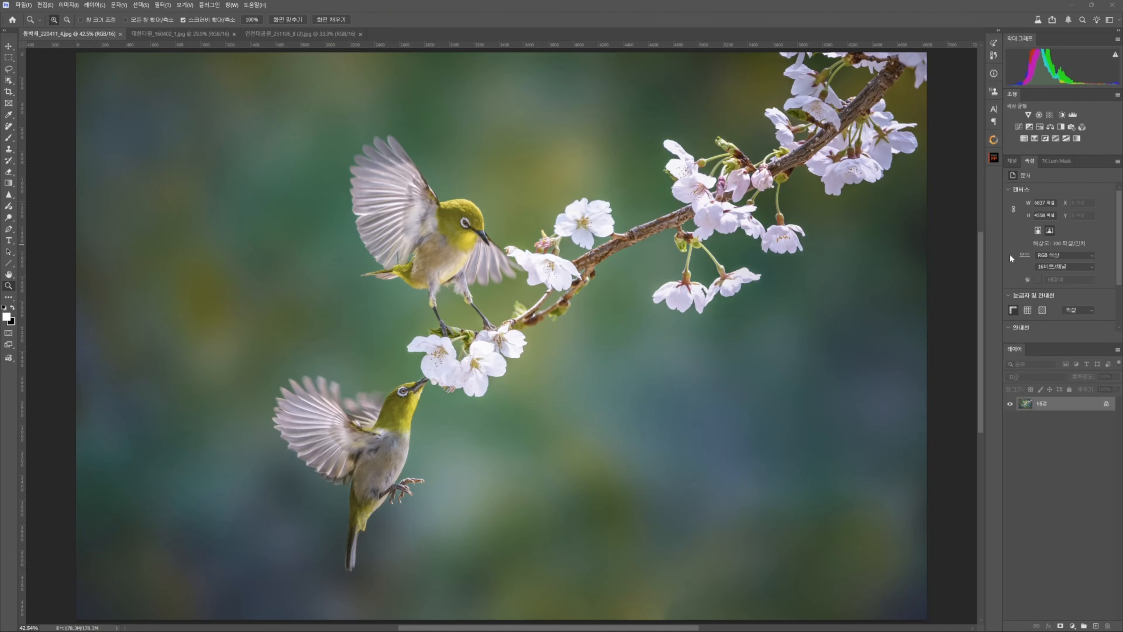
- Open the bird photo in Nik 8 Color Efex from the Nik Collection 8 plugin
click(162, 5)
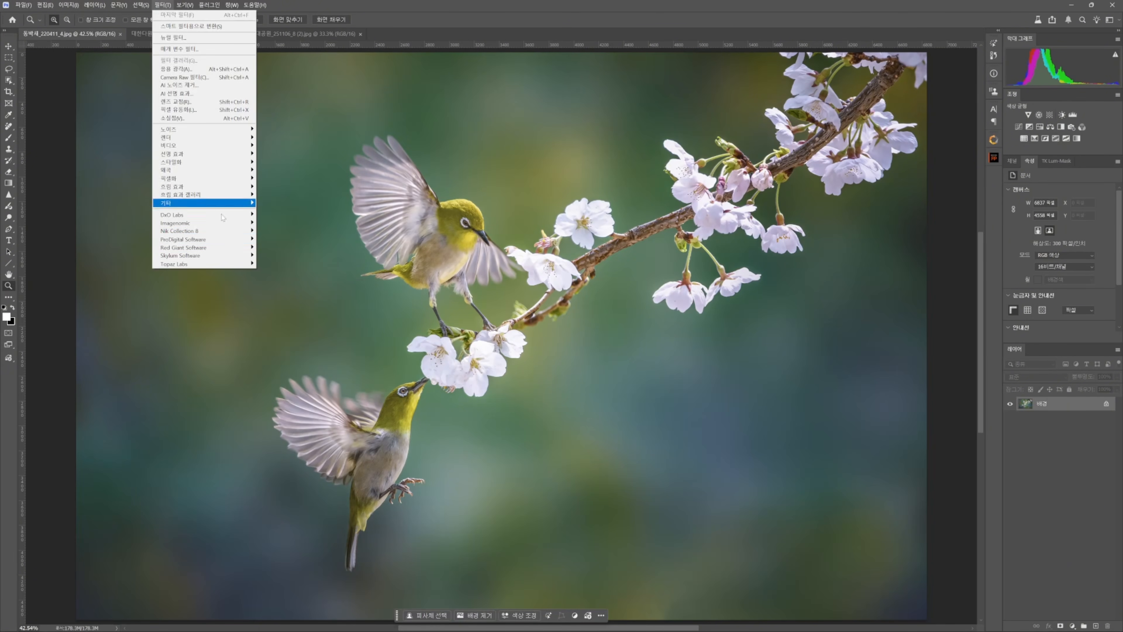
mouse_move(221, 239)
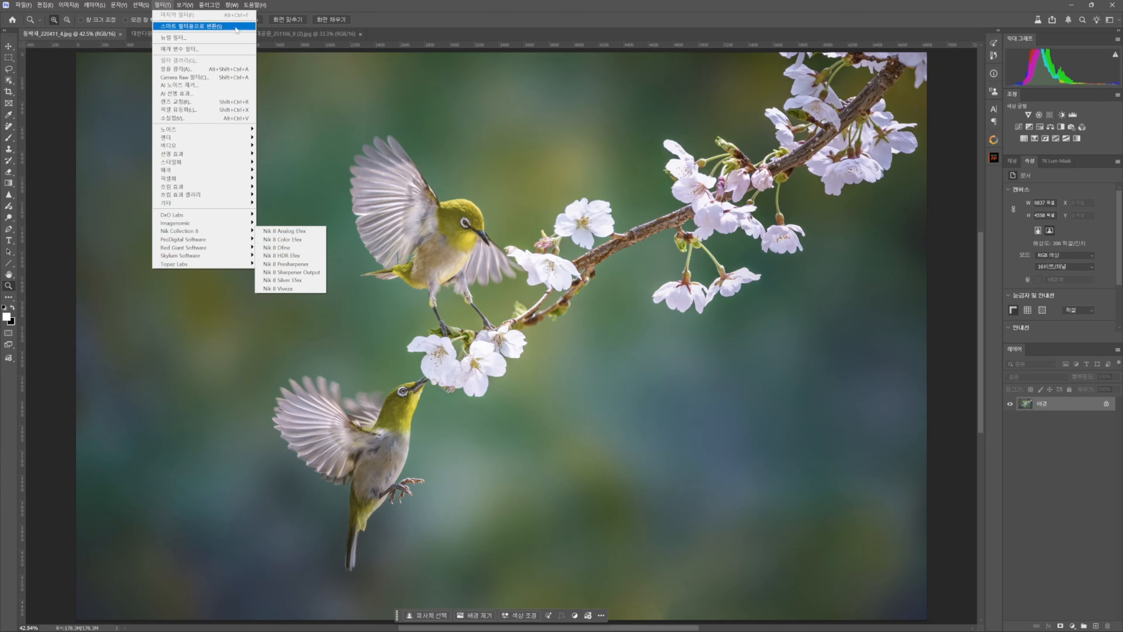
mouse_move(211, 3)
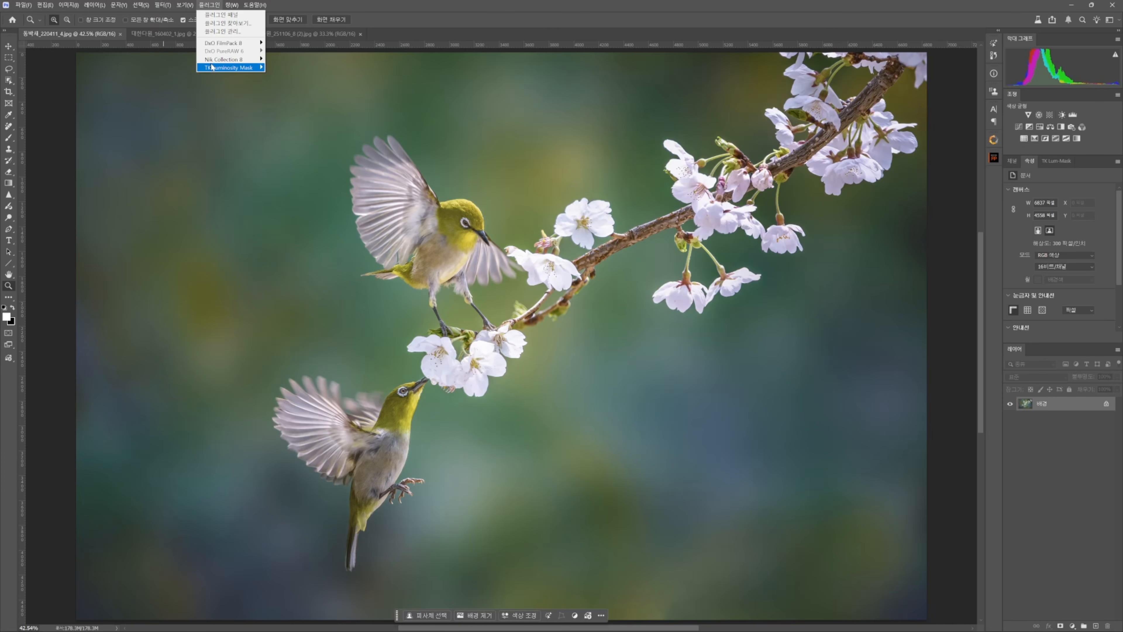
mouse_move(210, 62)
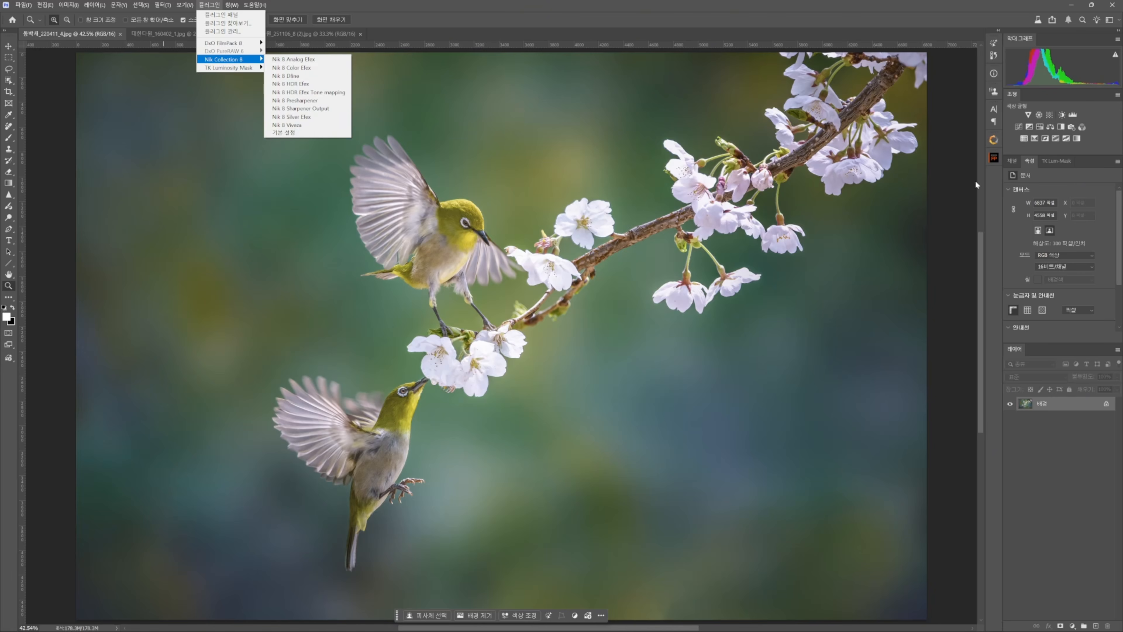
click(994, 140)
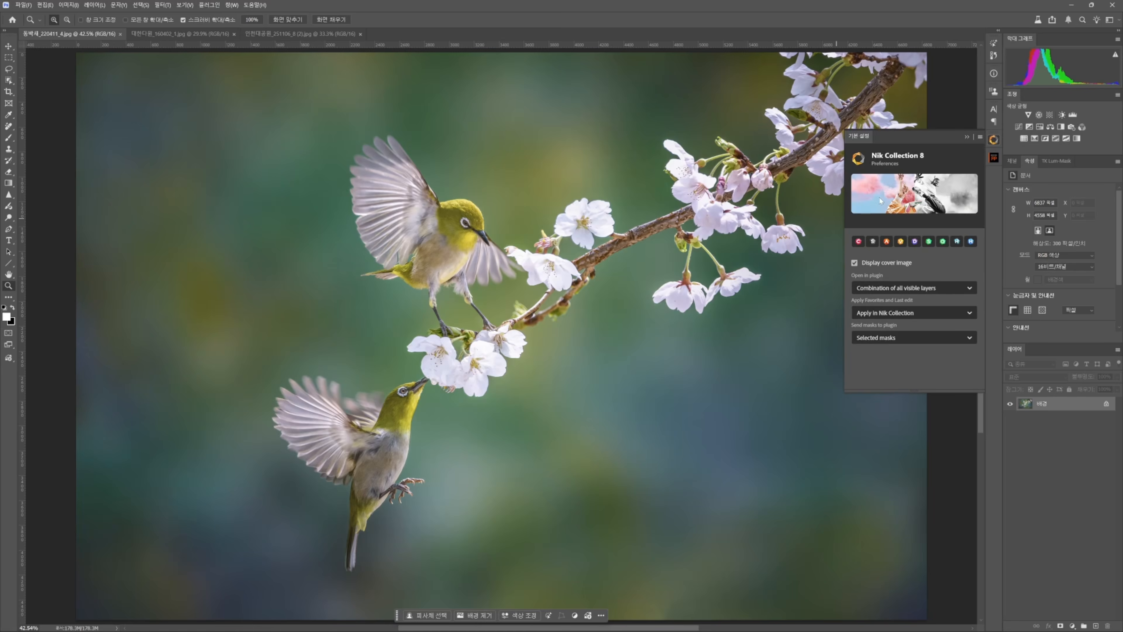
click(858, 241)
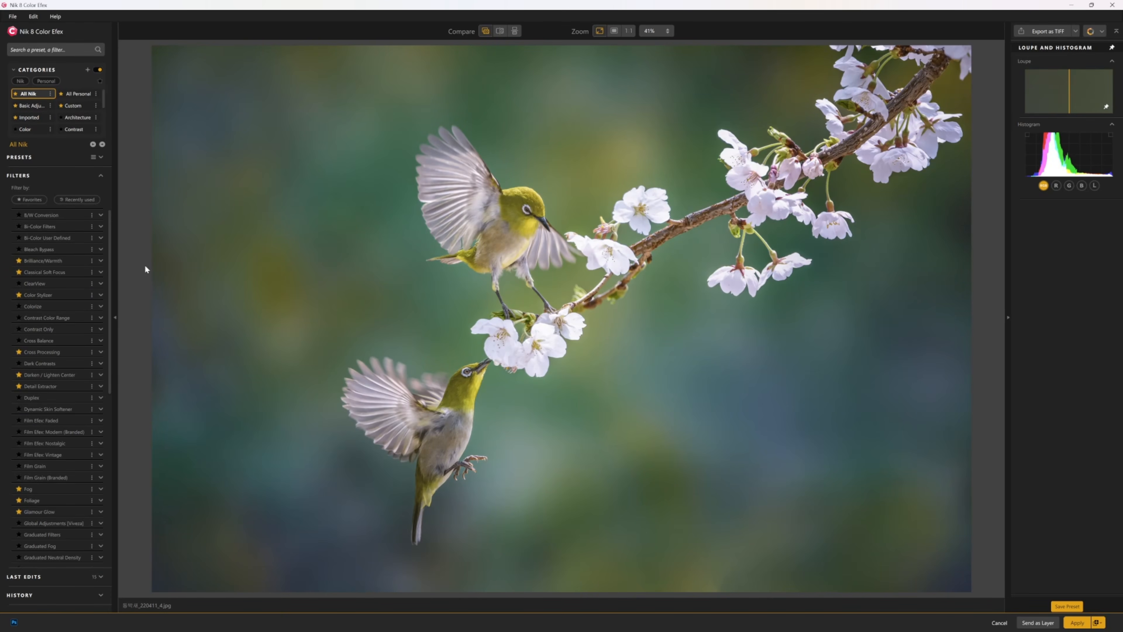
- Review the General, Export, Workspace, Host and Advanced preferences of Color Efex, and leave them without saving
click(13, 18)
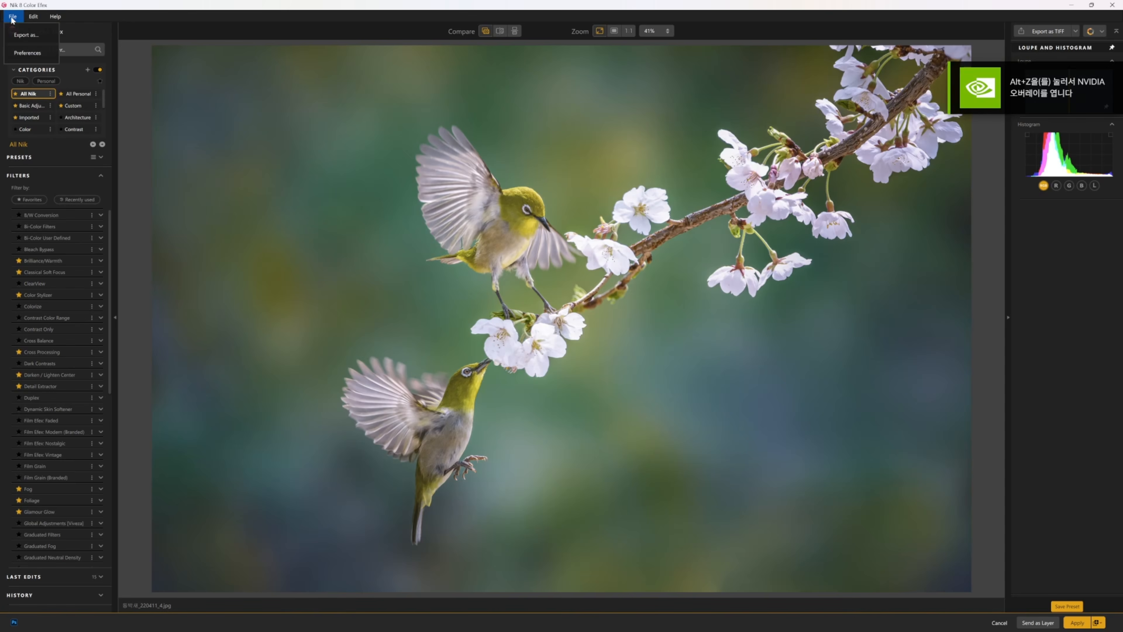
click(28, 54)
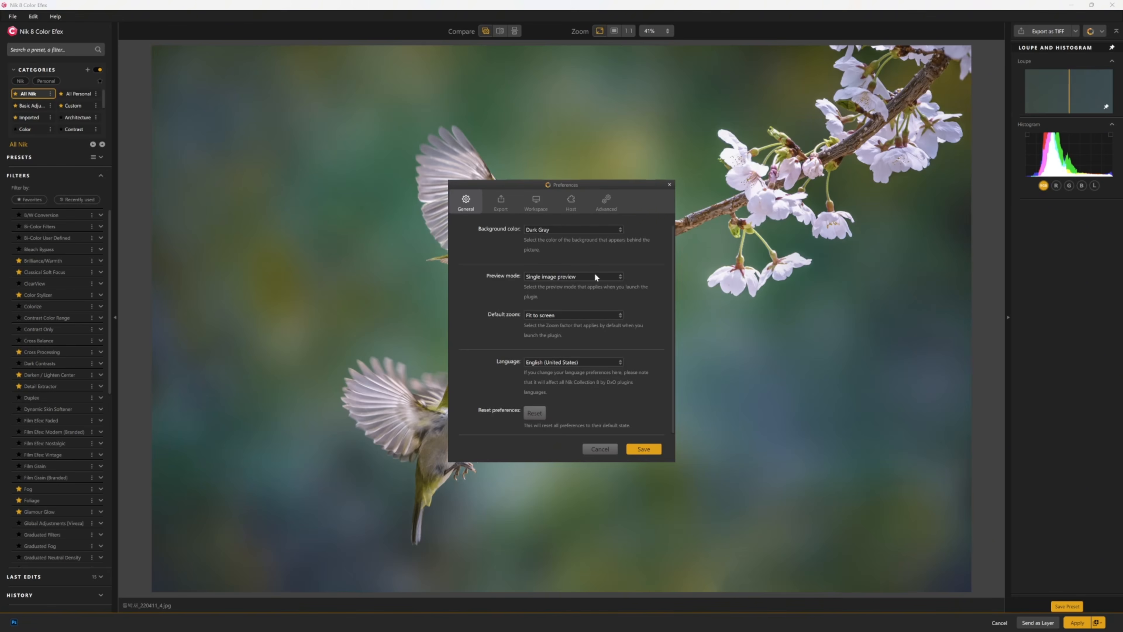
click(594, 275)
click(498, 327)
click(499, 198)
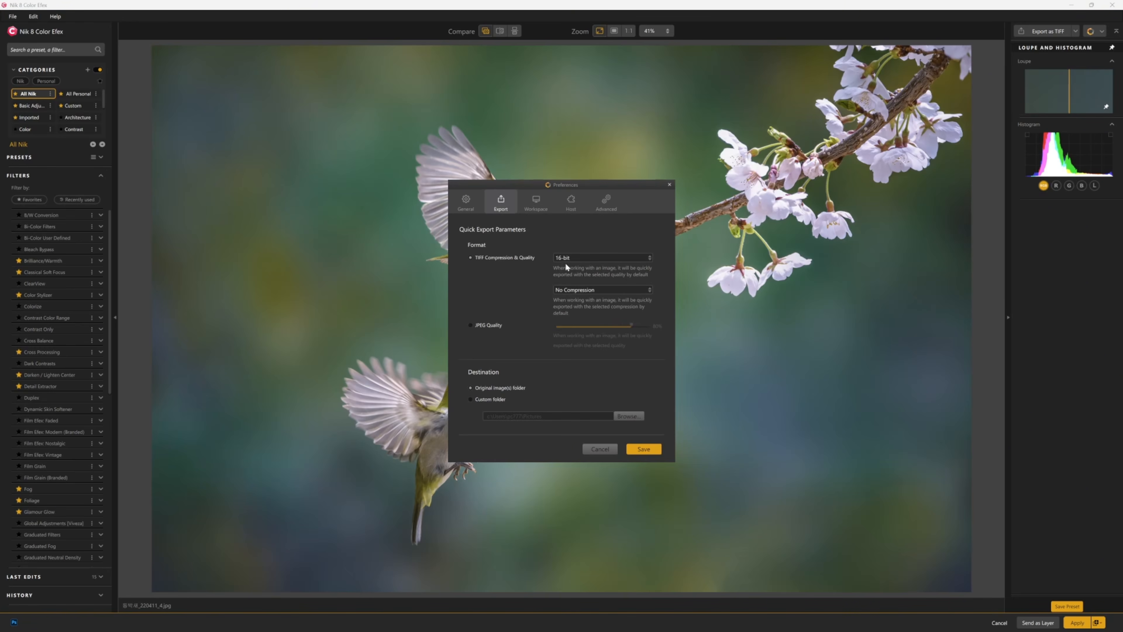
click(541, 207)
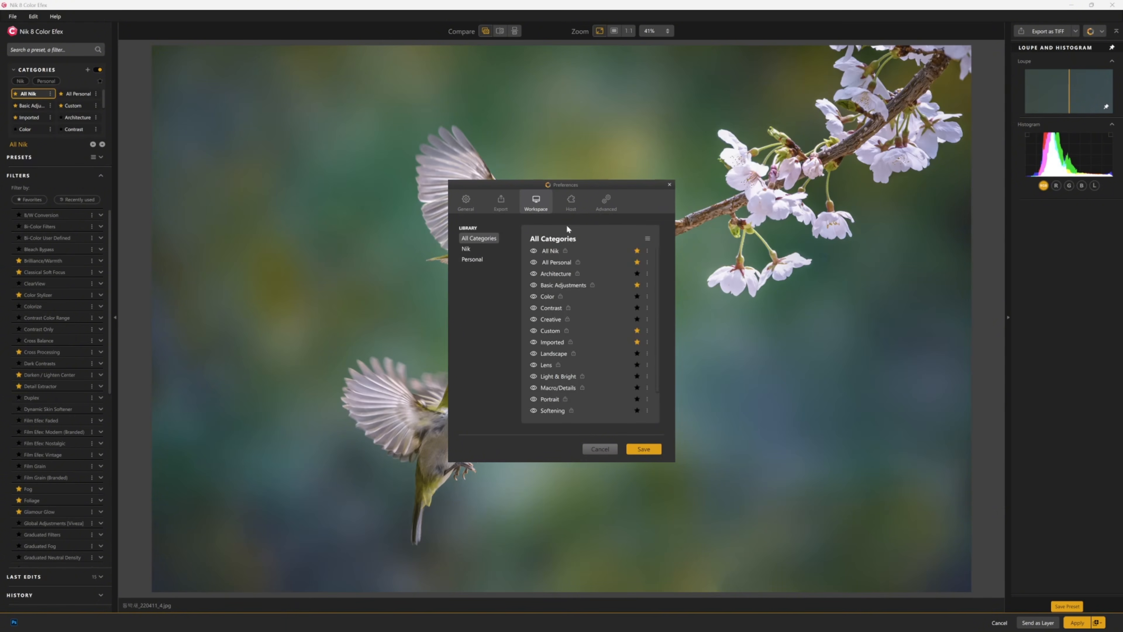
click(572, 207)
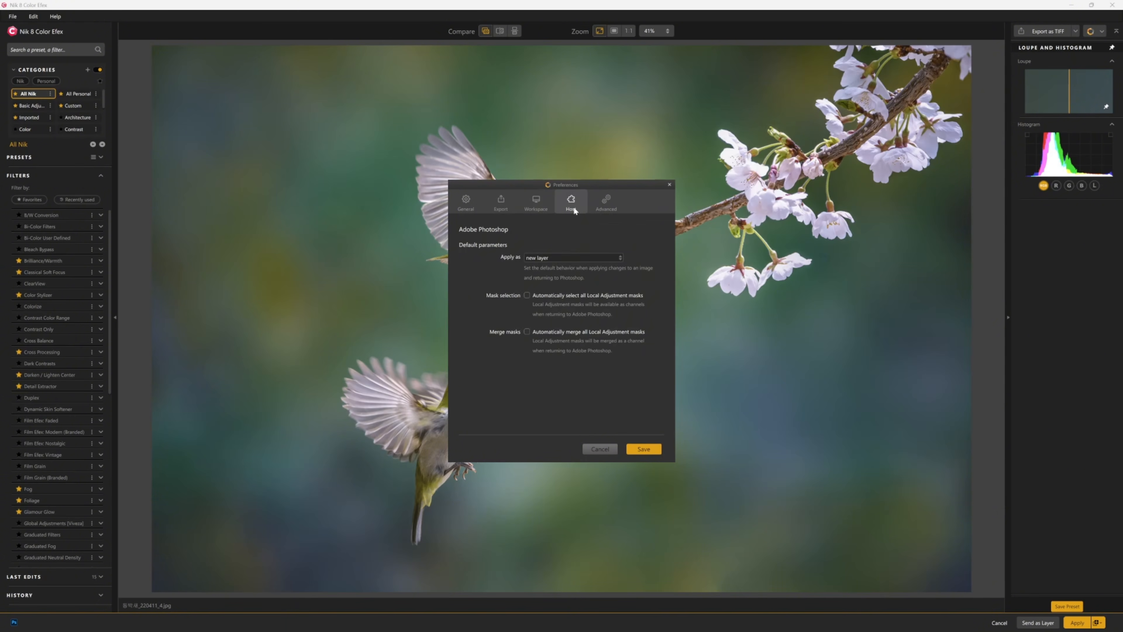
click(605, 204)
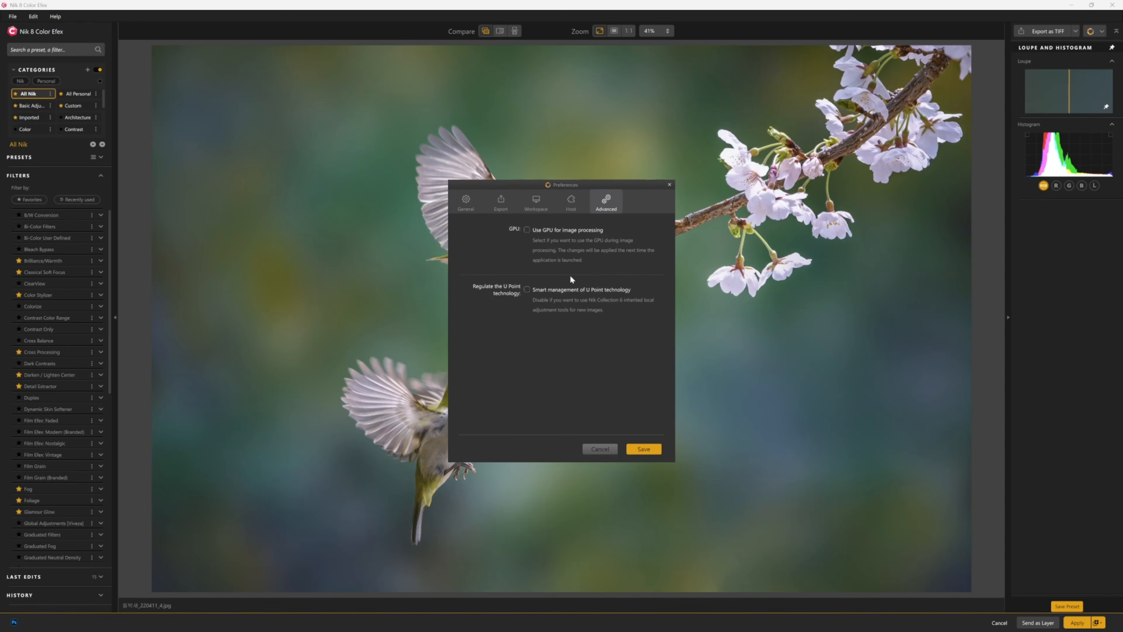
click(468, 202)
click(600, 449)
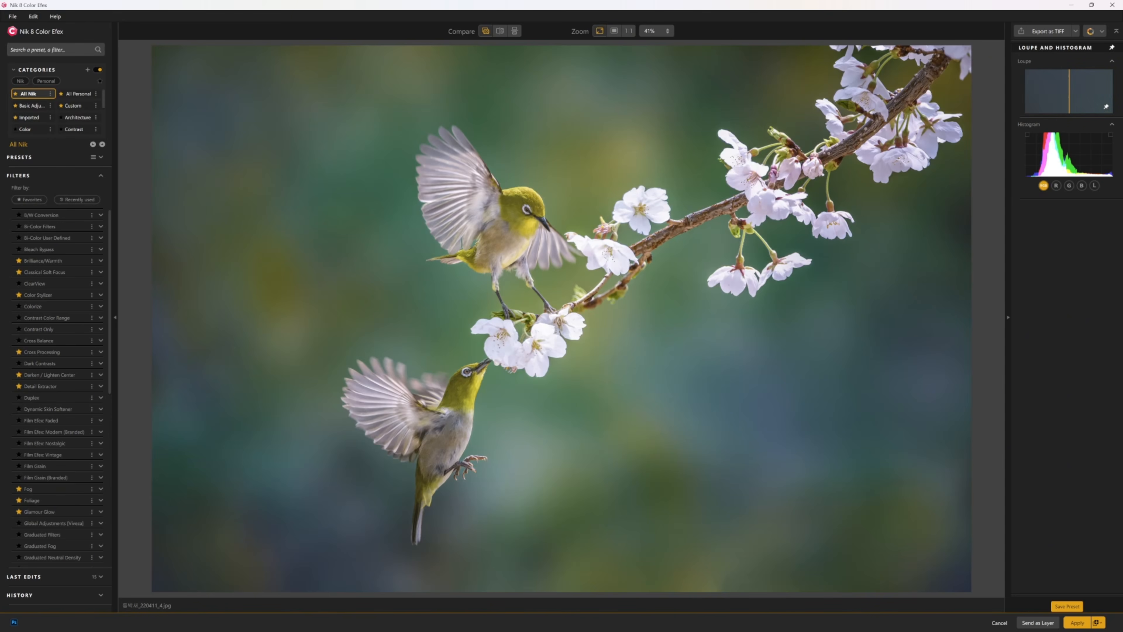
- Try the Bi-Color User Defined filter with 52% Opacity, 7% Vertical Shift and 216° Rotation, and remove it again
scroll(60, 288, down, 10)
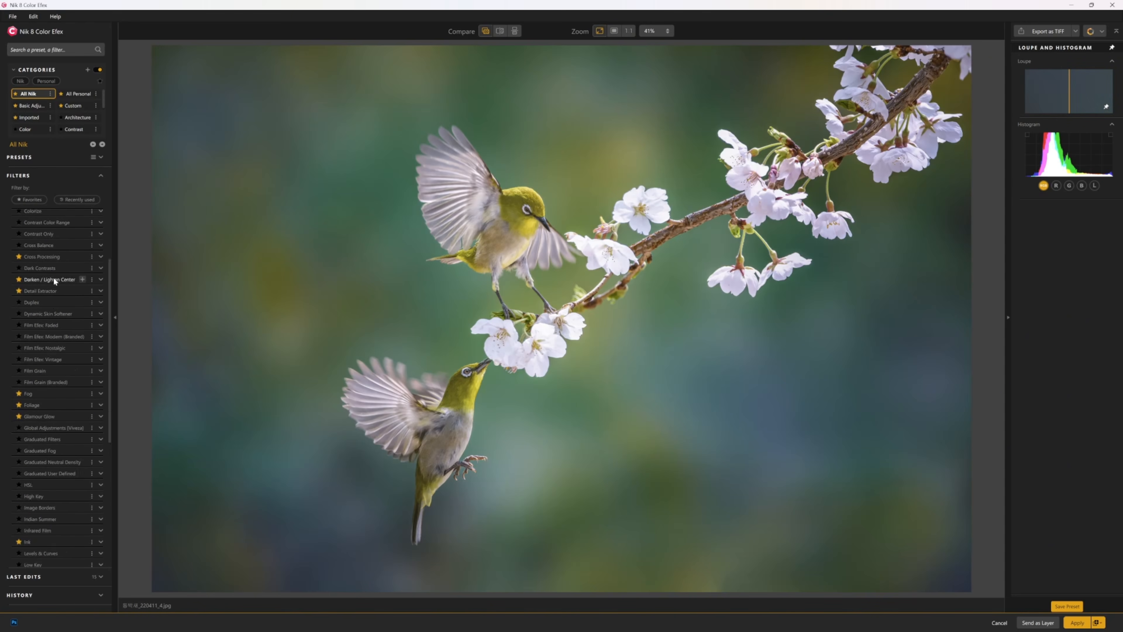
scroll(50, 285, up, 10)
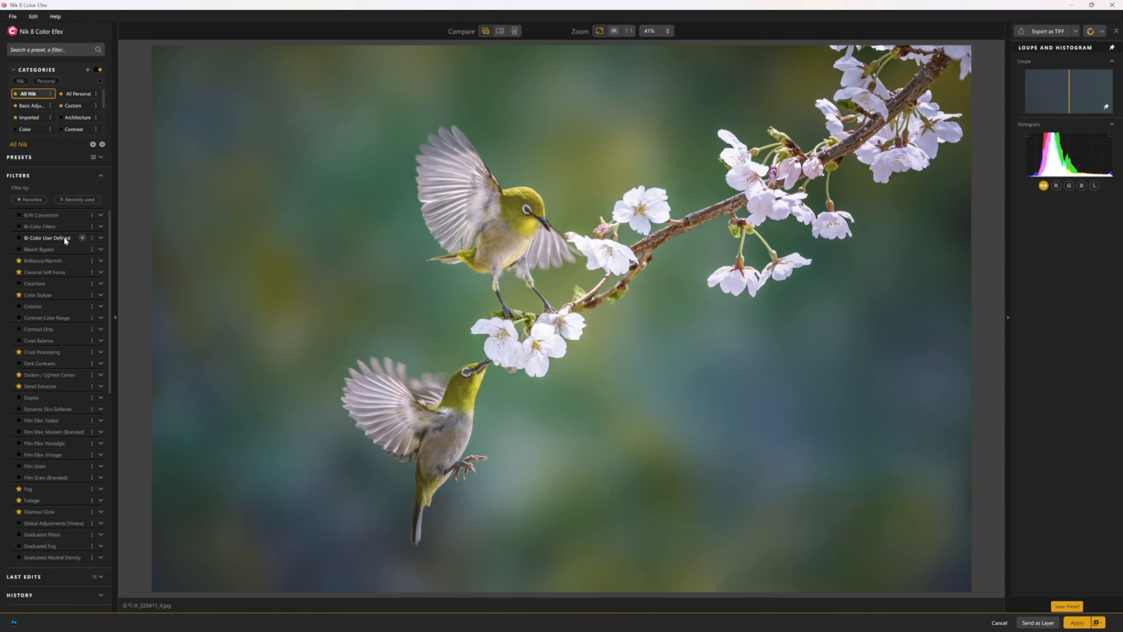
click(64, 237)
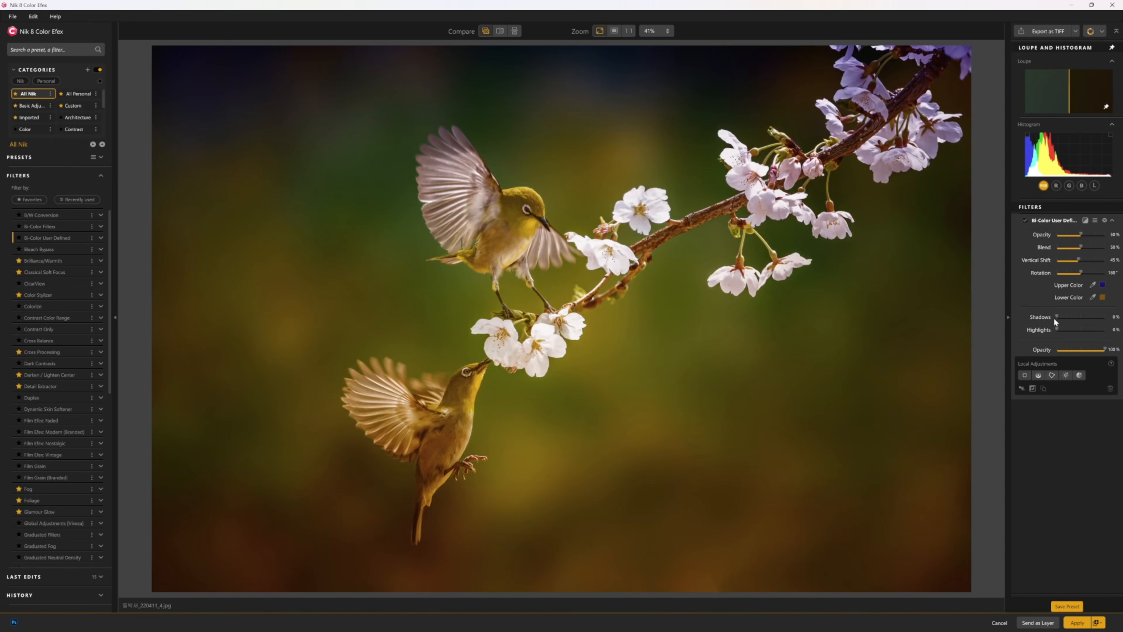
drag(1071, 240, 1059, 261)
drag(1073, 273, 1078, 271)
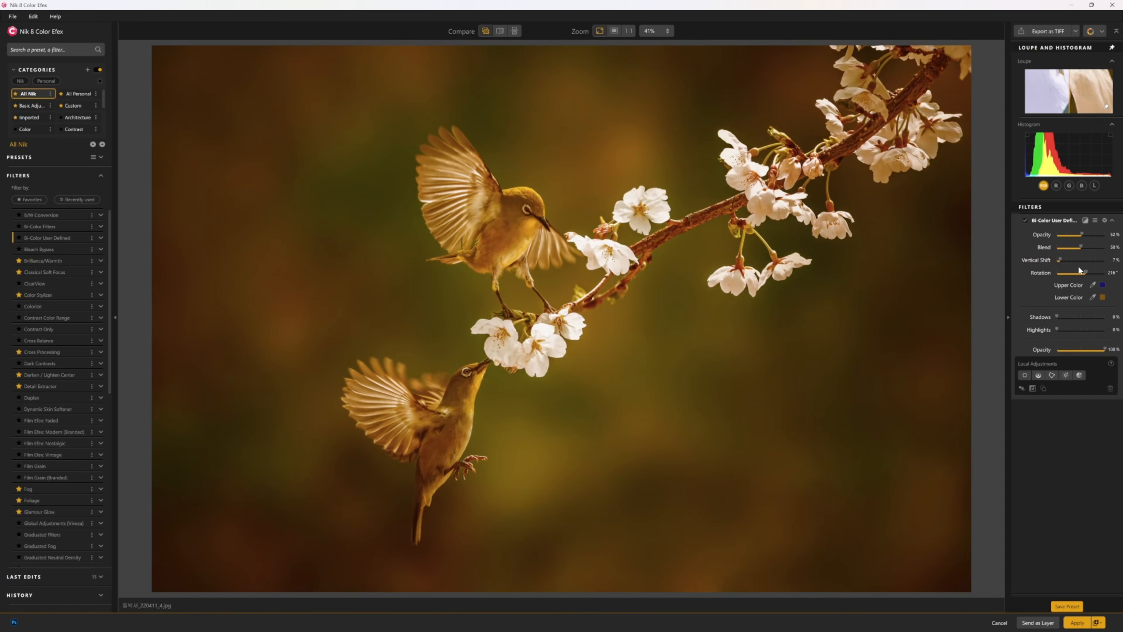
click(1105, 220)
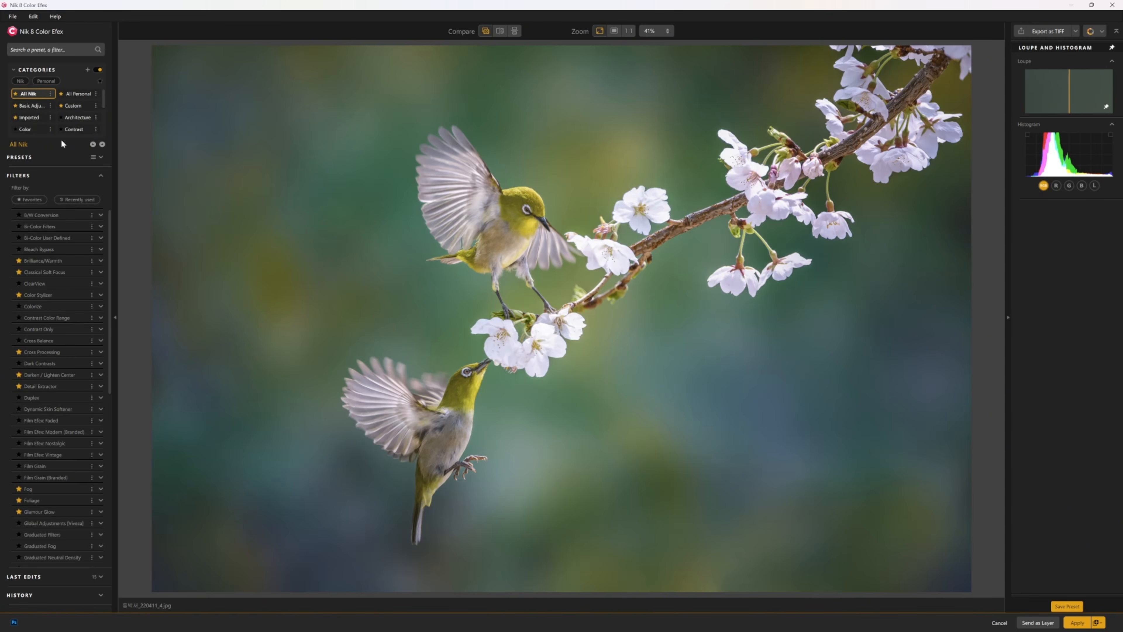
- Look through the filter categories and the full list of filters in the All Nik category
scroll(22, 315, down, 7)
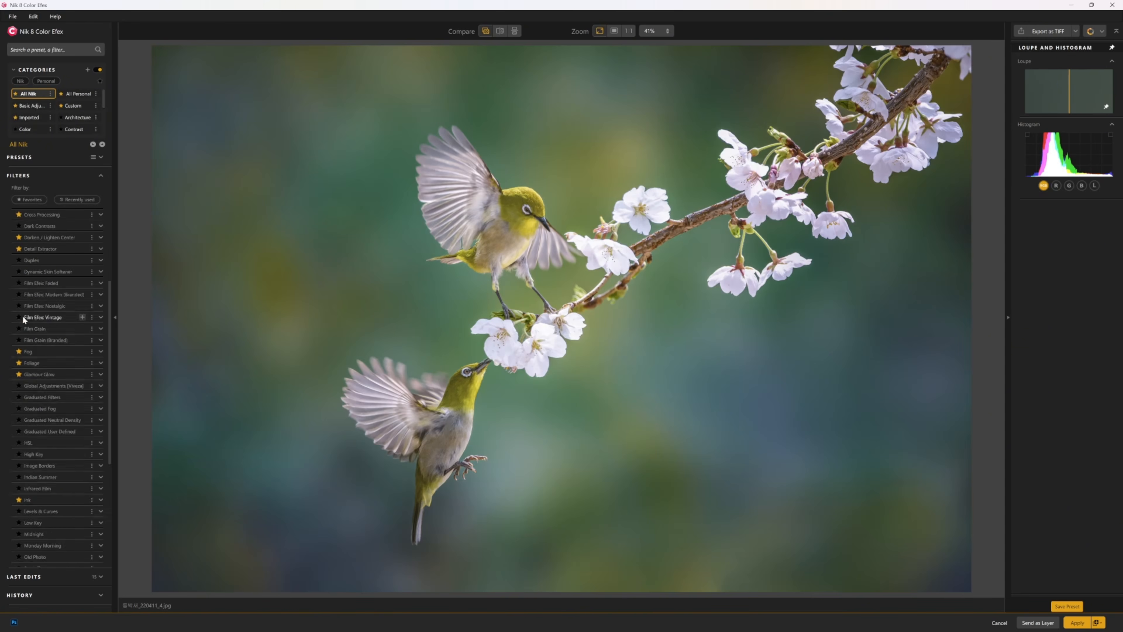
scroll(27, 318, up, 7)
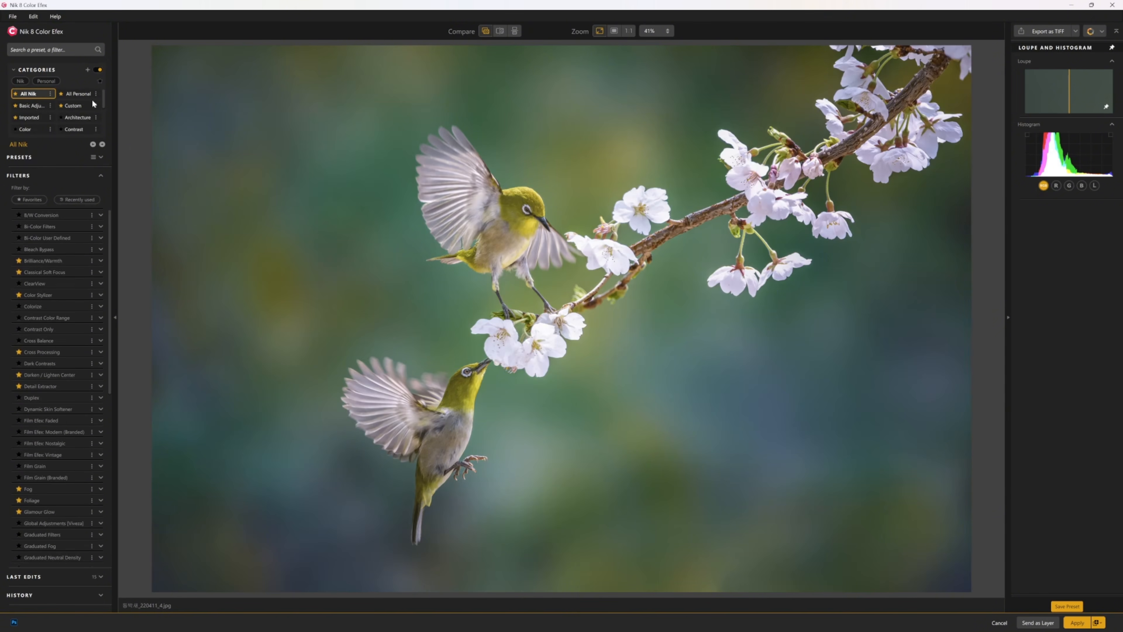
scroll(73, 121, down, 2)
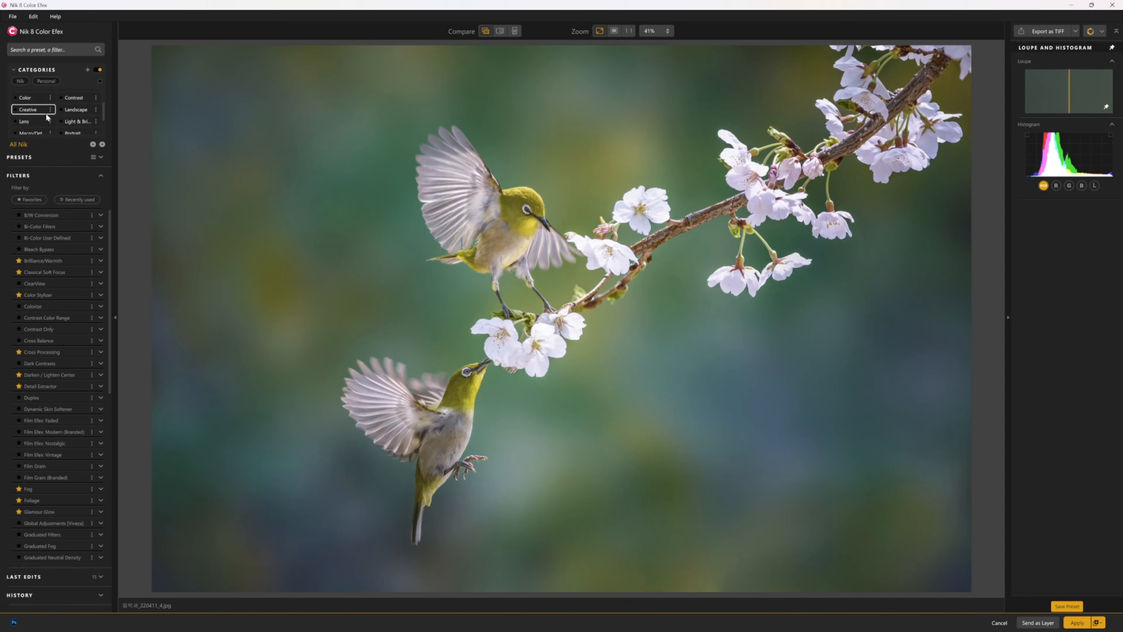
scroll(60, 218, down, 8)
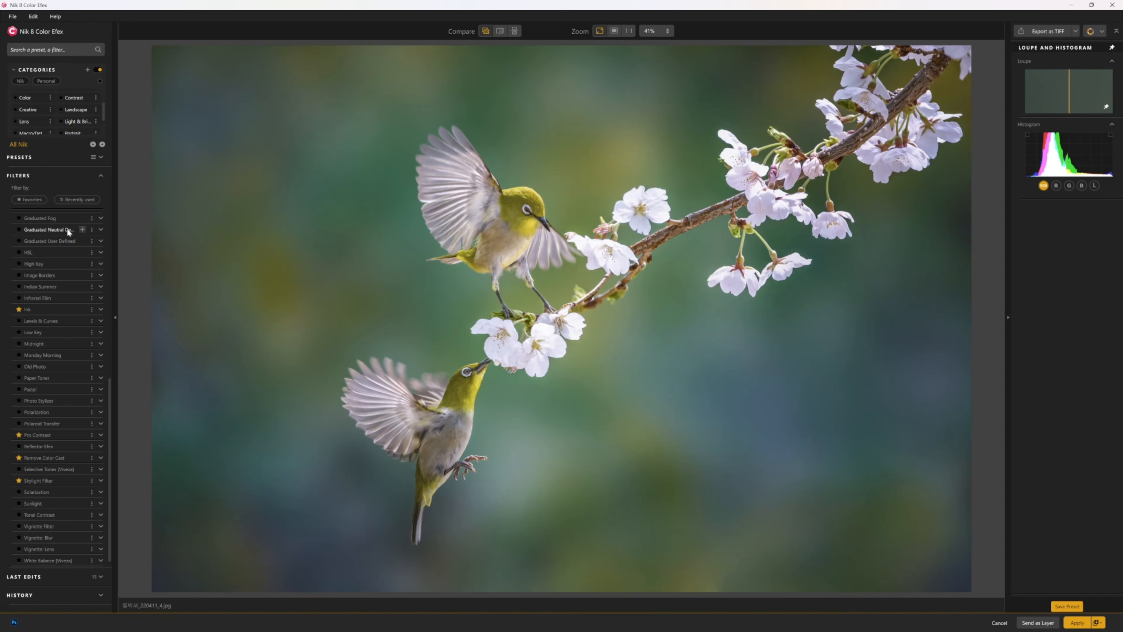
scroll(82, 134, up, 3)
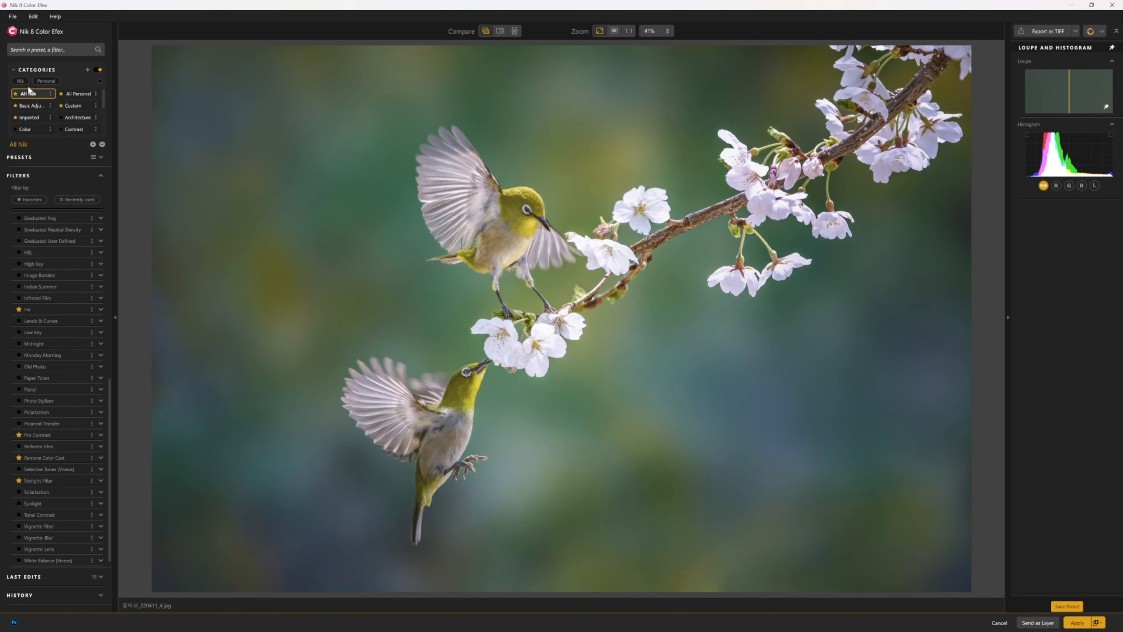
scroll(32, 221, down, 1)
scroll(34, 311, up, 10)
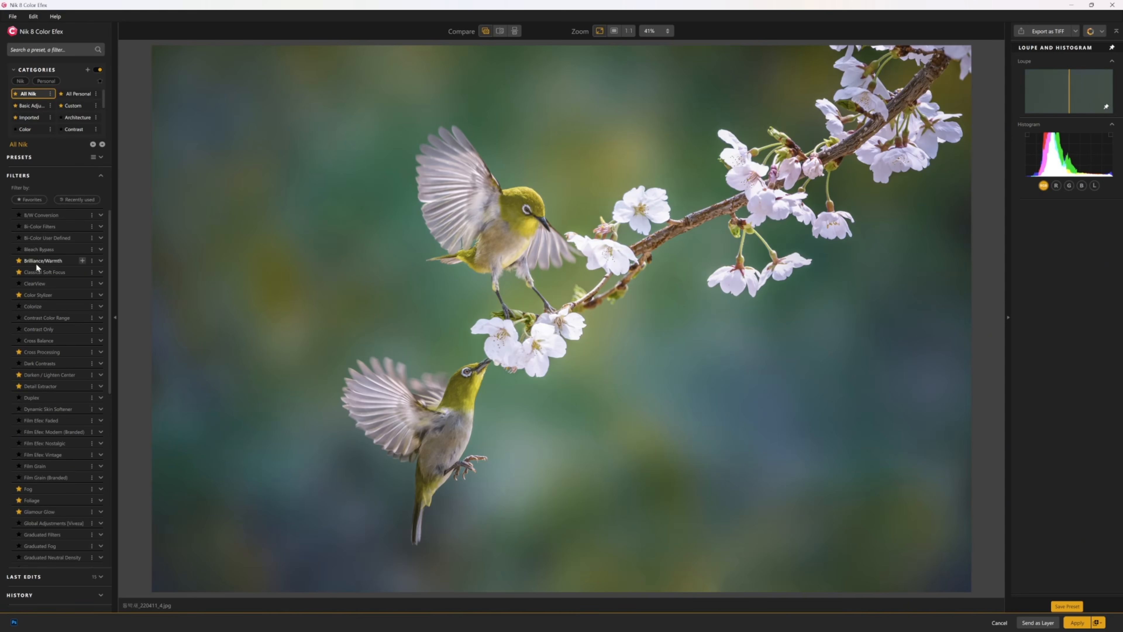
scroll(35, 220, down, 5)
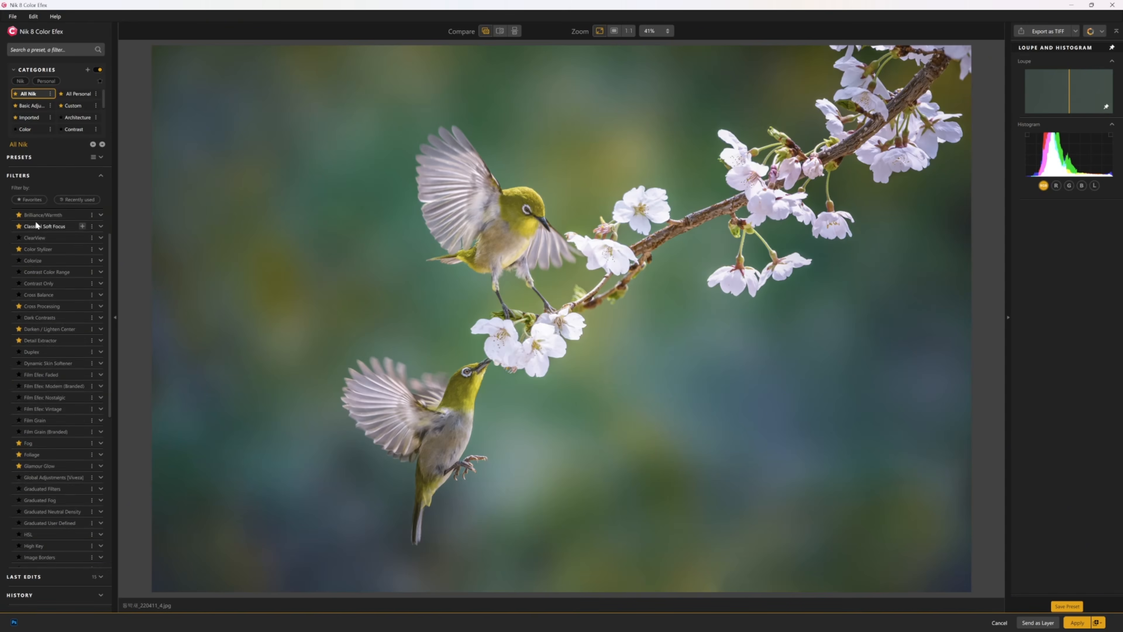
scroll(34, 224, up, 6)
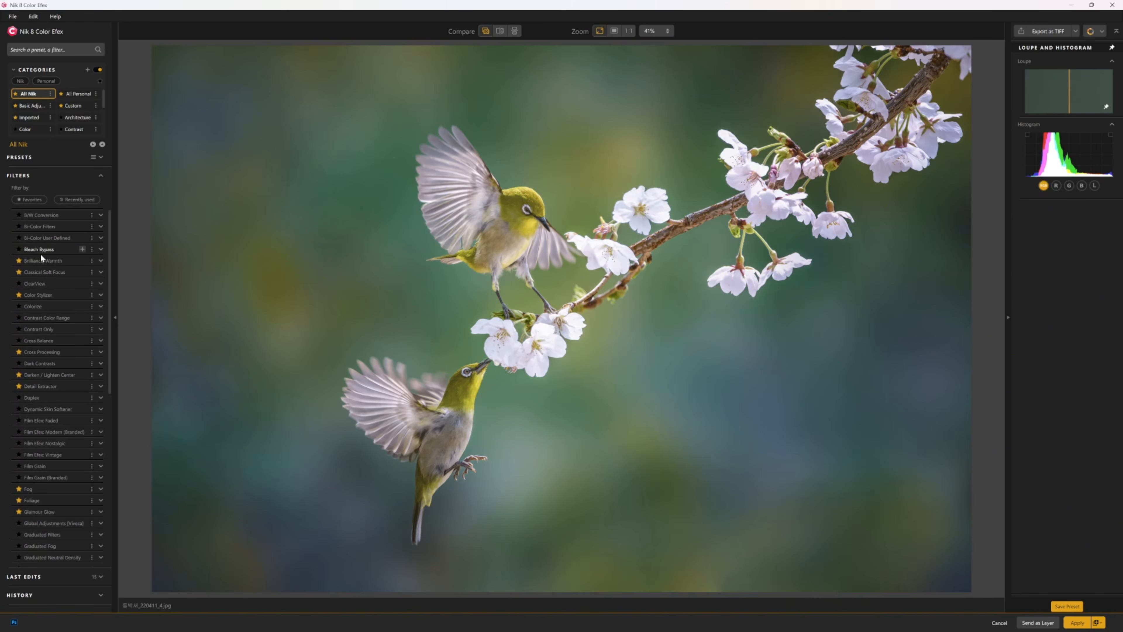
scroll(37, 309, down, 8)
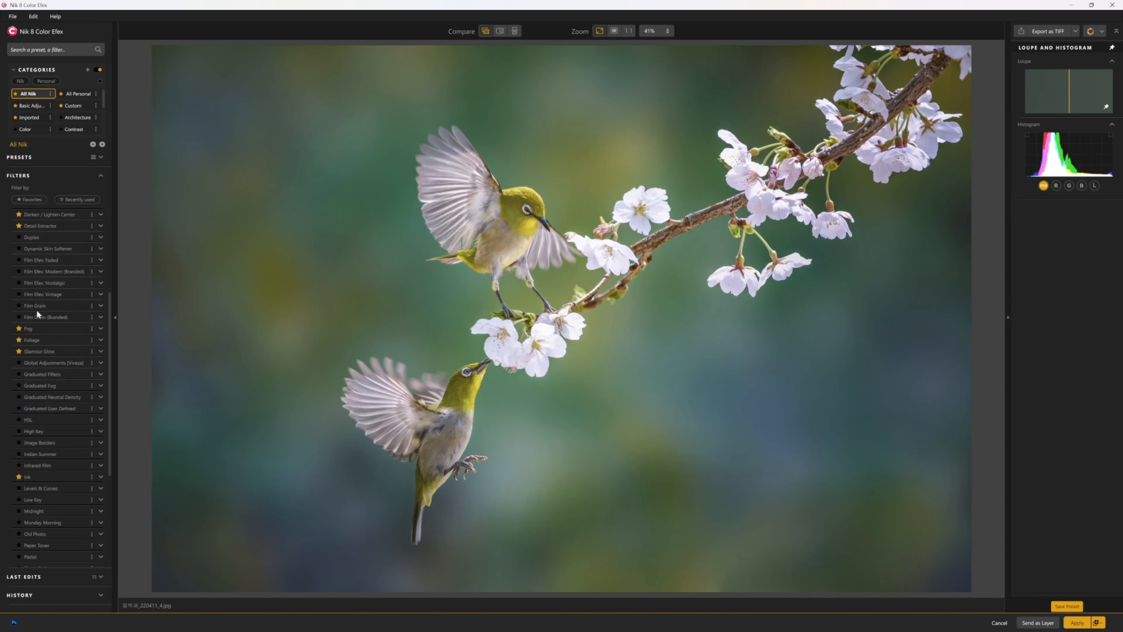
scroll(37, 363, up, 8)
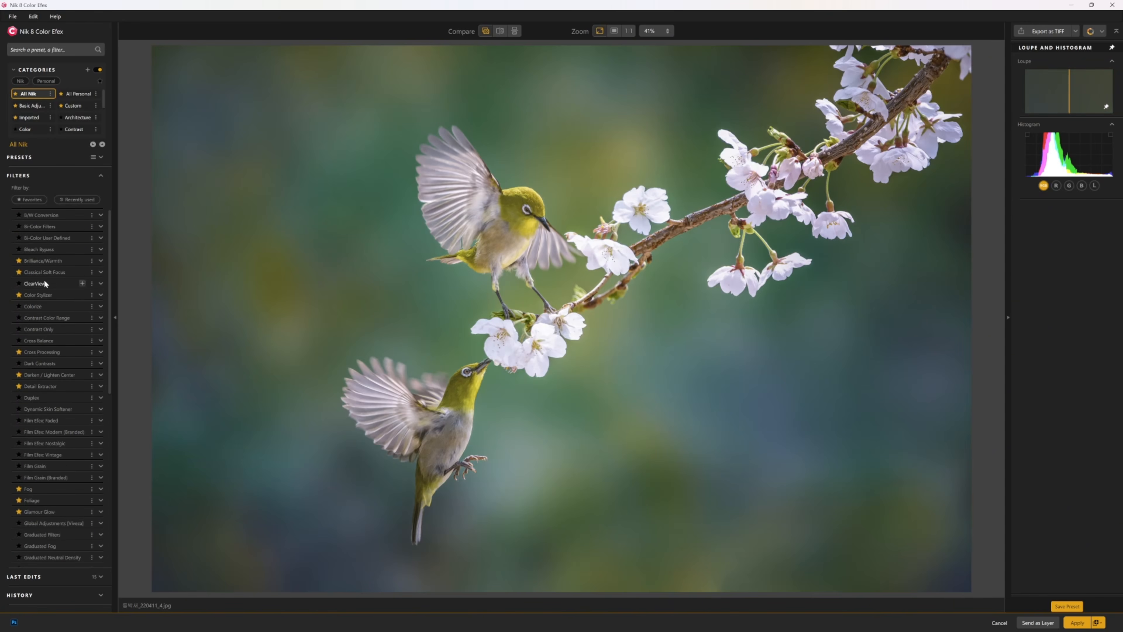
- Add the Brilliance/Warmth filter and try its Warmth, Saturation and Perceptual Saturation adjustments, resetting each to 0%
click(83, 260)
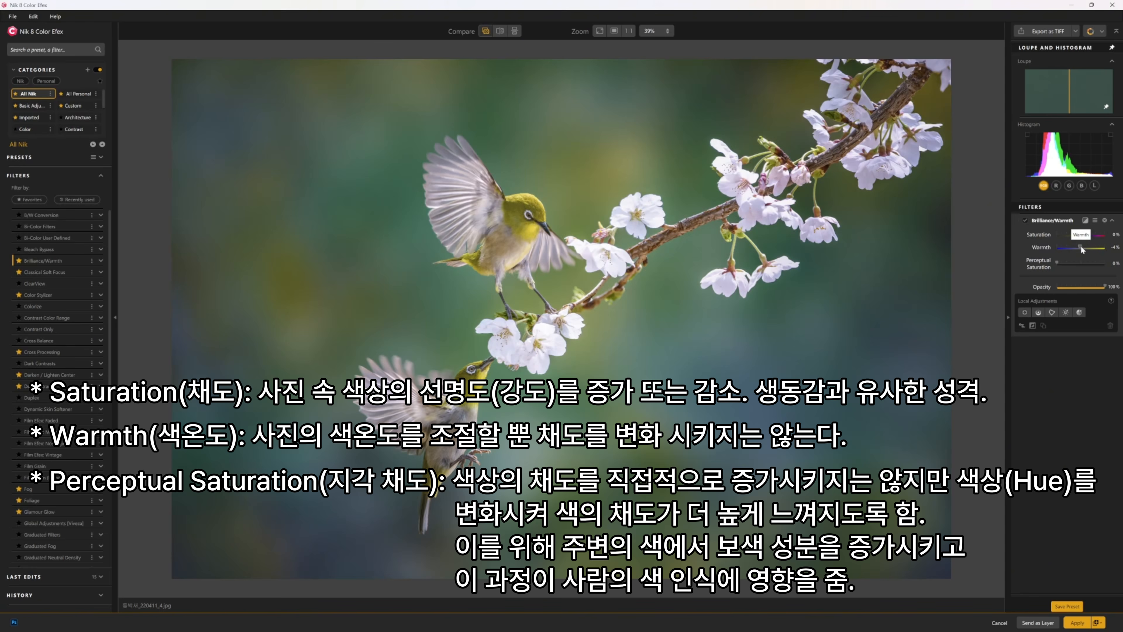
drag(1080, 247, 1066, 249)
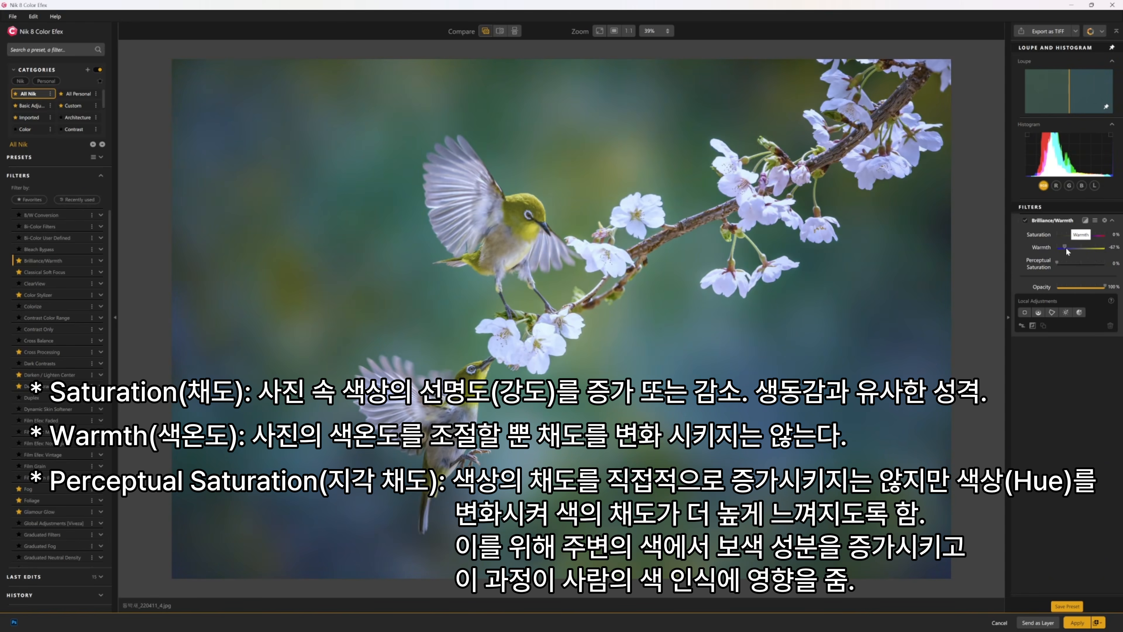
double_click(1066, 247)
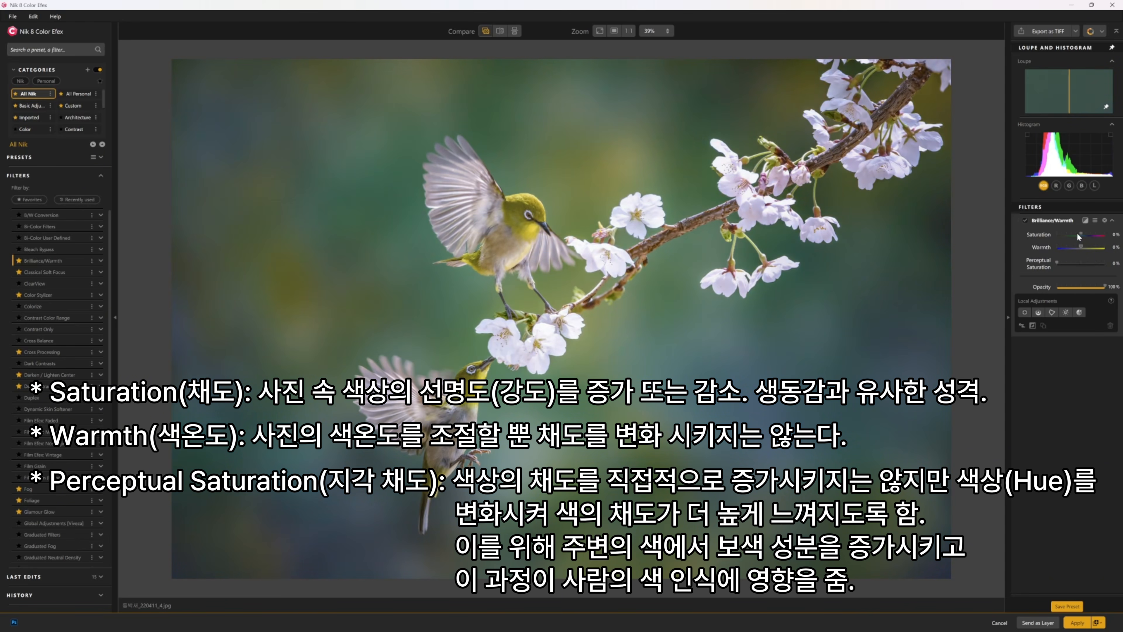
mouse_move(1077, 234)
mouse_down()
mouse_move(1064, 237)
mouse_move(1076, 238)
mouse_up()
double_click(1075, 235)
mouse_move(1057, 263)
mouse_down()
mouse_move(1098, 265)
mouse_move(1046, 264)
mouse_move(1061, 264)
mouse_up()
double_click(1060, 262)
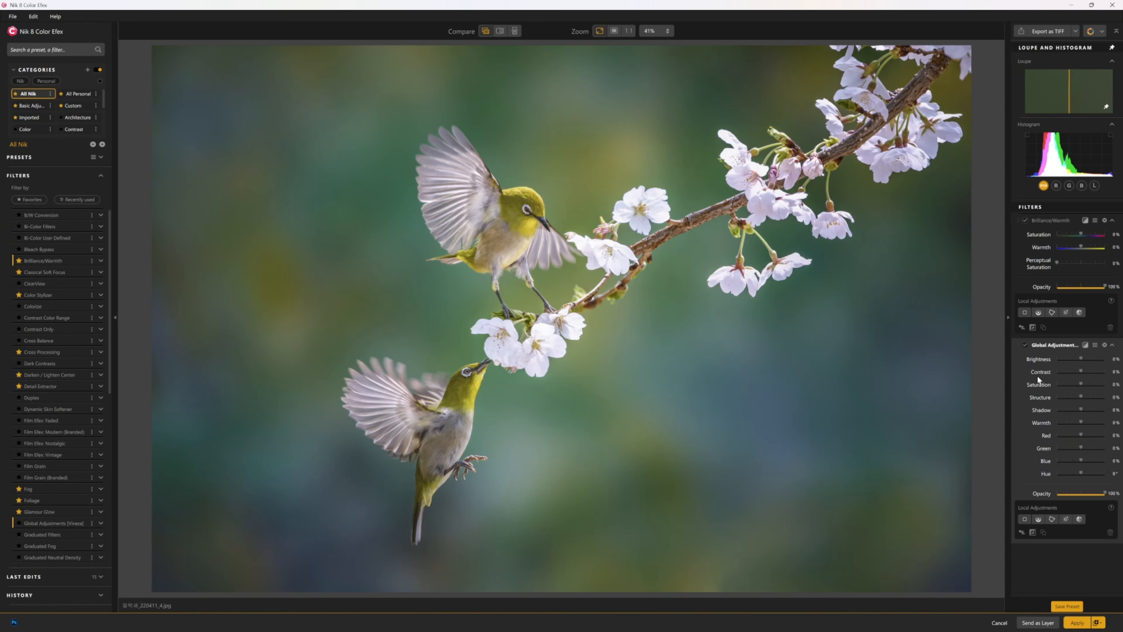
- Set Saturation to 100% in both Global Adjustments and Brilliance/Warmth, comparing them one at a time and leaving only Global Adjustments enabled
drag(1081, 383, 1104, 384)
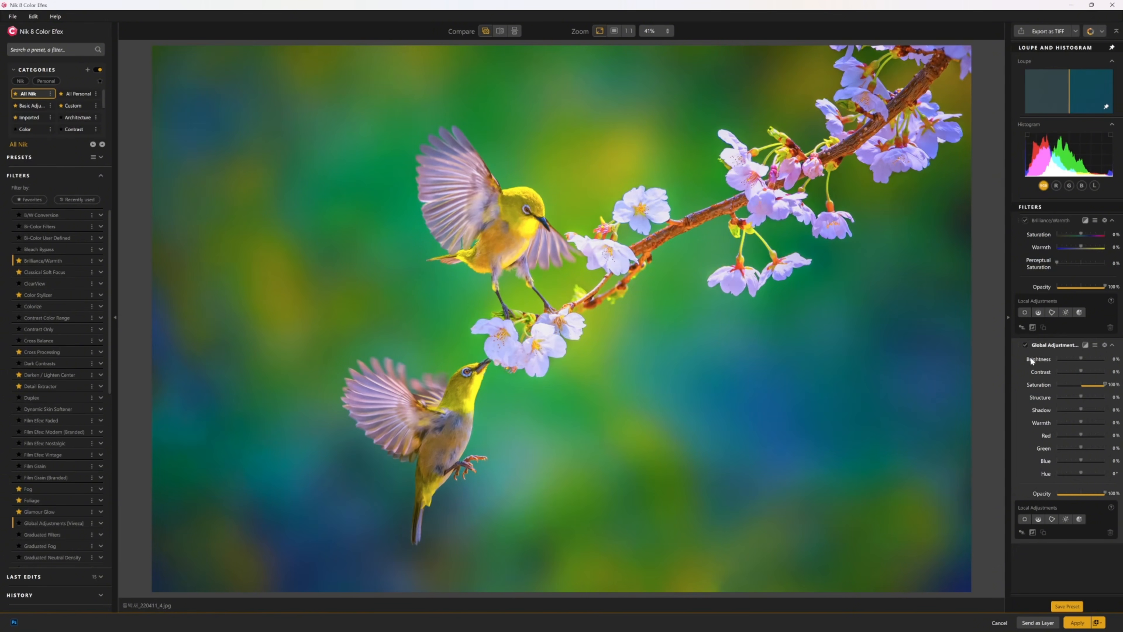
click(1025, 345)
drag(1080, 234, 1122, 235)
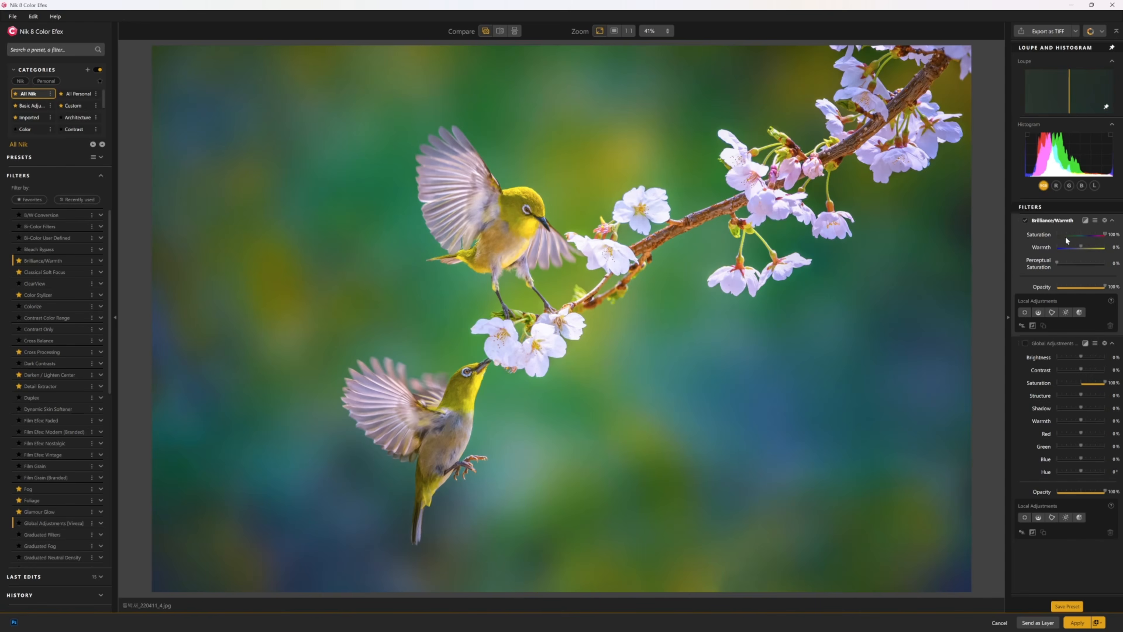
click(1024, 221)
click(1023, 343)
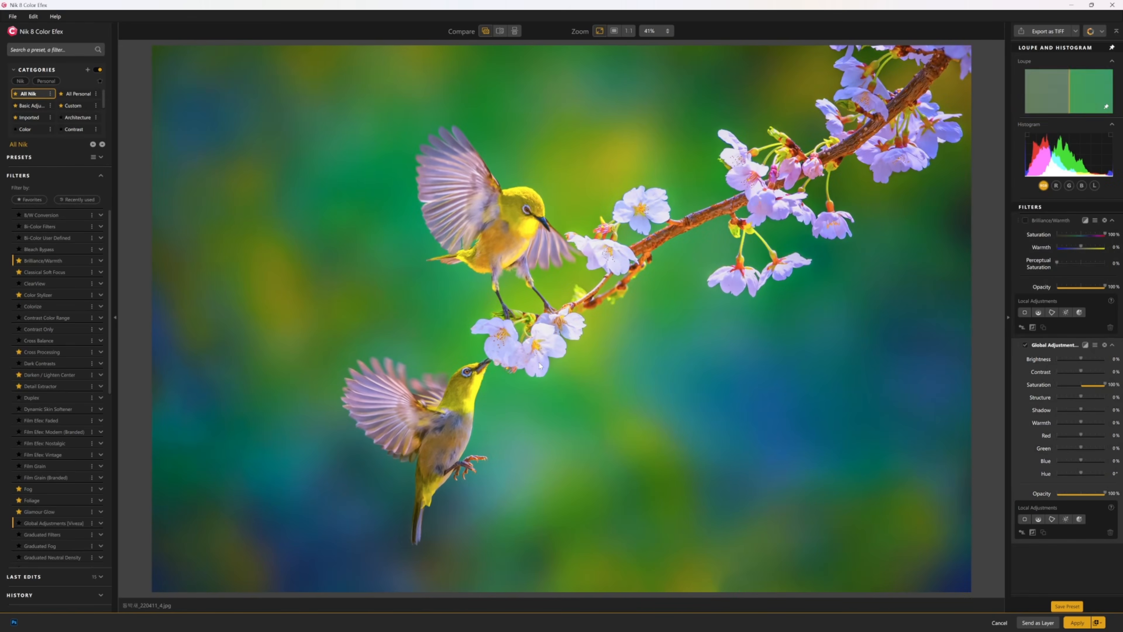
- Enable Brilliance/Warmth, switch off and remove the Global Adjustments filter, and reset the Brilliance/Warmth Saturation to 0%
click(1024, 220)
click(1023, 345)
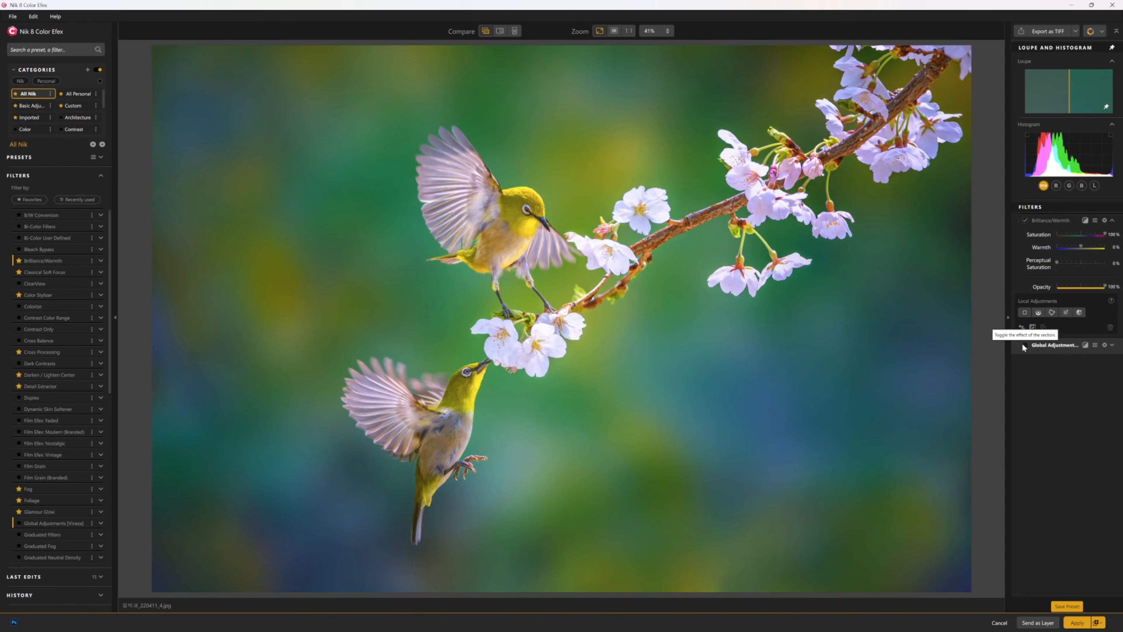
click(1036, 344)
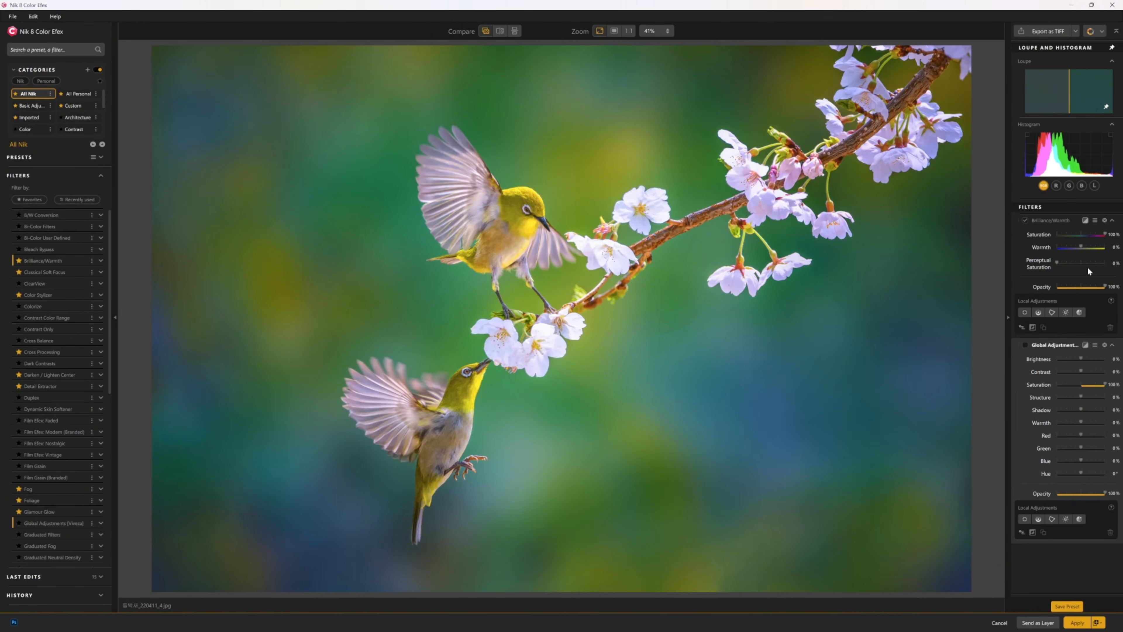
click(1104, 344)
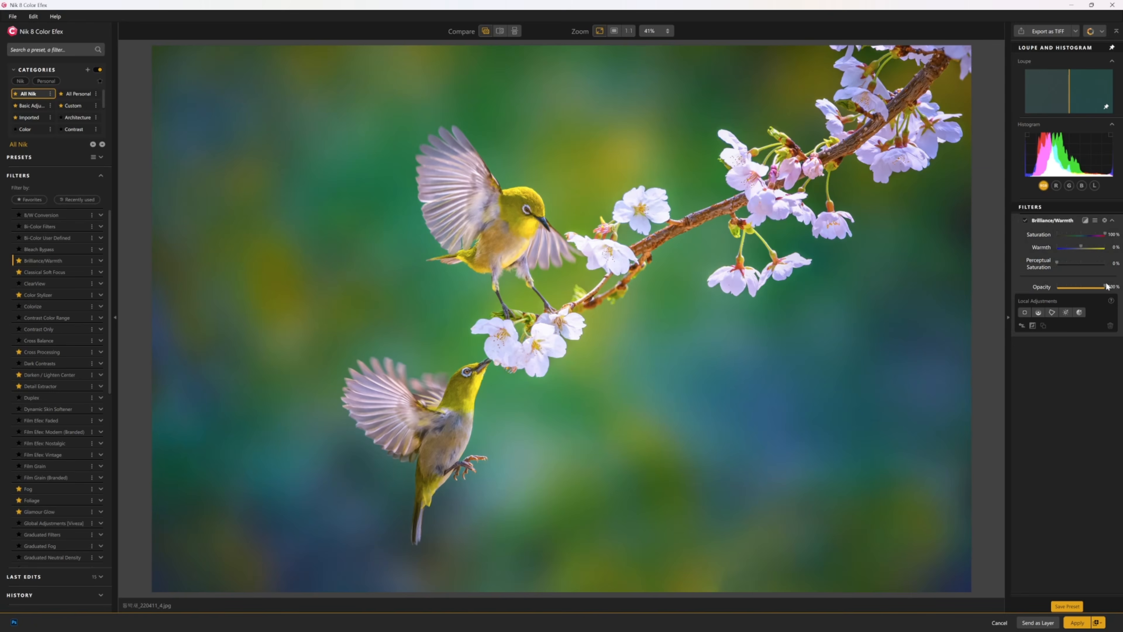
double_click(1103, 235)
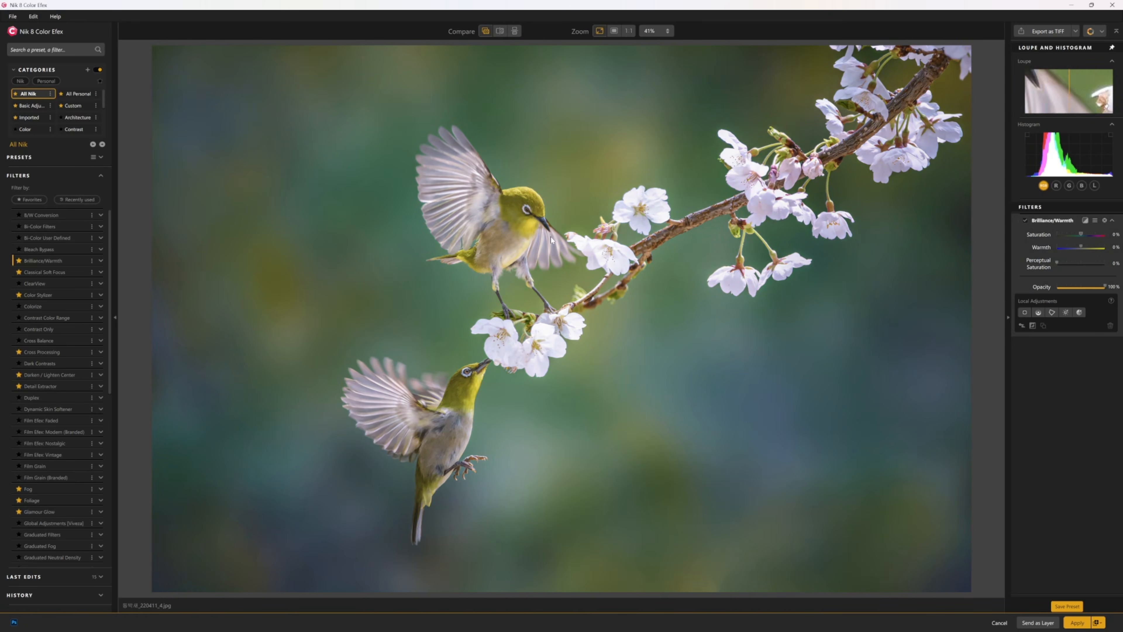
- Try slight Saturation changes and a Warmth of -100% in Brilliance/Warmth, resetting both values to 0%
mouse_move(1081, 233)
mouse_down()
mouse_move(1010, 242)
mouse_move(1106, 234)
mouse_move(962, 245)
mouse_move(1075, 235)
mouse_up()
double_click(1075, 232)
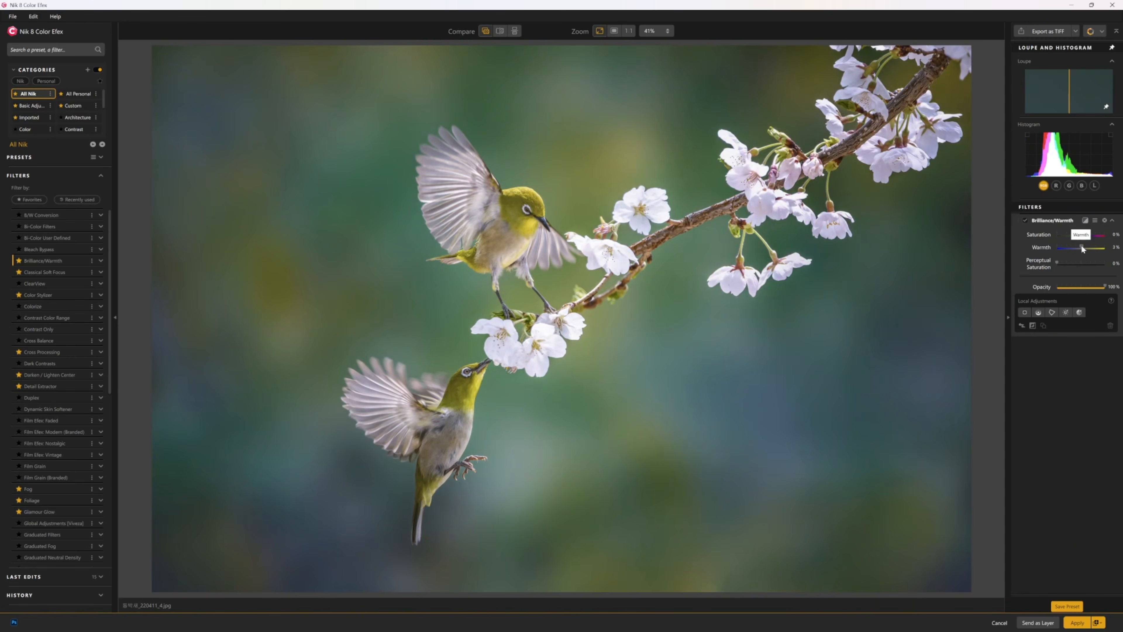
drag(1082, 248, 1000, 256)
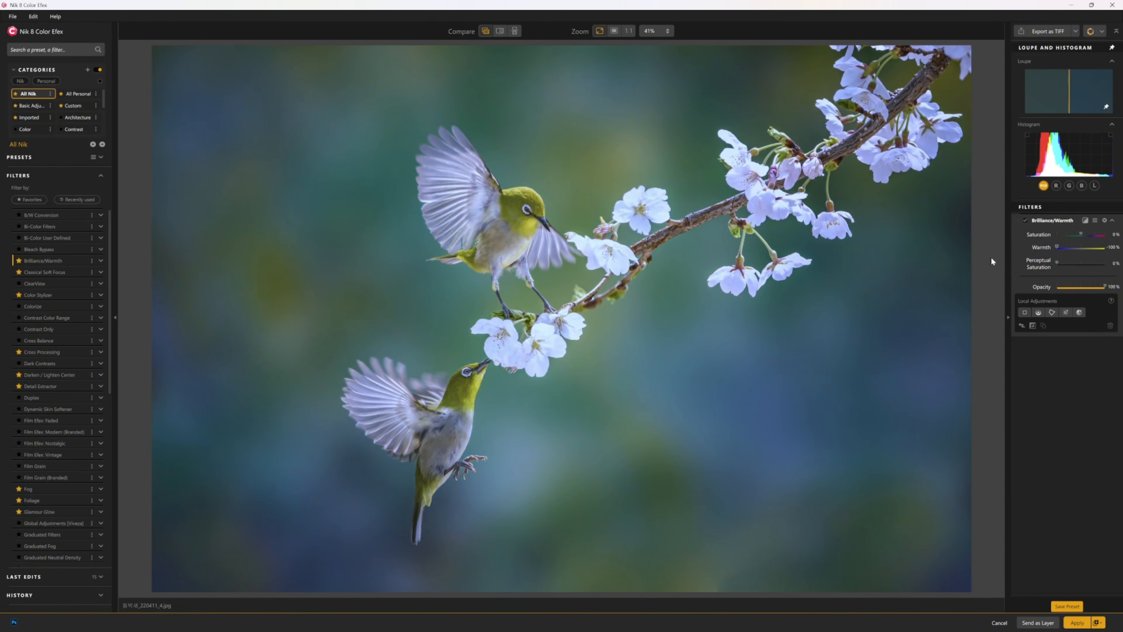
drag(1067, 256, 1078, 256)
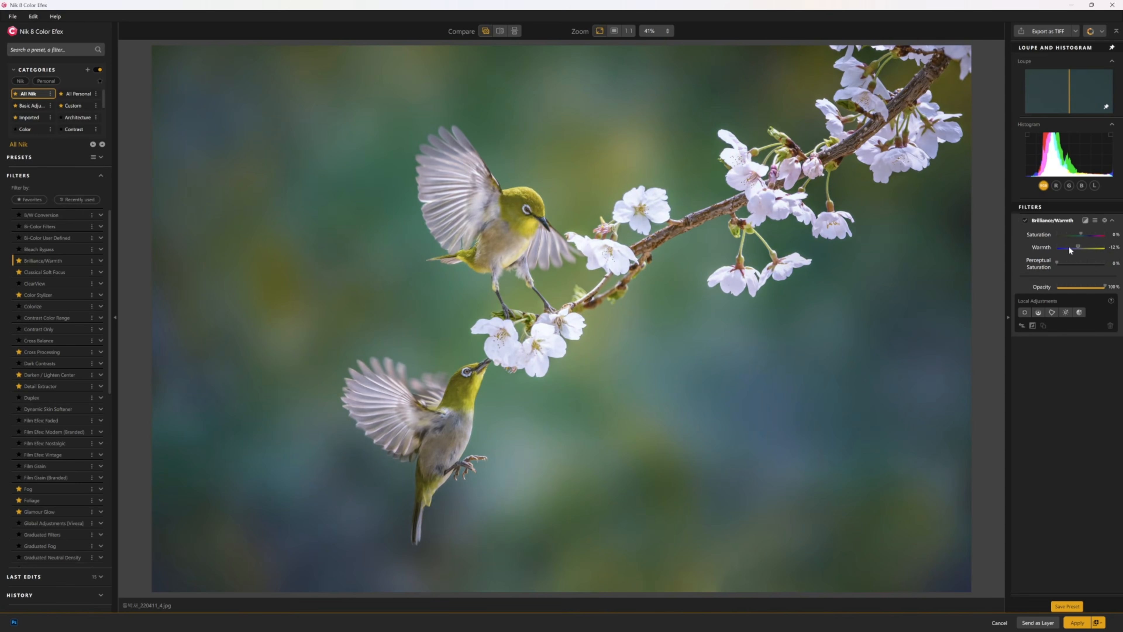
double_click(1079, 246)
drag(1079, 247, 1001, 262)
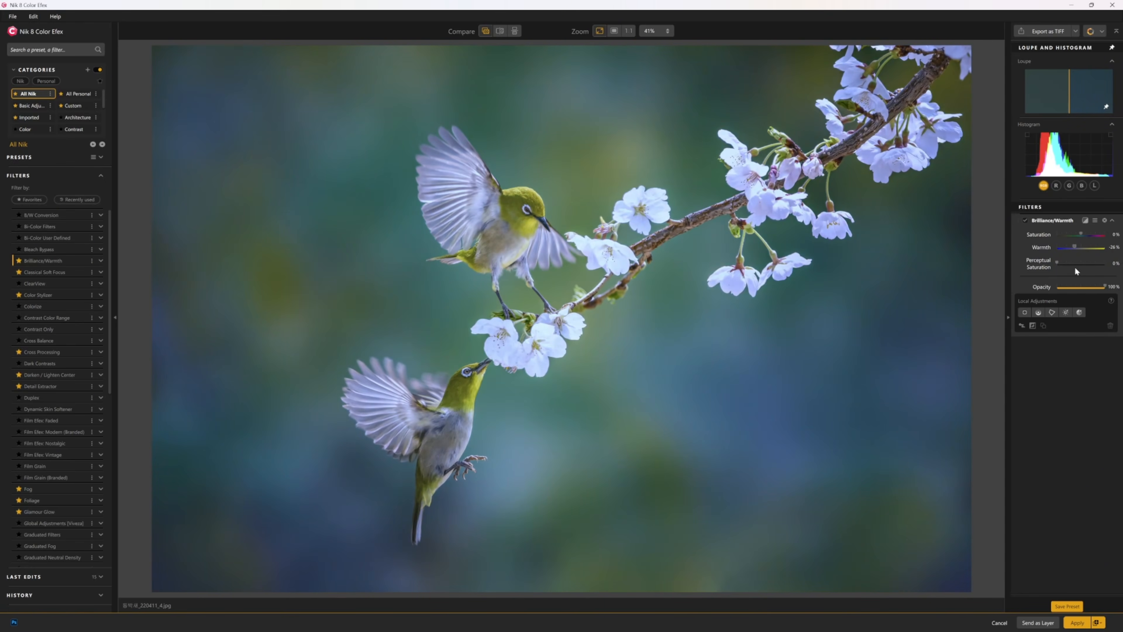
drag(1074, 266, 1122, 267)
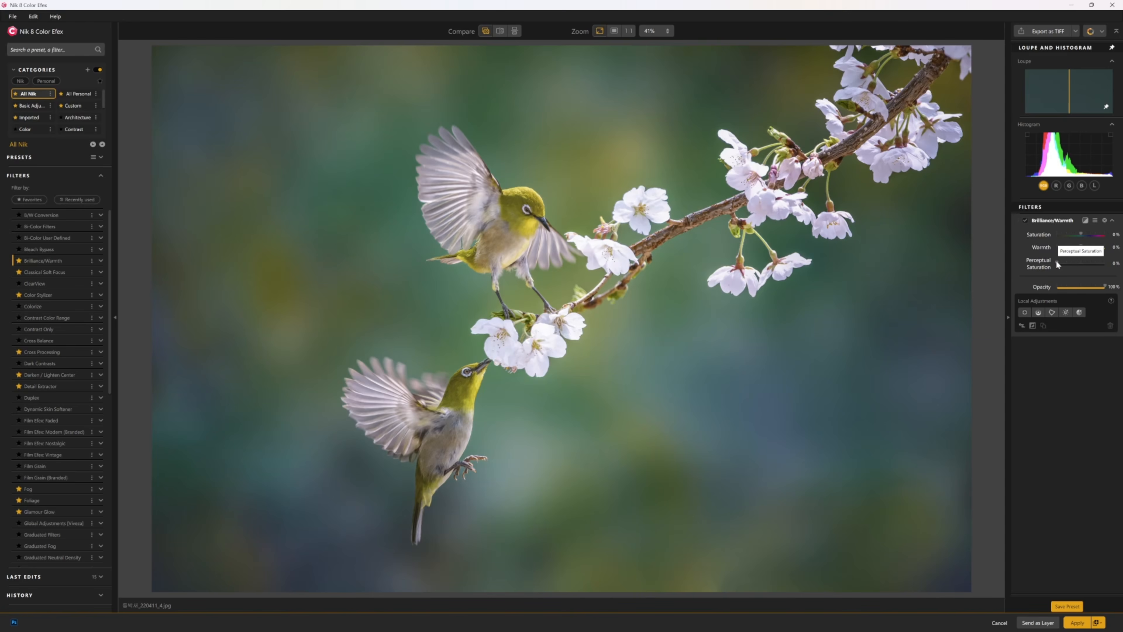
- Try the Perceptual Saturation at its maximum and at 22%, and reset it to 0%
drag(1056, 262, 1103, 264)
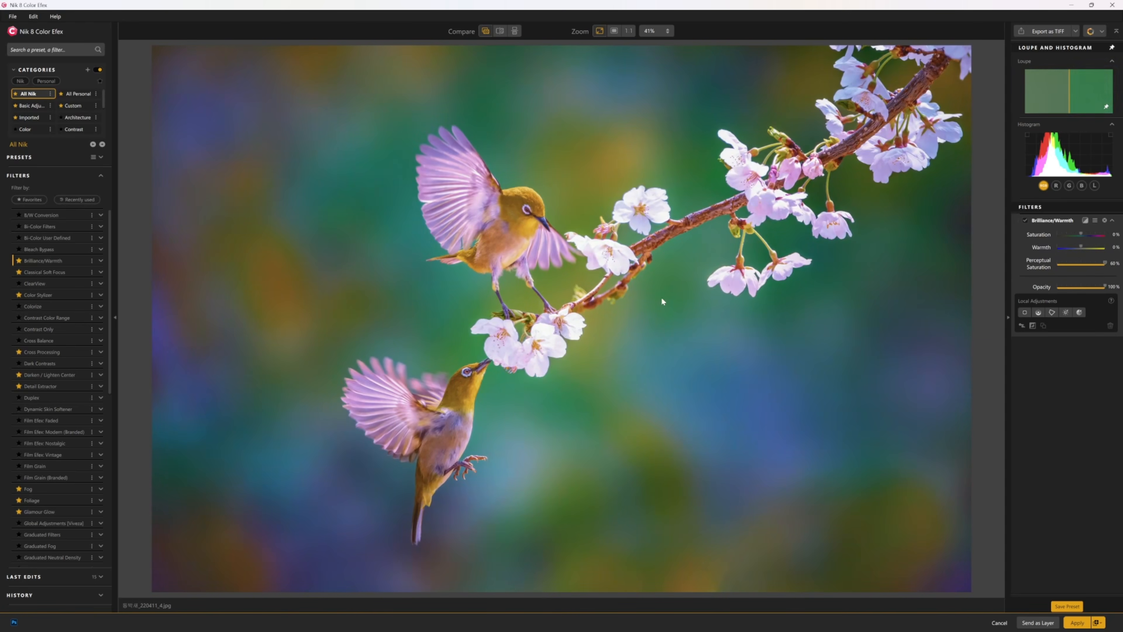
double_click(1105, 264)
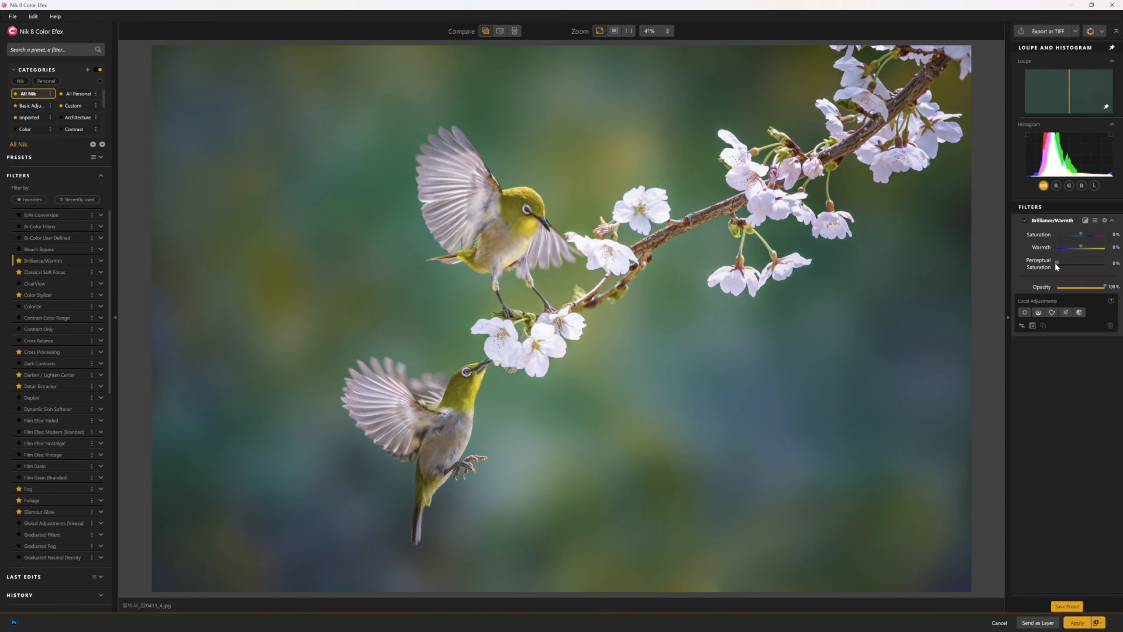
drag(1057, 263, 1104, 264)
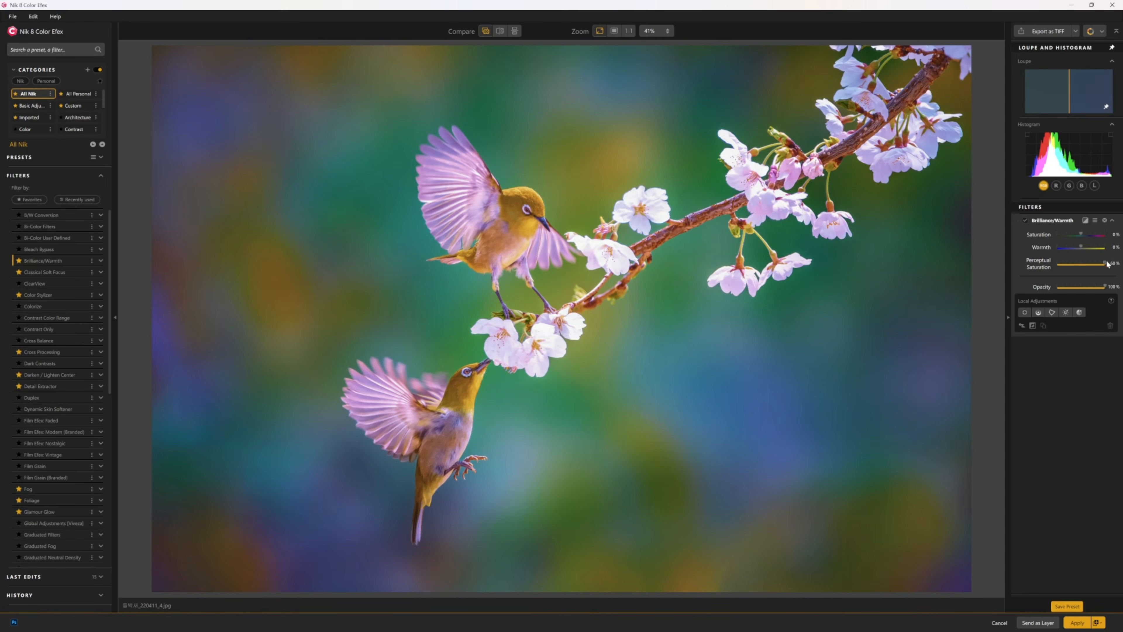
drag(1107, 264, 1070, 266)
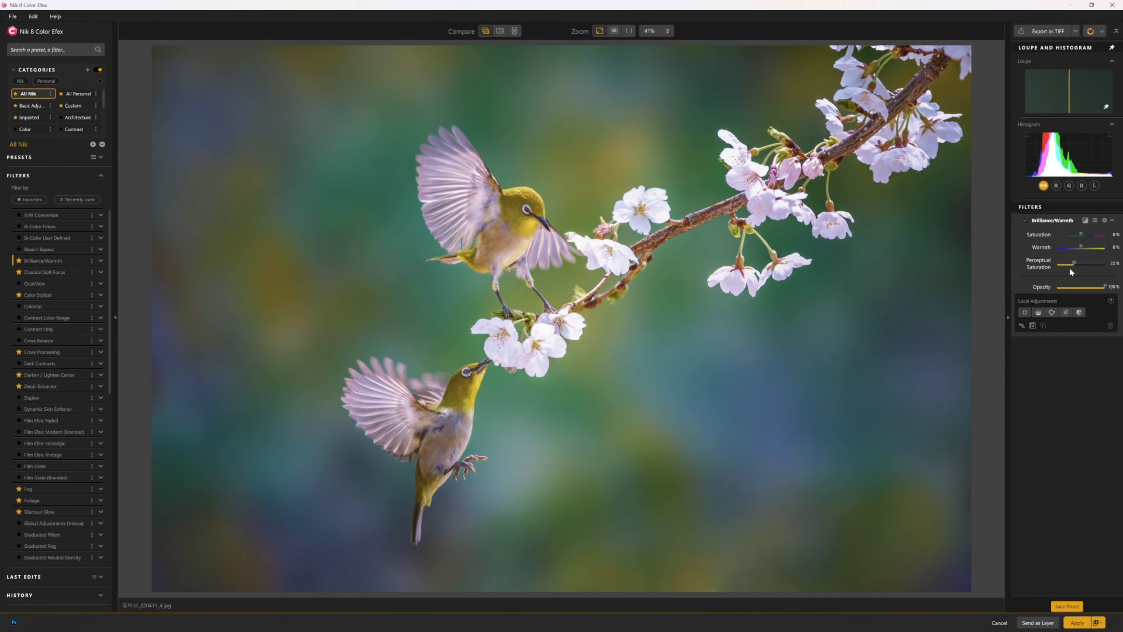
double_click(1068, 262)
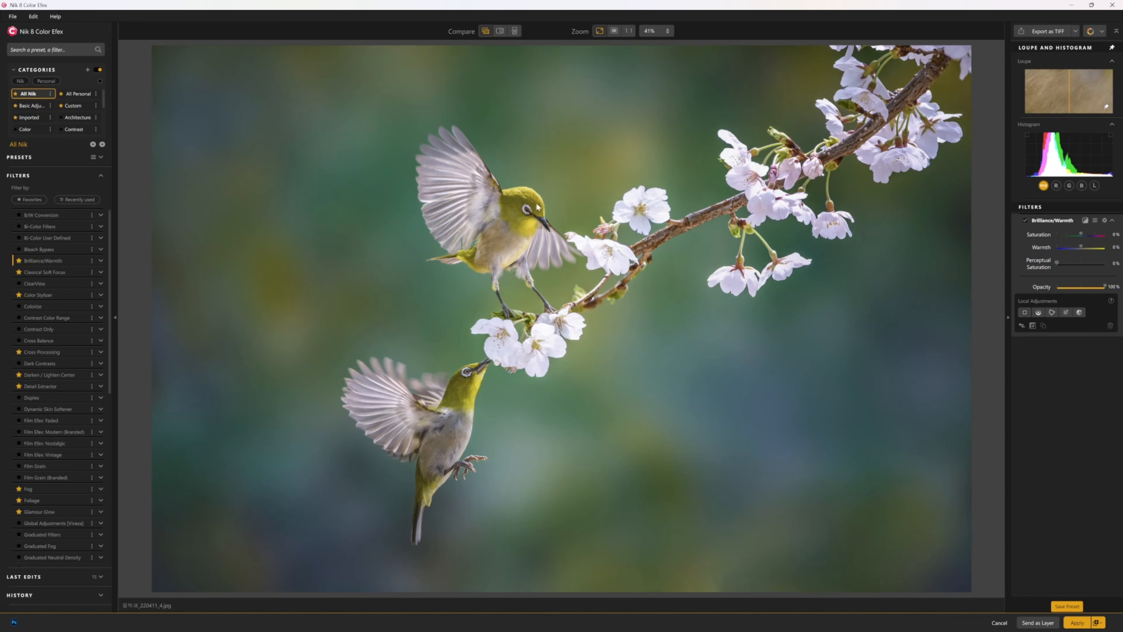
- Try Perceptual Saturation at 17%, 7% and 19%, adding a moderate Saturation increase, and reset Perceptual Saturation to 0%
drag(1058, 262, 1069, 263)
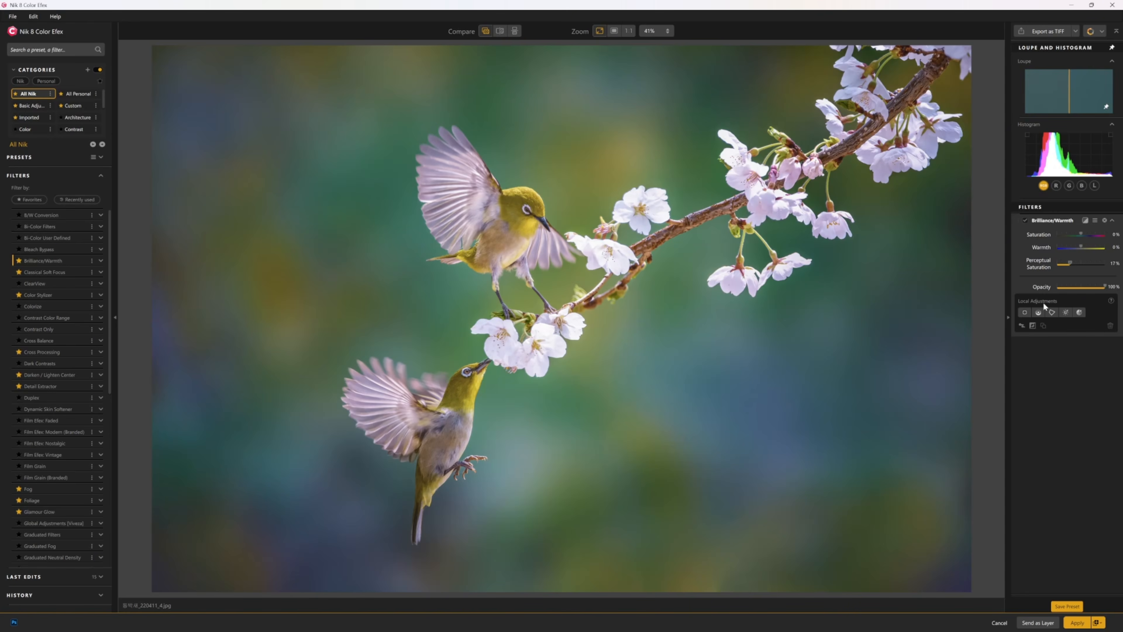
click(1024, 221)
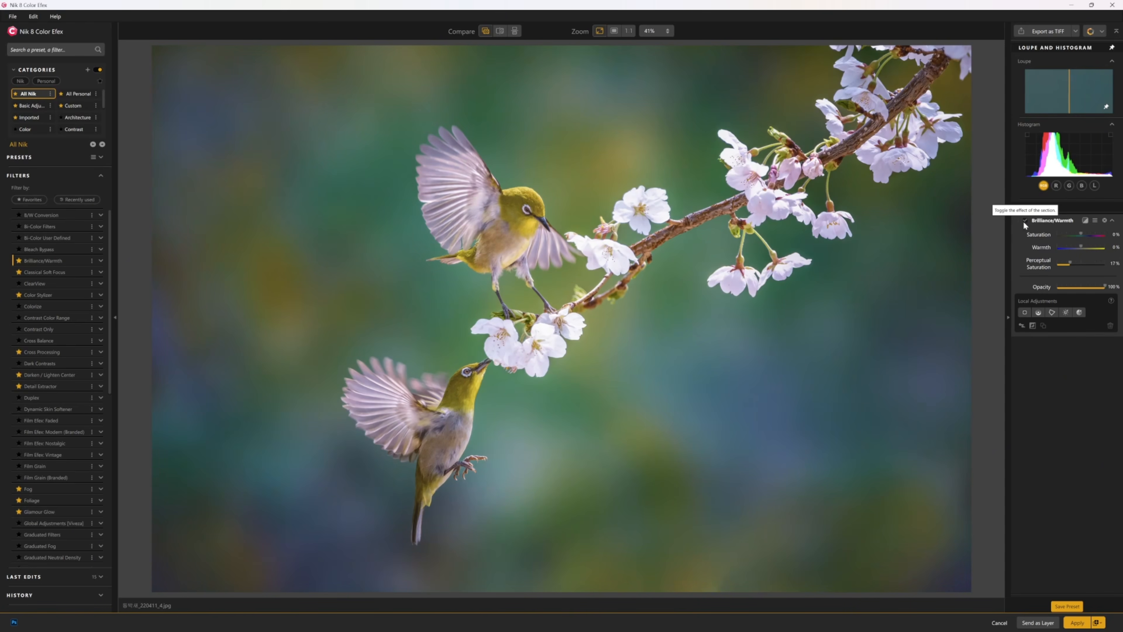
mouse_move(1066, 260)
mouse_down()
mouse_move(1088, 260)
mouse_move(1064, 262)
mouse_up()
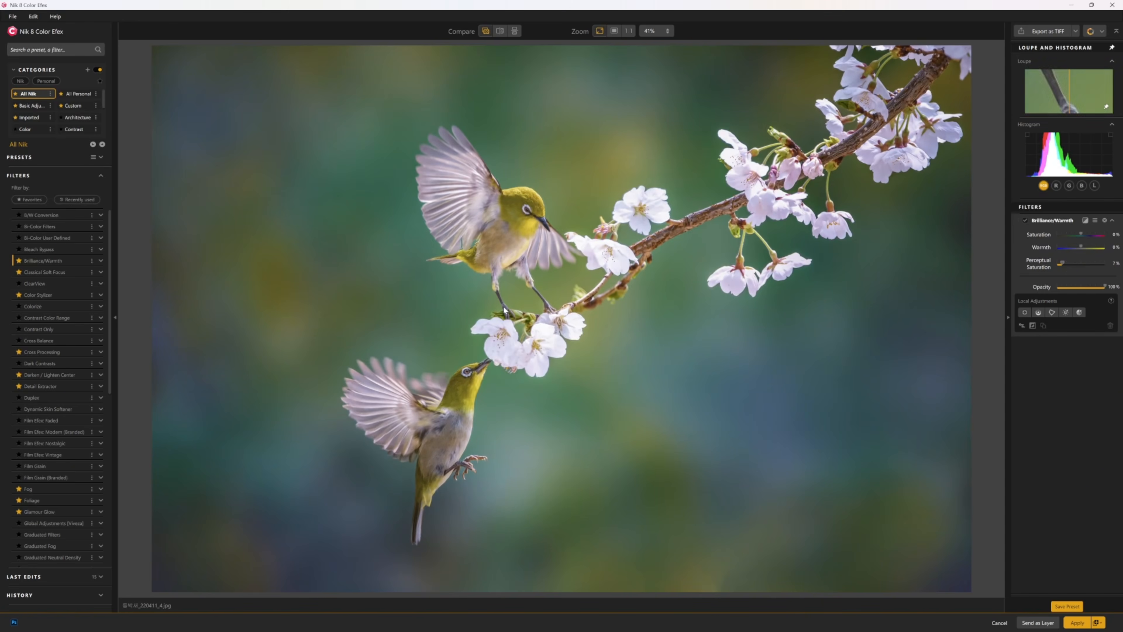
drag(1082, 232, 1089, 233)
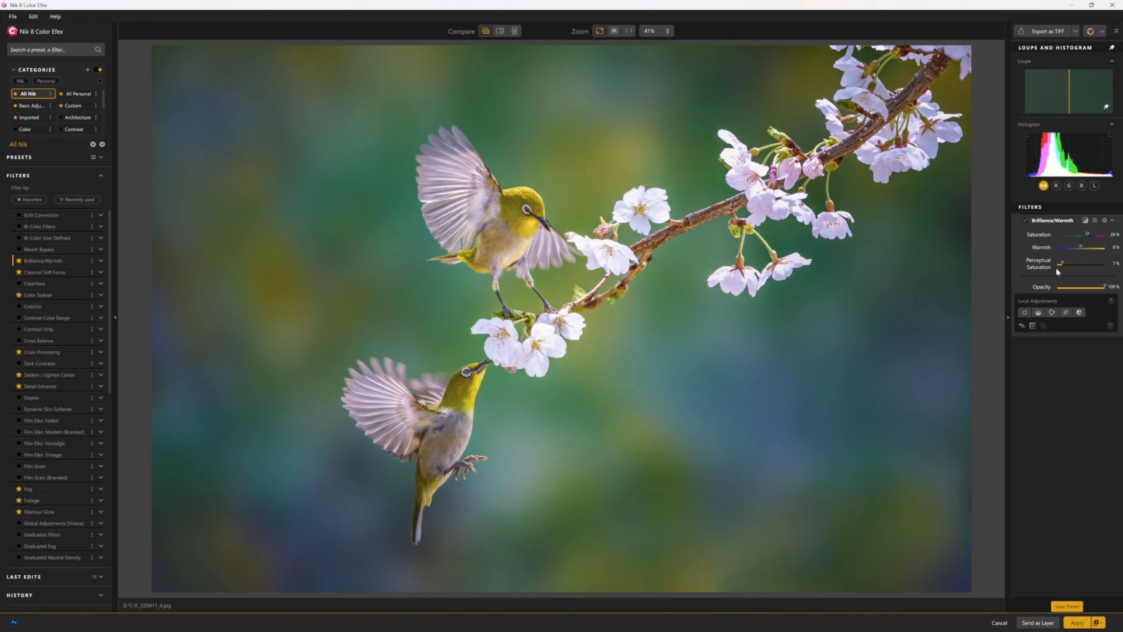
drag(1061, 261, 1072, 261)
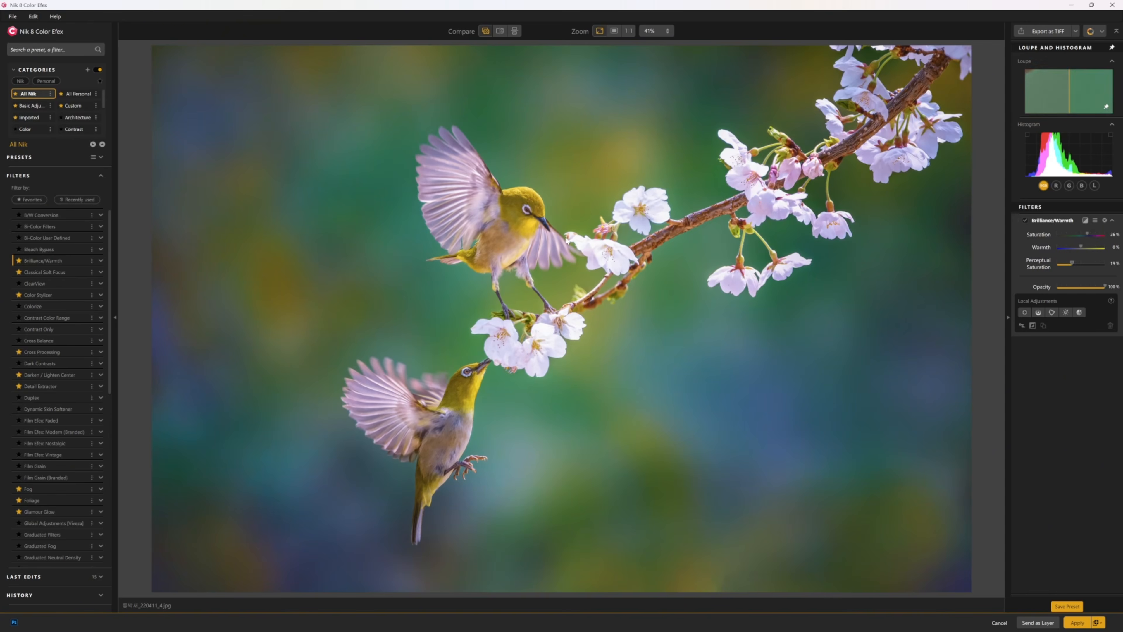
double_click(1071, 262)
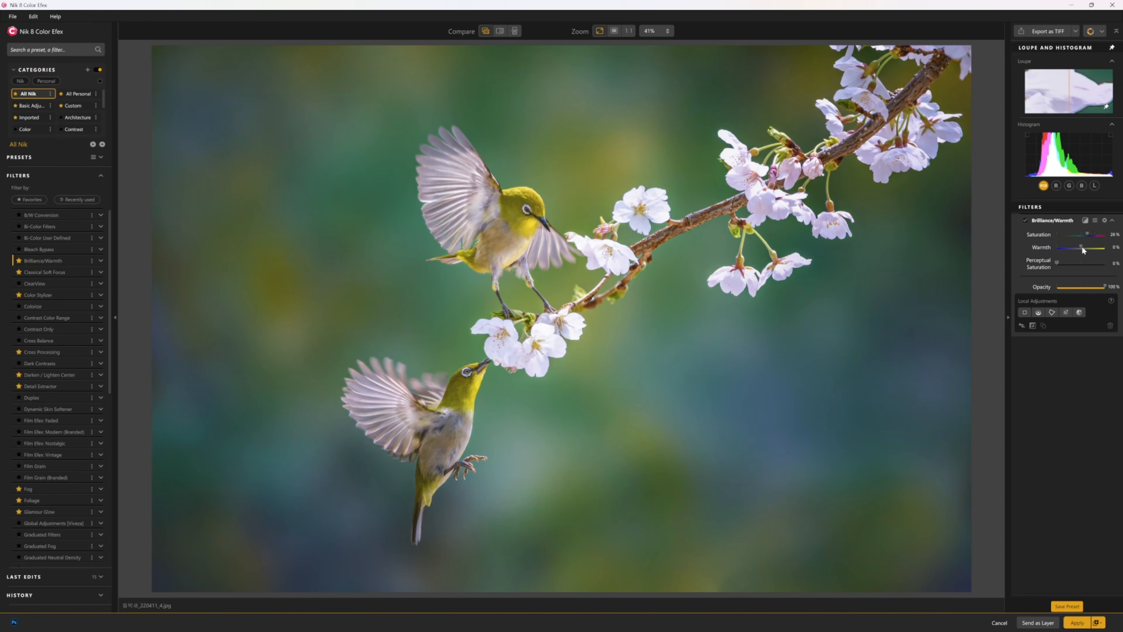
- Set Saturation to 9%, Warmth to 5% and Perceptual Saturation to 5%, and compare the photo with the filter off and on
mouse_move(1082, 240)
mouse_down()
mouse_move(1071, 246)
mouse_move(1080, 248)
mouse_up()
drag(1057, 260, 1061, 262)
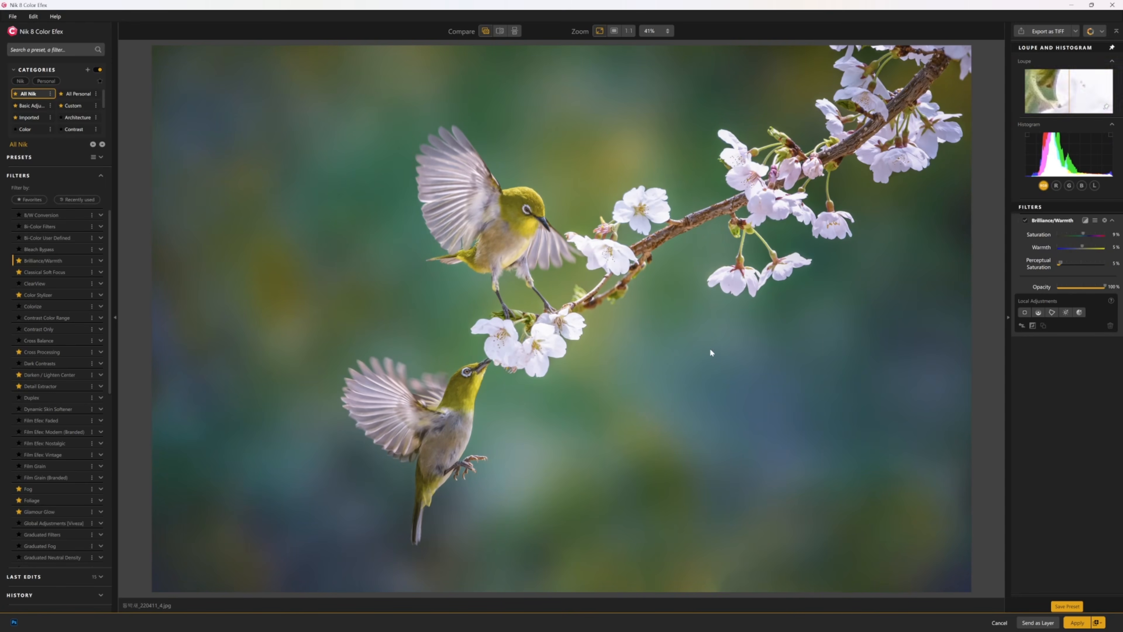
click(1026, 220)
click(1025, 220)
click(1026, 220)
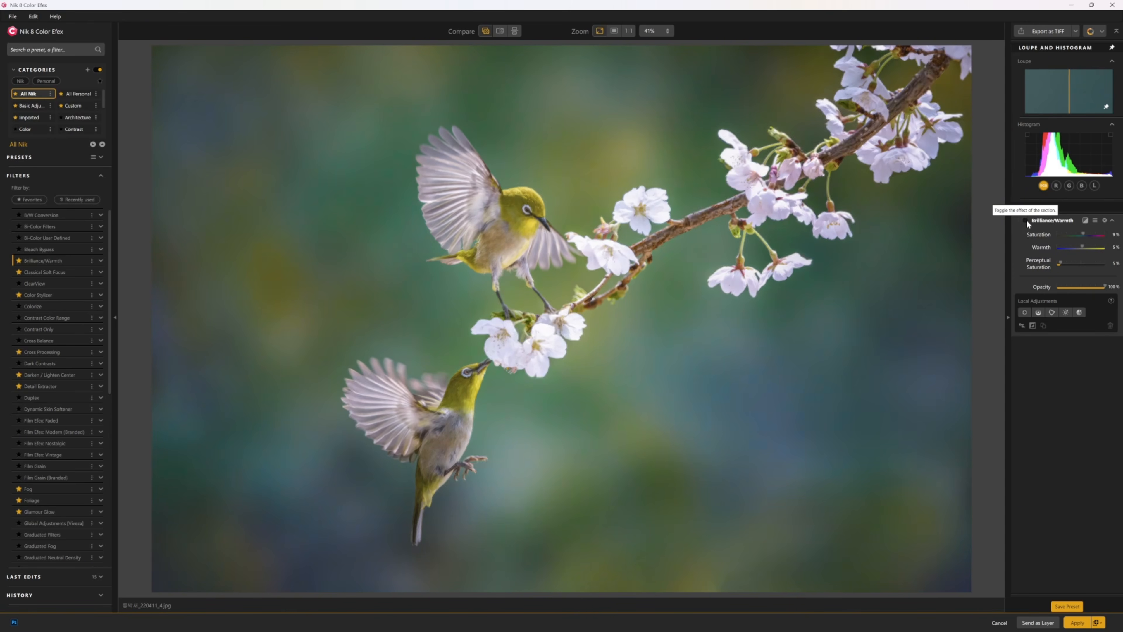
click(1025, 220)
click(1025, 220)
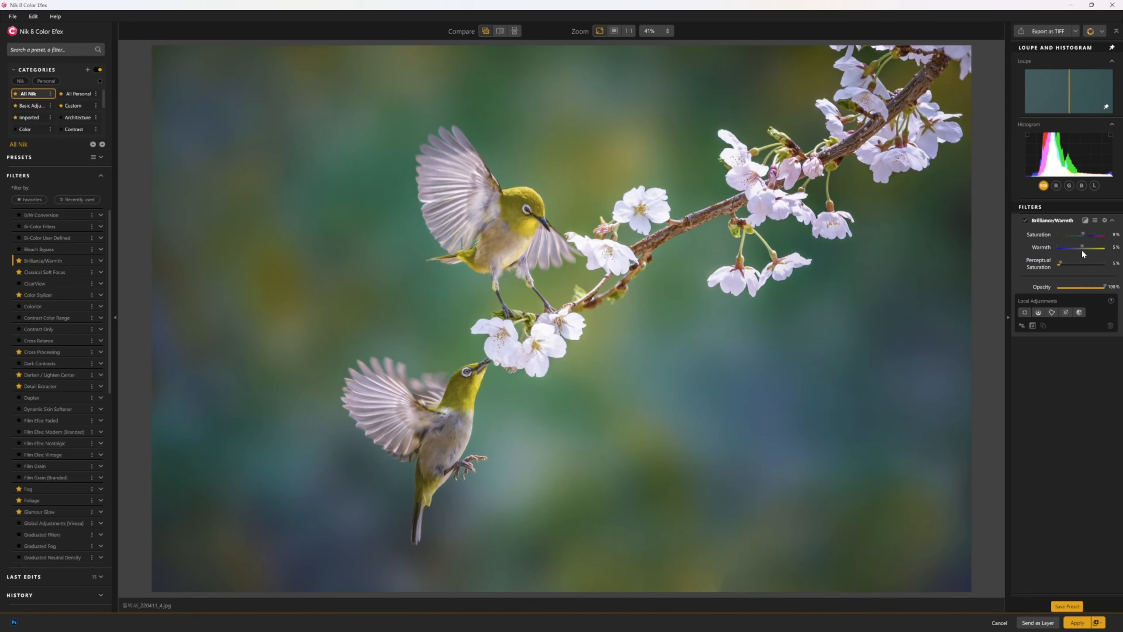
- Set Warmth to 11% and compare the photo with and without the Brilliance/Warmth effect
drag(1081, 247, 1083, 247)
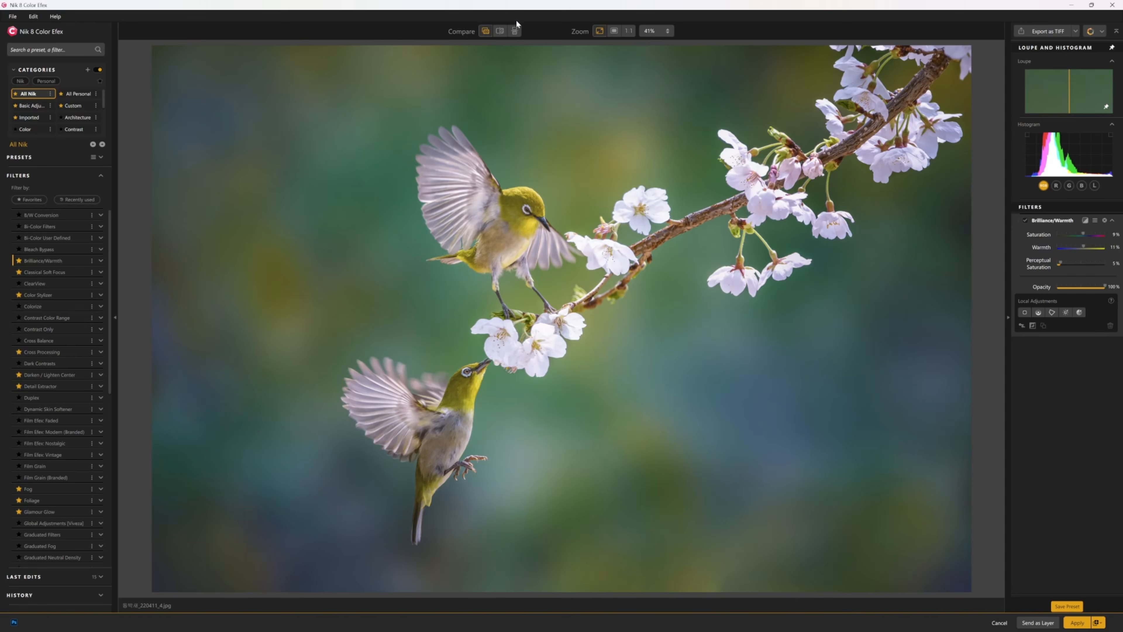
click(1025, 219)
click(1025, 220)
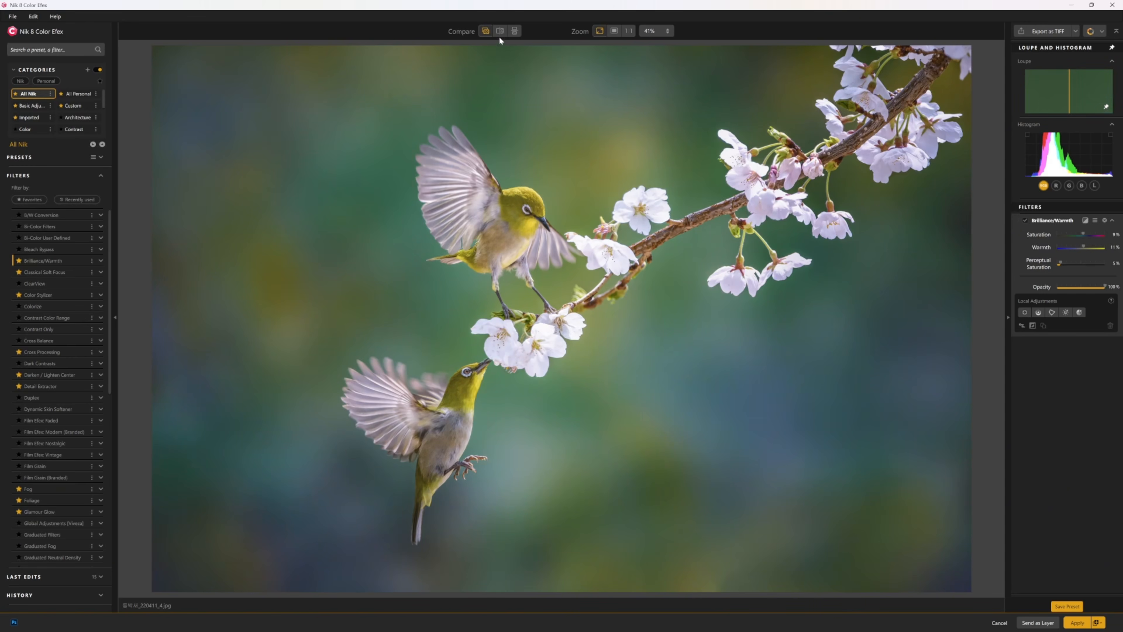
click(486, 33)
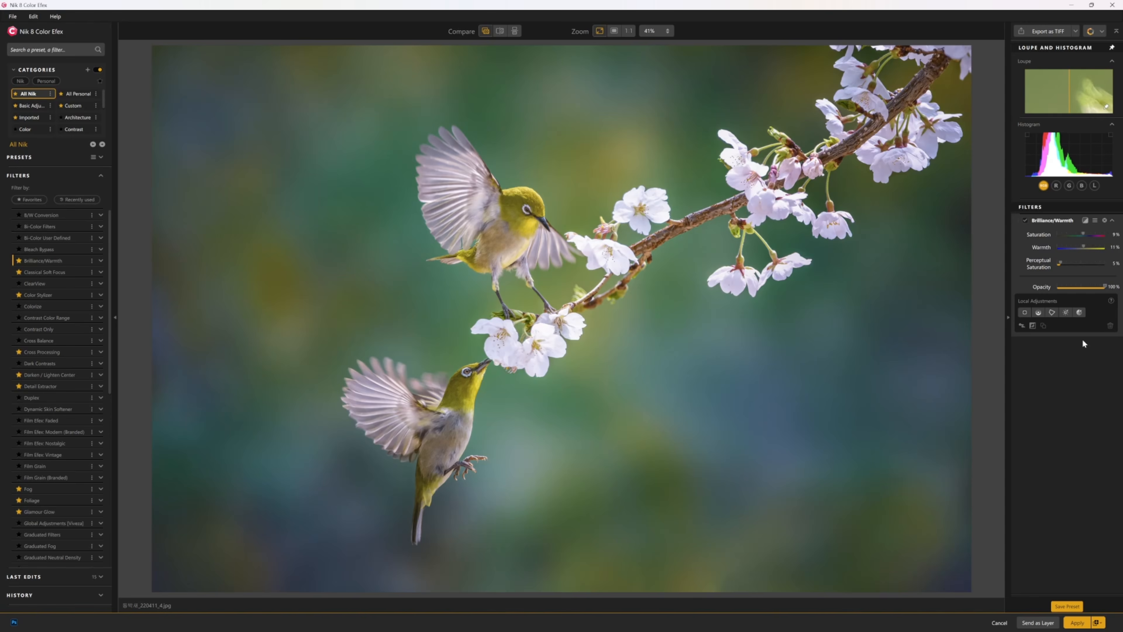
- Add a local control point to Brilliance/Warmth, place it on the upper bird and stretch its area into a wide ellipse
click(1026, 313)
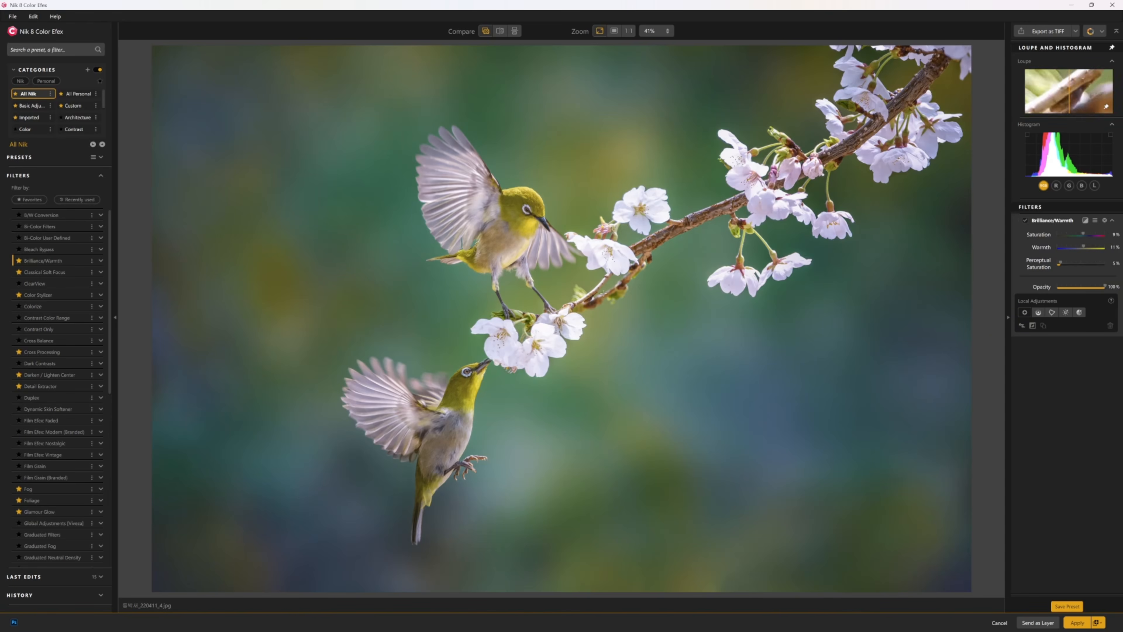
click(605, 291)
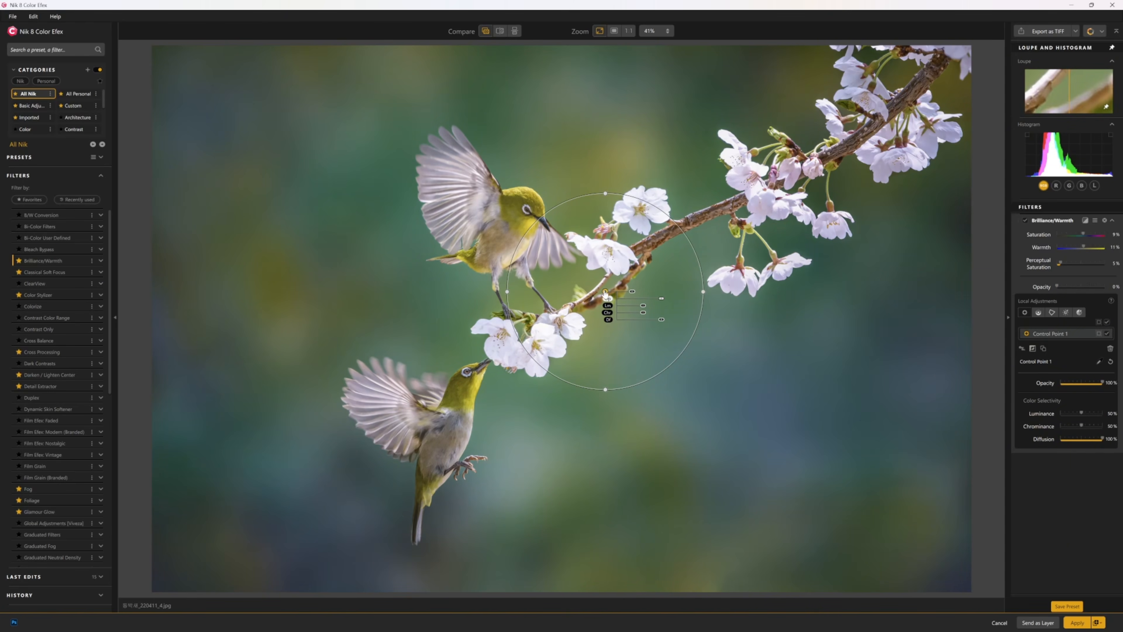
drag(605, 291, 706, 378)
drag(823, 436, 475, 229)
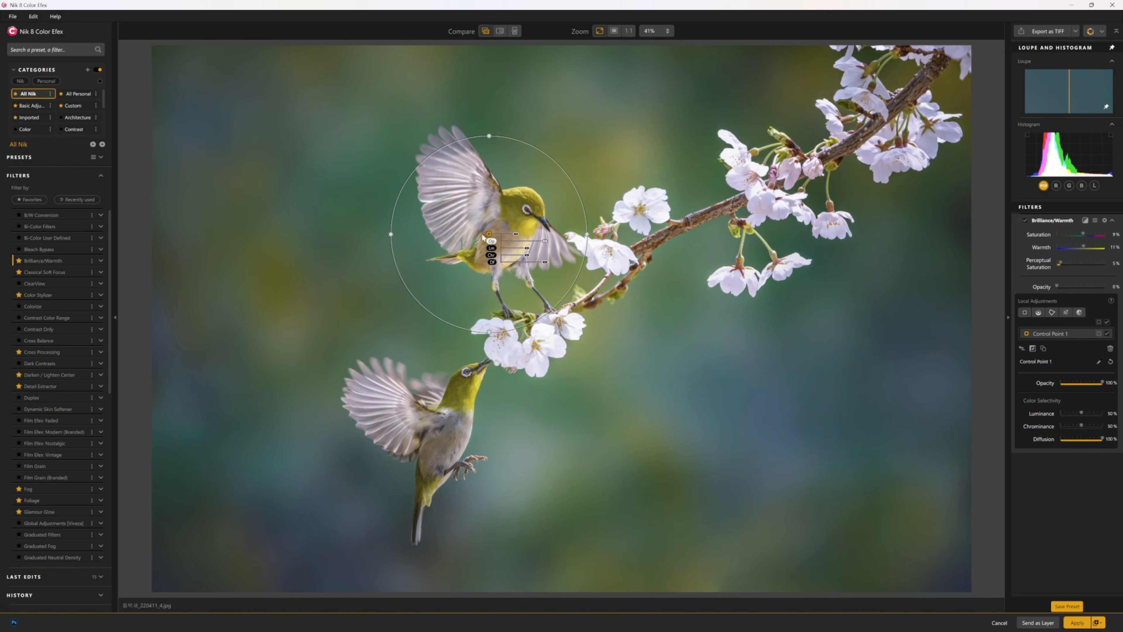
drag(585, 234, 690, 295)
drag(489, 233, 491, 219)
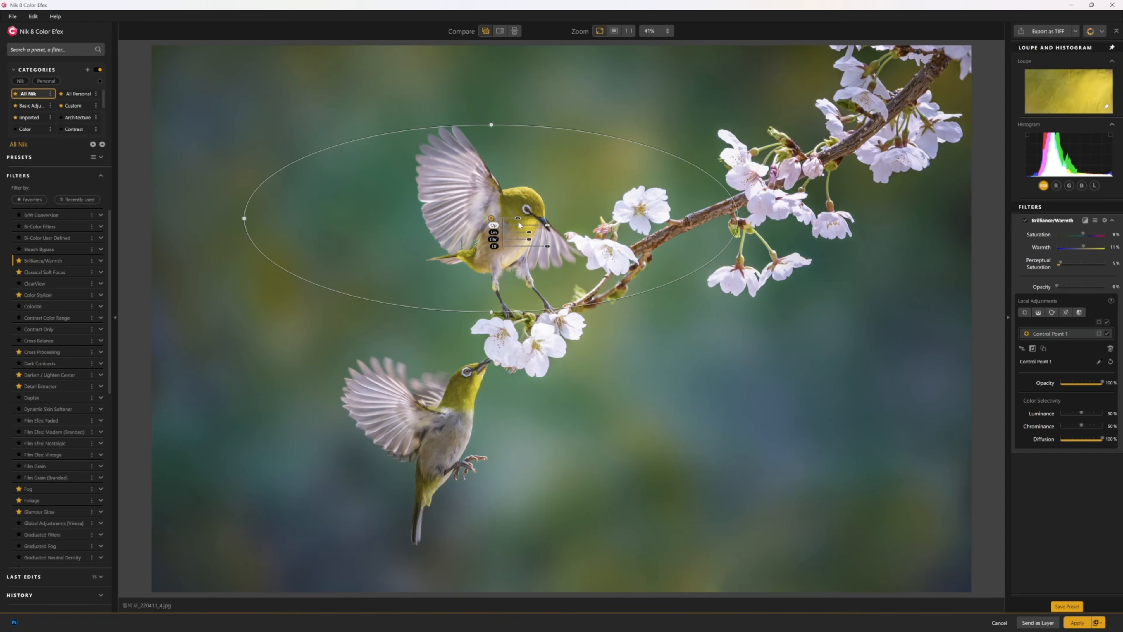
drag(491, 218, 516, 212)
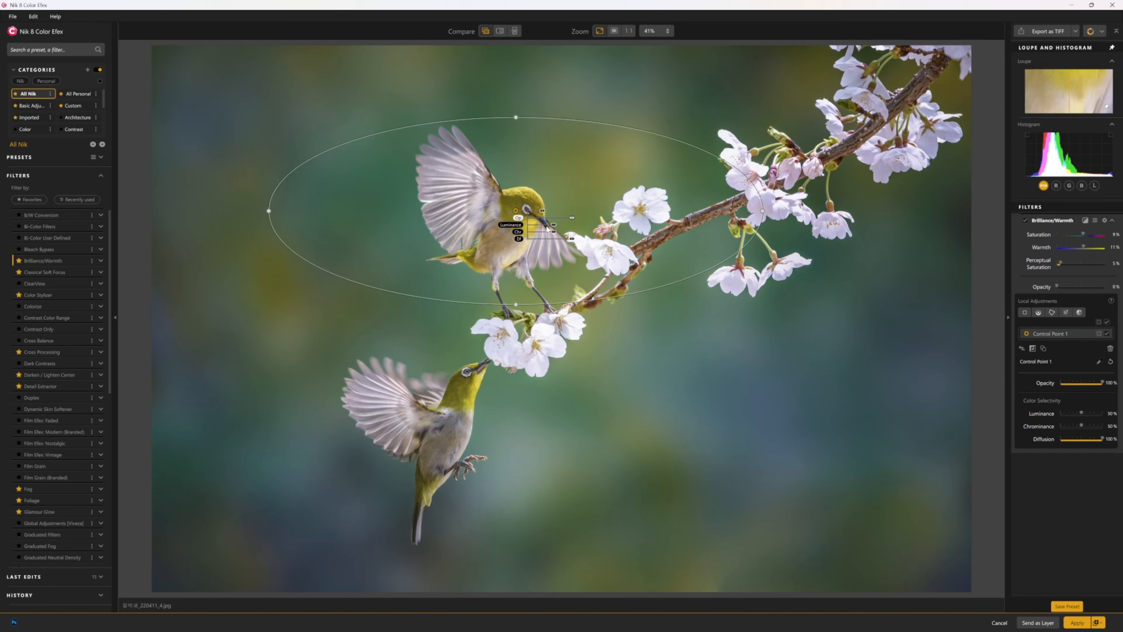
- Show the control point's mask, move the point onto the upper bird's body beside the wing, and hide the mask
click(1098, 334)
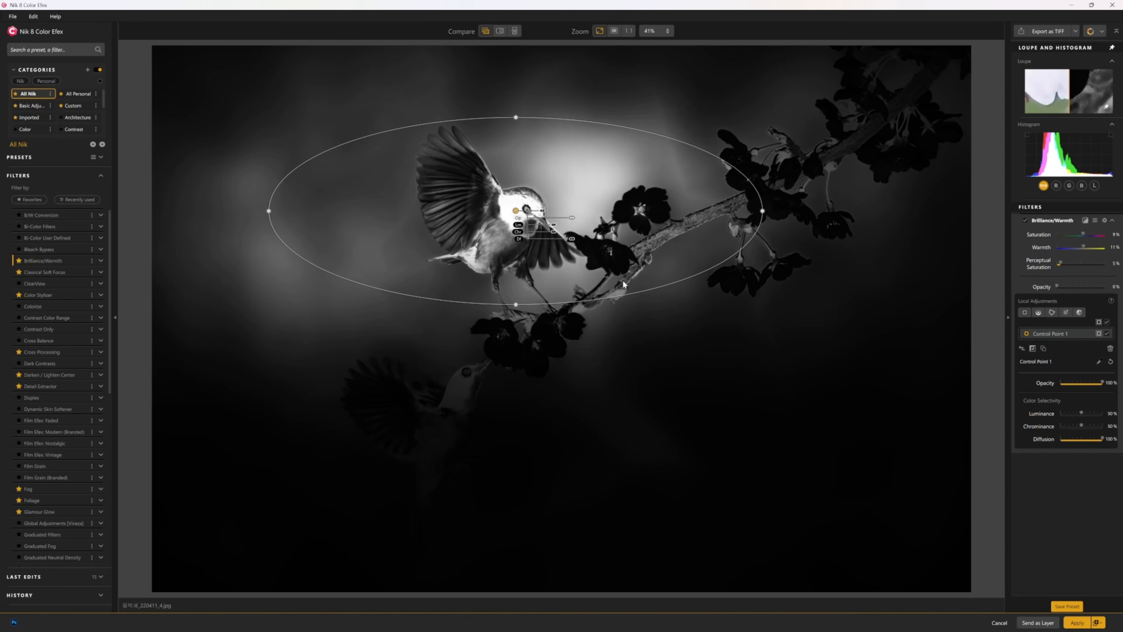
mouse_move(515, 210)
mouse_down()
mouse_move(414, 407)
mouse_move(496, 218)
mouse_up()
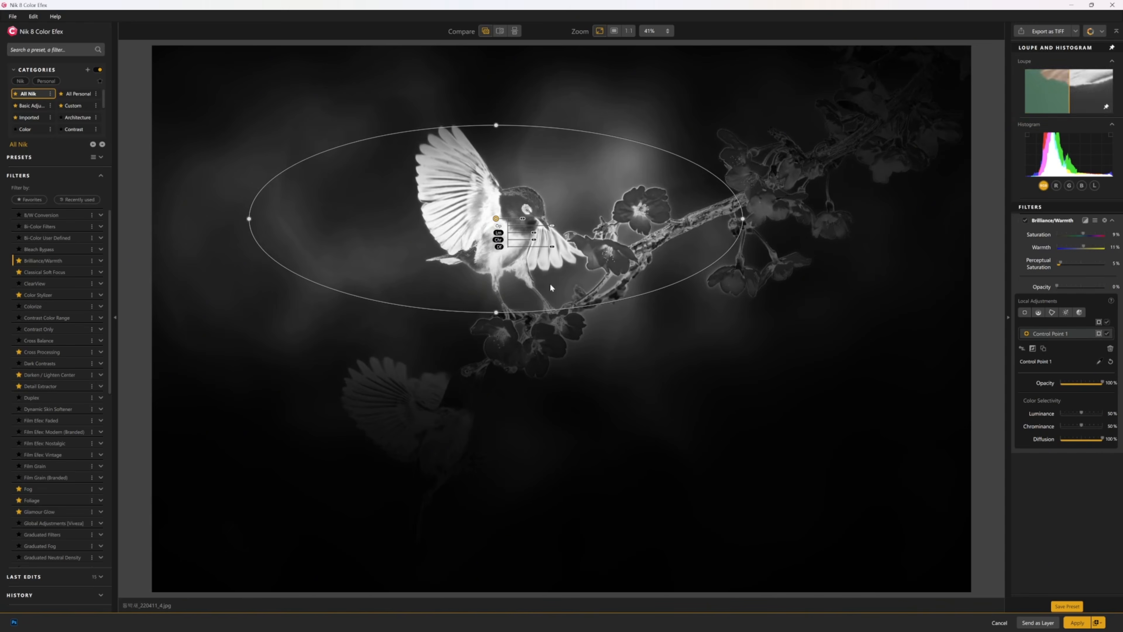
click(1099, 322)
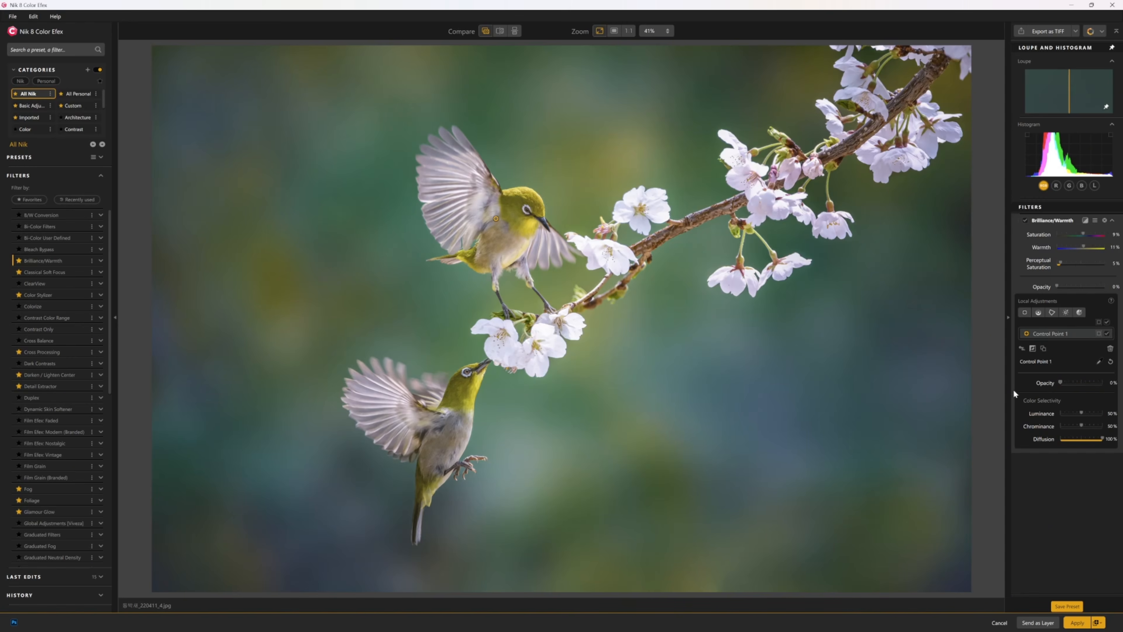
- Try the control point's Opacity at 0% and restore it to 100%
drag(1122, 384, 902, 404)
drag(803, 419, 1105, 401)
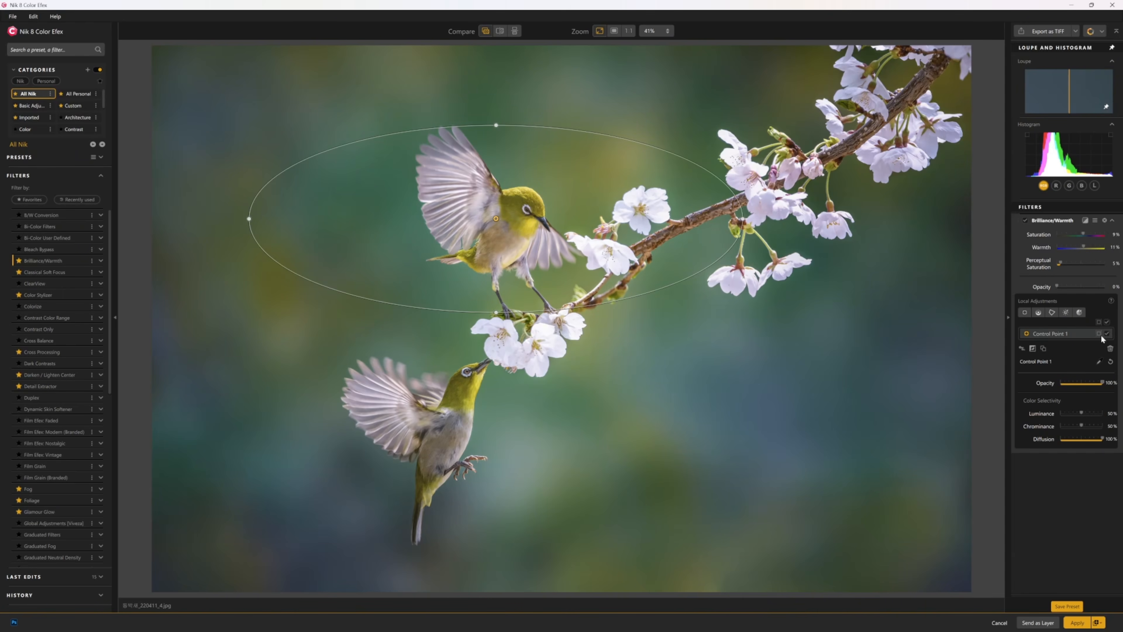
- Duplicate the control point on the upper bird and move the copy onto the lower bird's body
click(1043, 348)
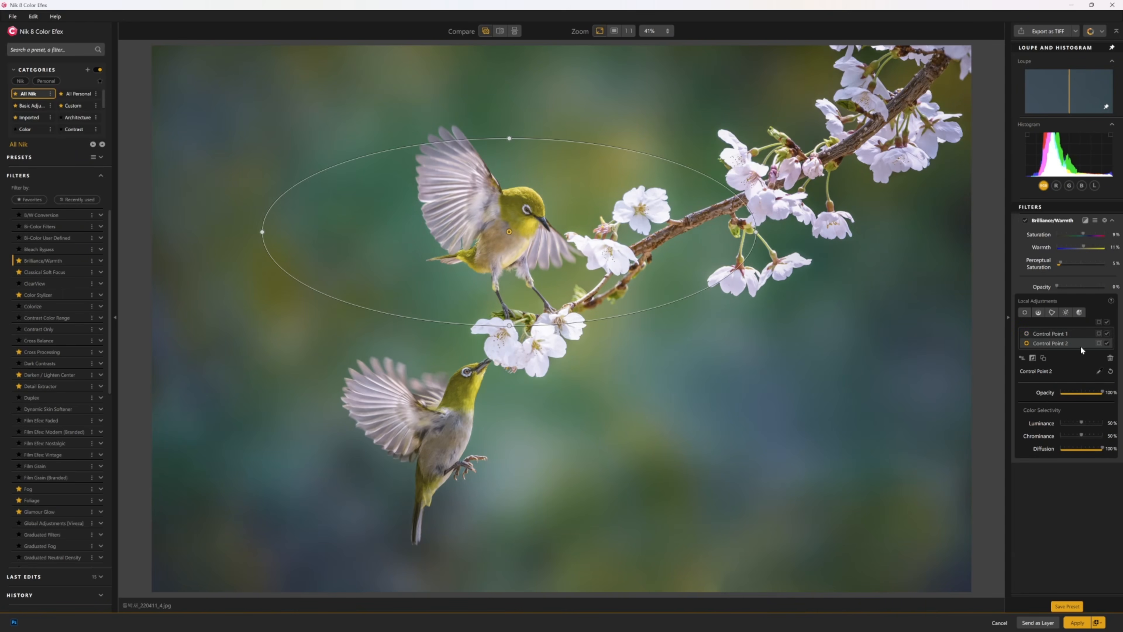
mouse_move(507, 236)
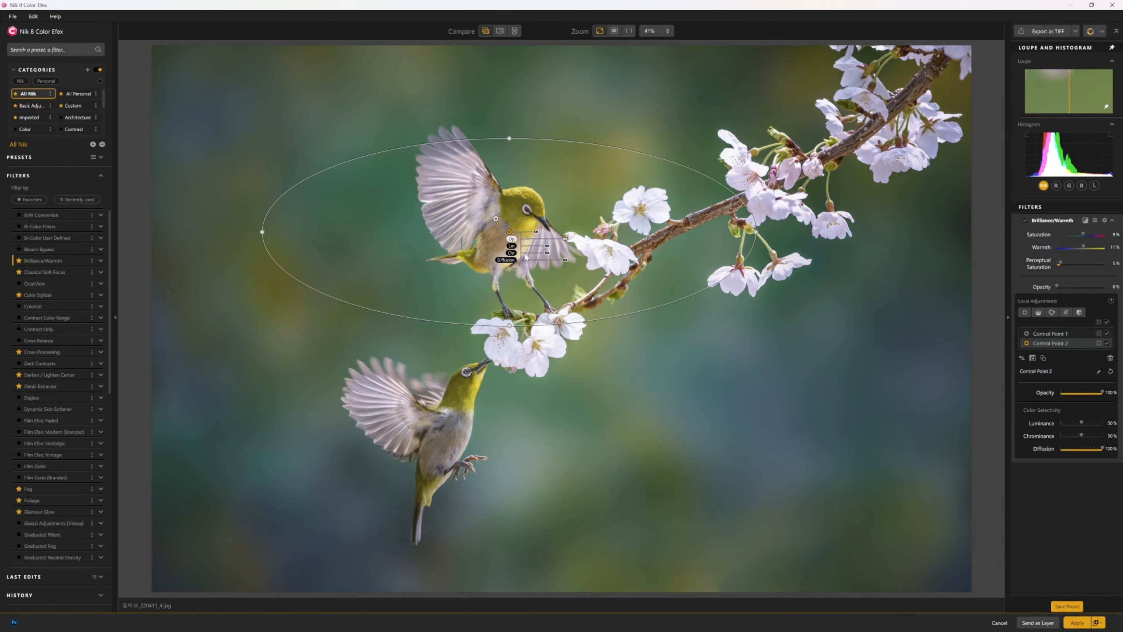
drag(507, 235, 440, 442)
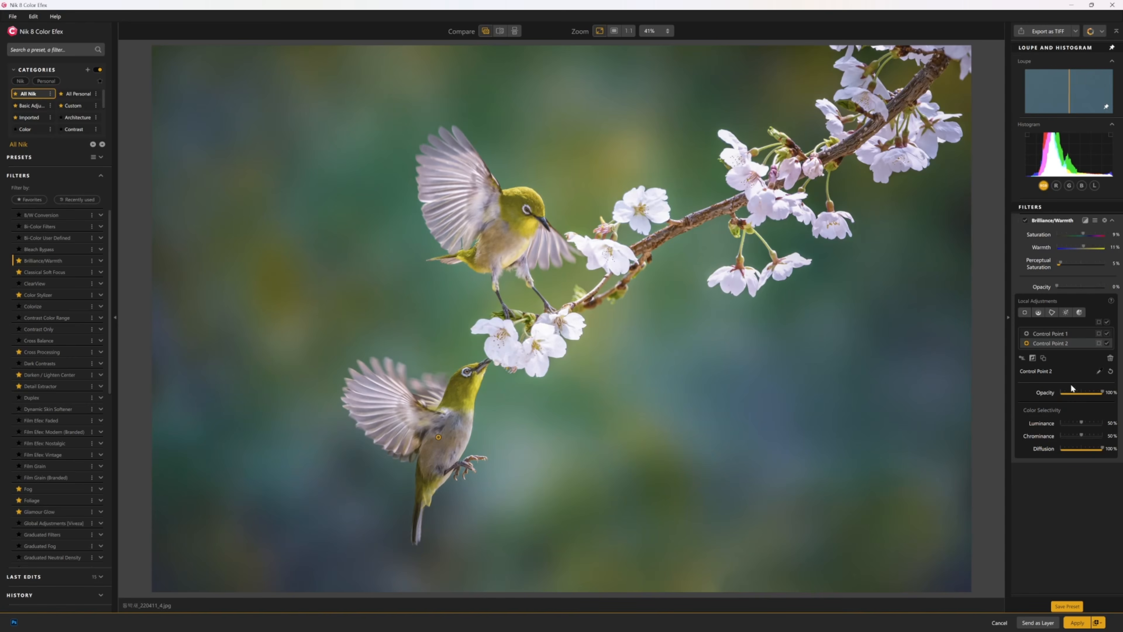
- Raise the second control point's Chrominance, set its Luminance to 100%, and set the filter's overall Opacity to 36%
mouse_move(1088, 426)
mouse_down()
mouse_move(1104, 424)
mouse_move(1100, 436)
mouse_up()
click(1074, 286)
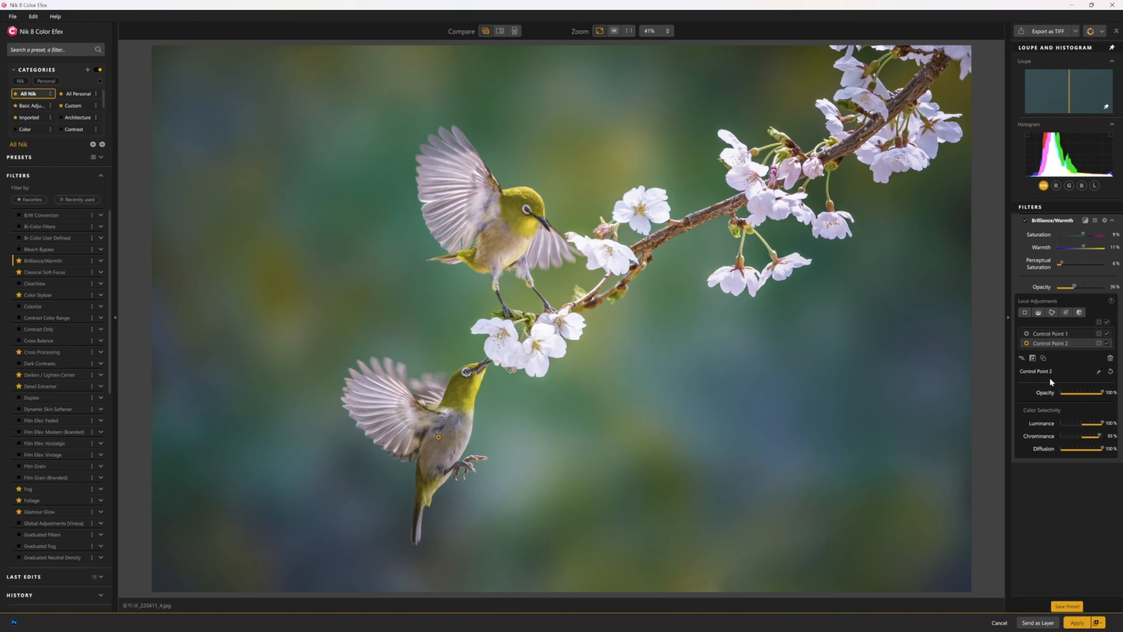
- Try a control line across the photo, adjust its tilt, and delete it
click(692, 345)
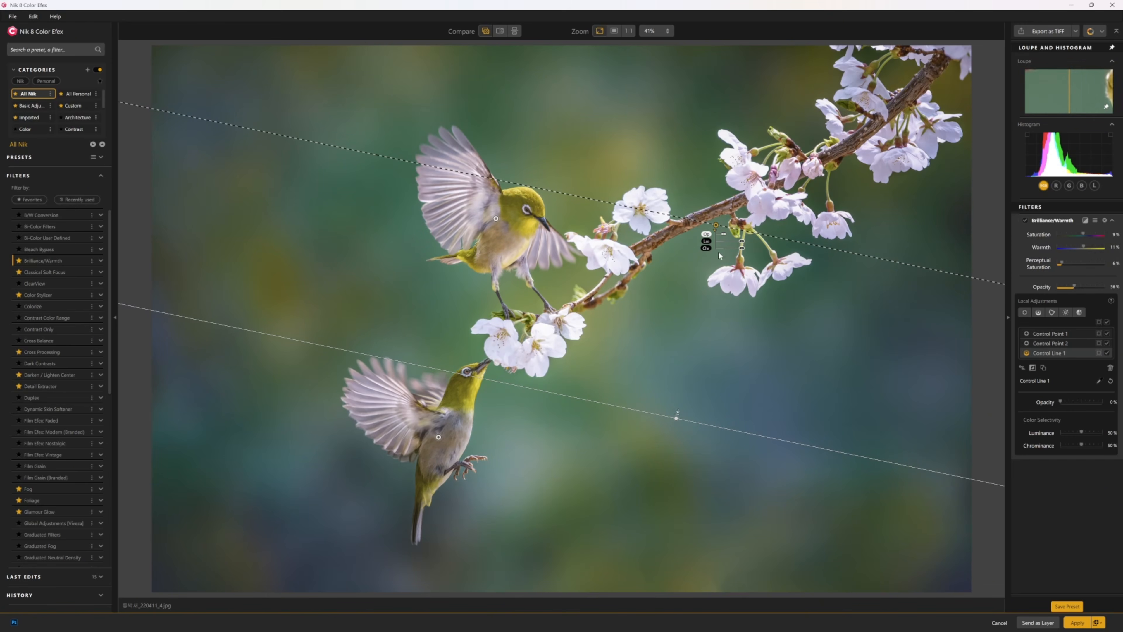
mouse_move(678, 418)
mouse_down()
mouse_move(627, 541)
mouse_move(663, 252)
mouse_move(692, 434)
mouse_move(694, 411)
mouse_up()
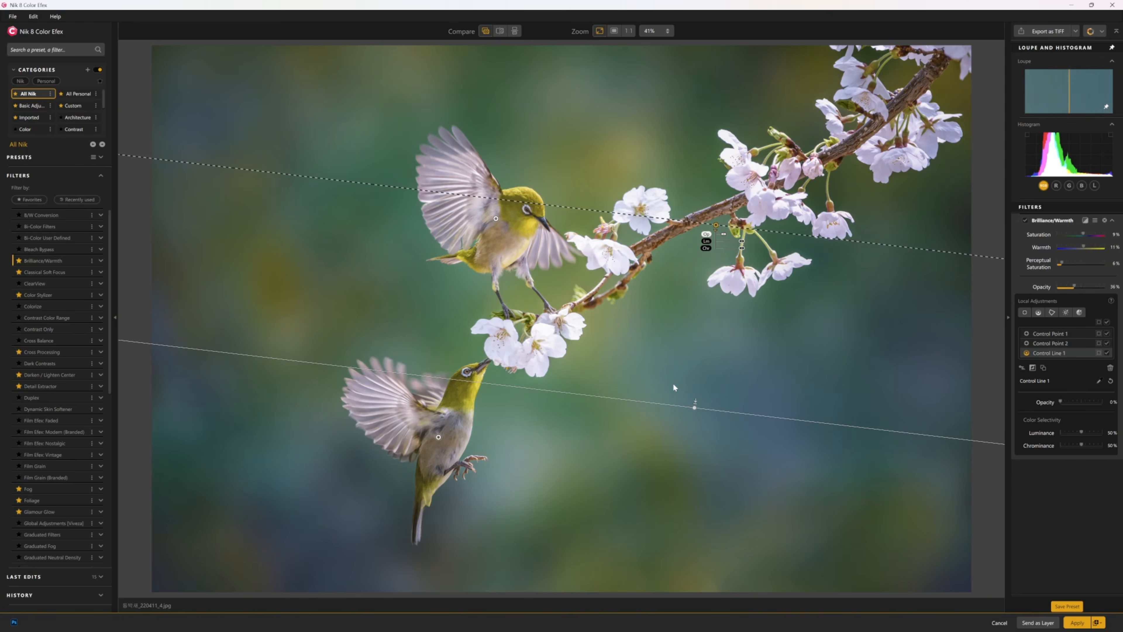
key(Delete)
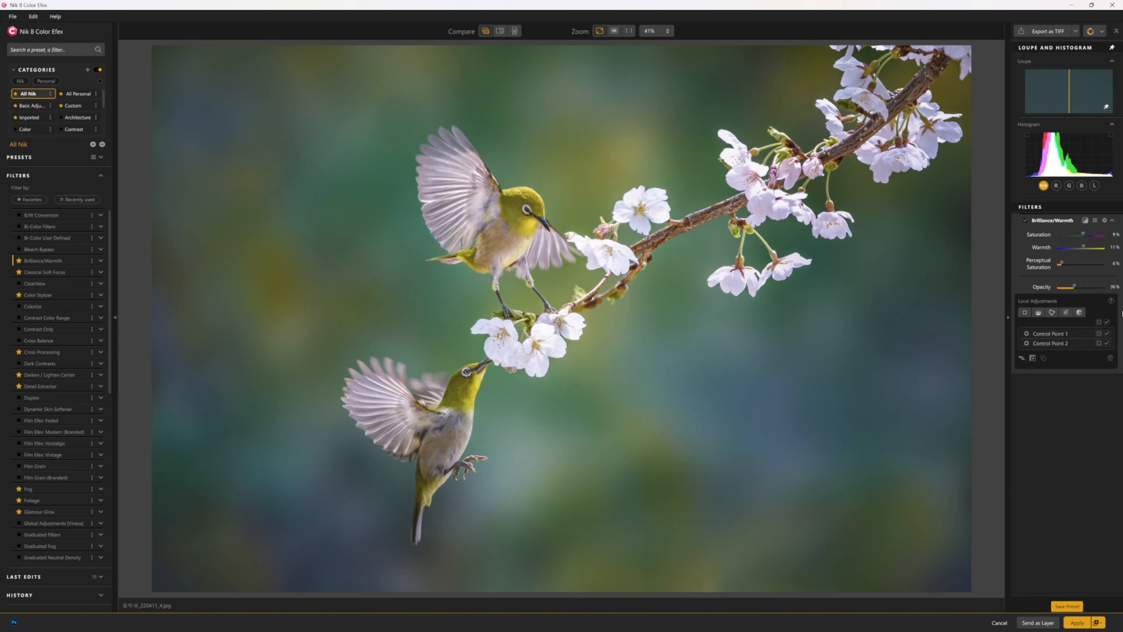
- Draw a seven-sided control polygon around the upper bird and delete it
click(1051, 312)
click(564, 129)
click(425, 98)
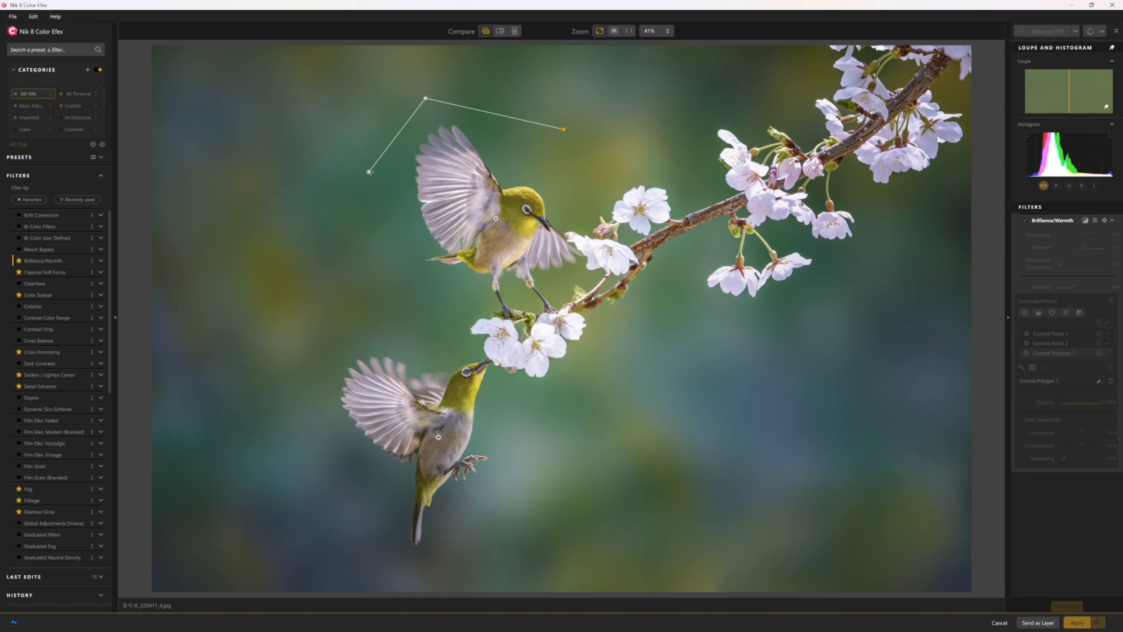
click(369, 172)
click(402, 284)
click(534, 310)
click(607, 276)
click(593, 174)
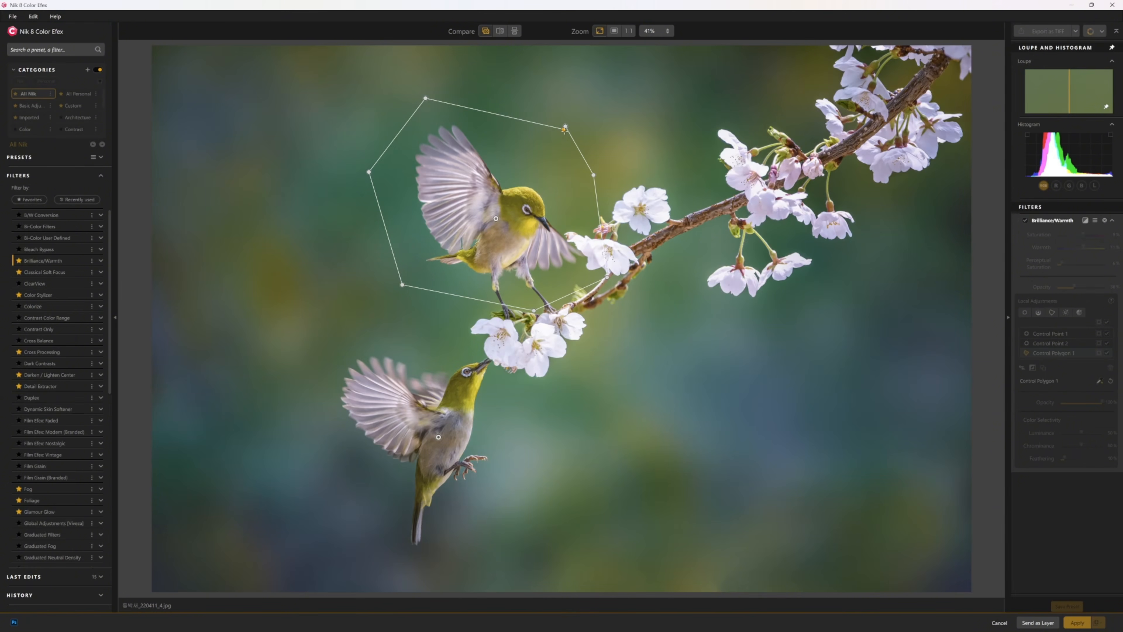
click(564, 128)
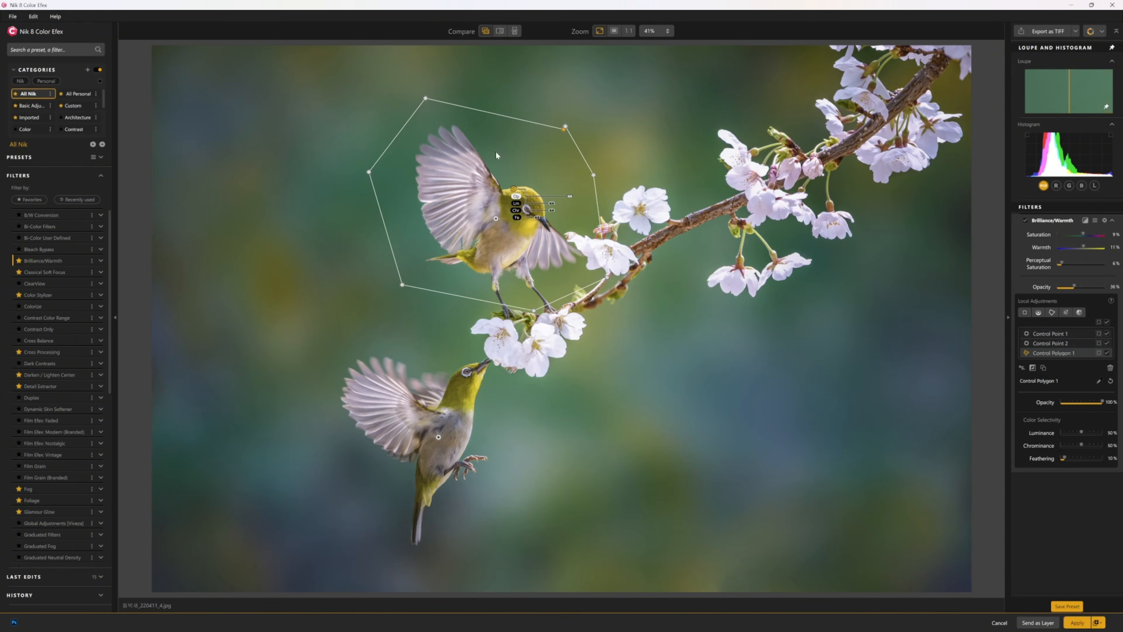
mouse_move(1044, 354)
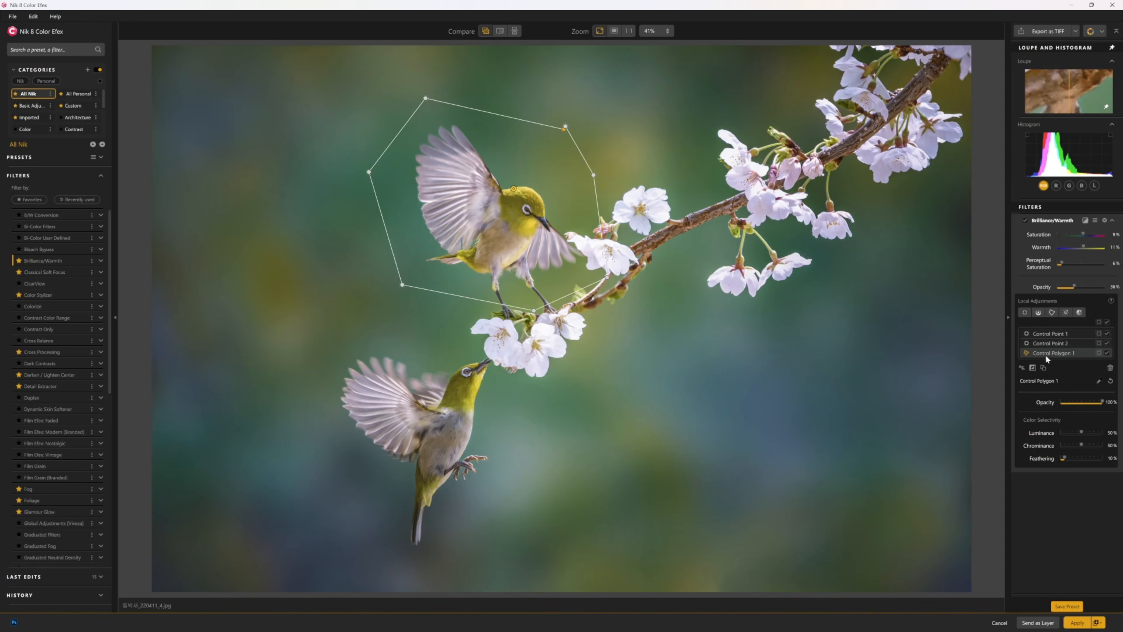
click(1110, 368)
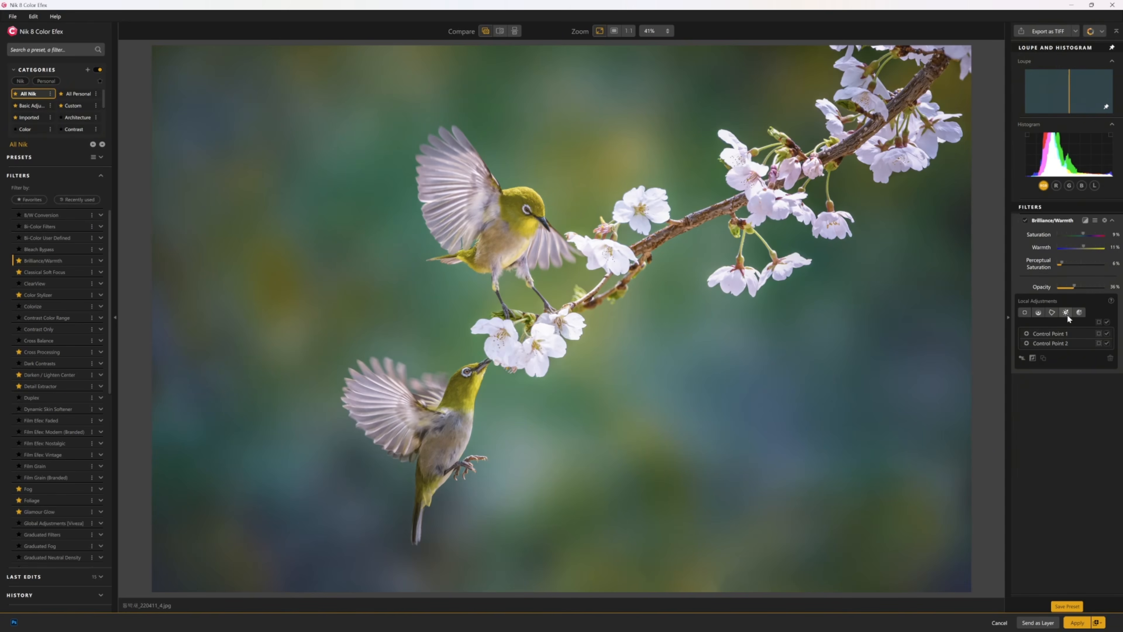
- Add a luminosity mask, try it on the blossom, place it on the background below the branch, and set Saturation to 18%
click(1066, 312)
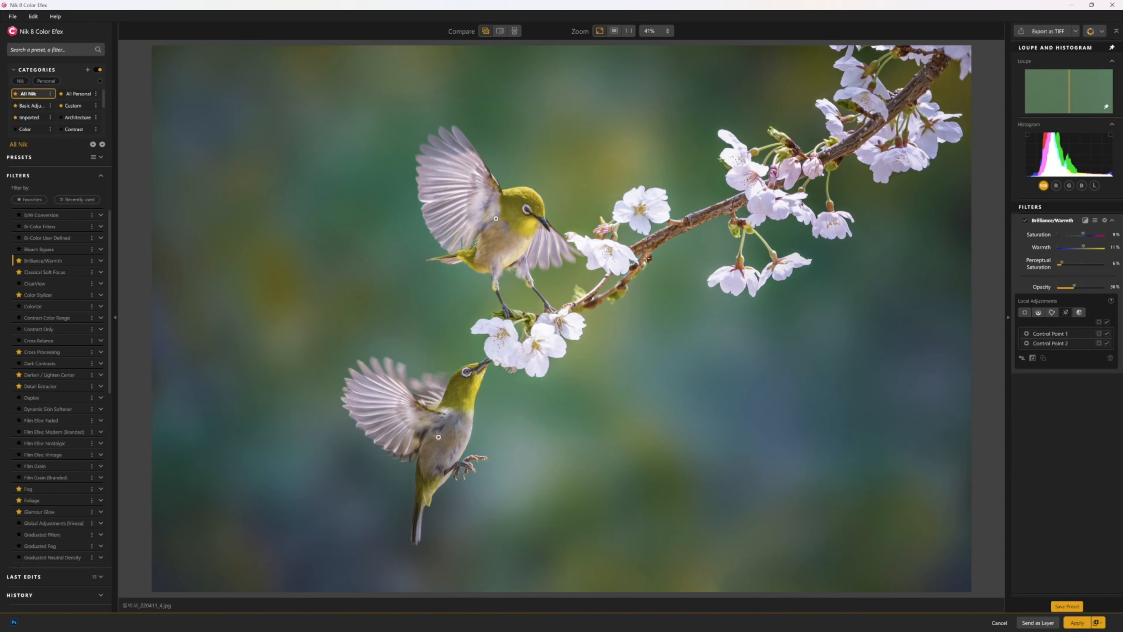
click(567, 208)
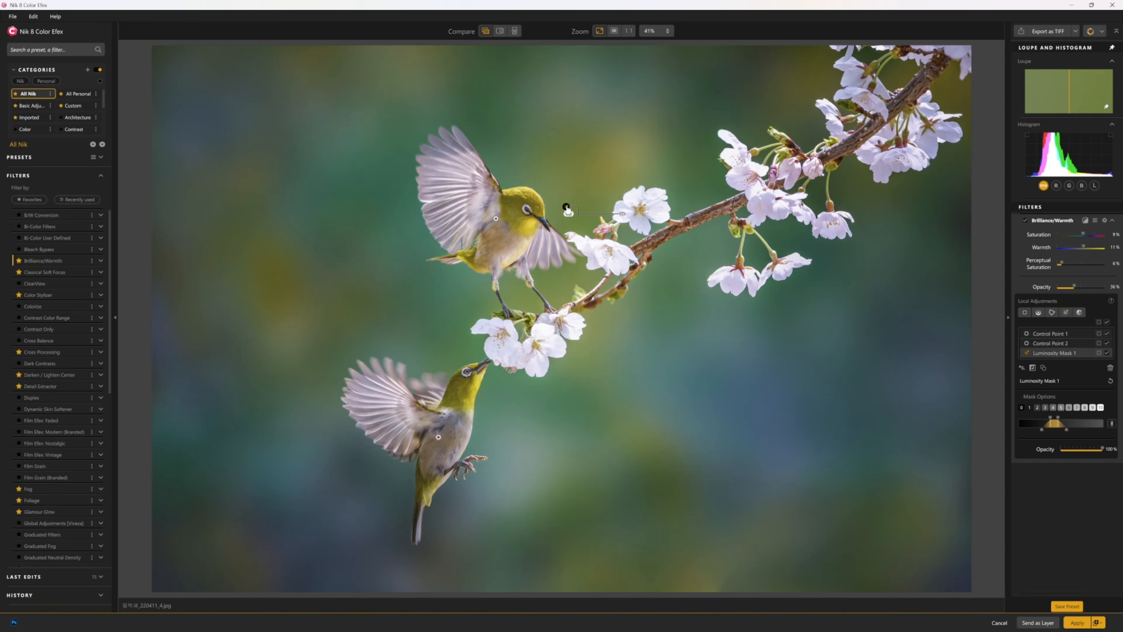
drag(568, 211, 659, 210)
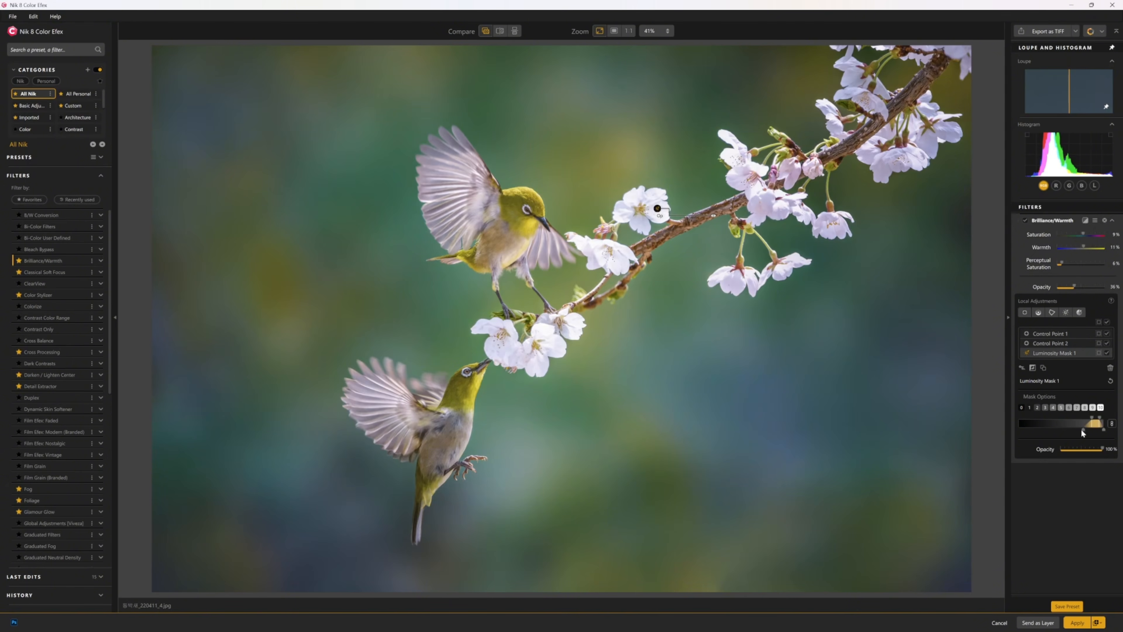
mouse_move(1092, 419)
mouse_down()
mouse_move(1044, 421)
mouse_move(1103, 431)
mouse_up()
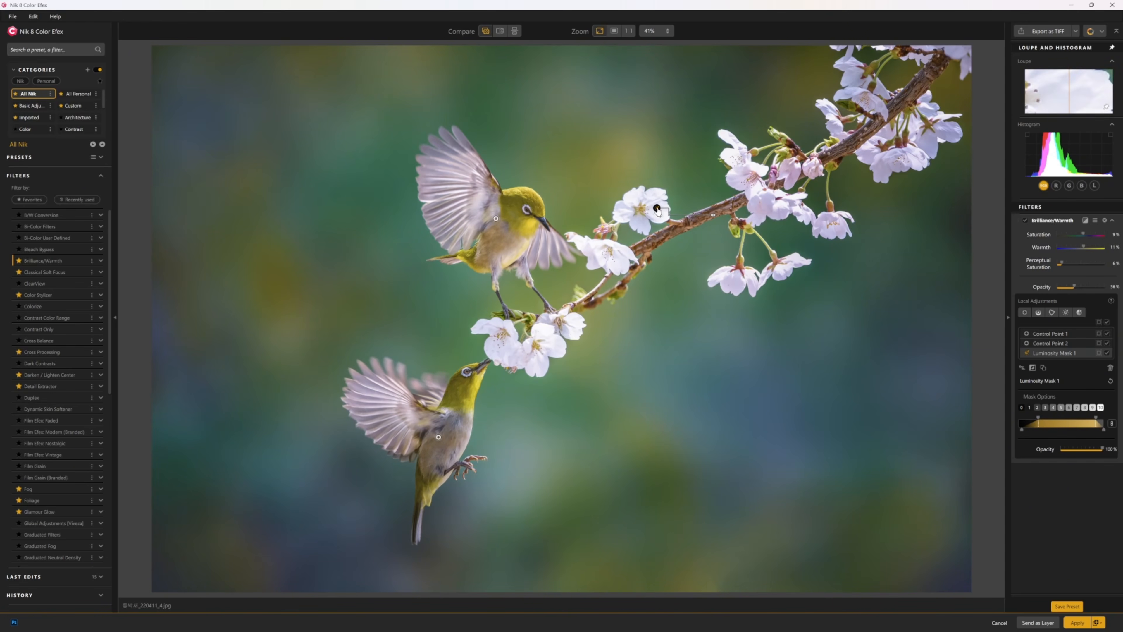
drag(657, 208, 660, 305)
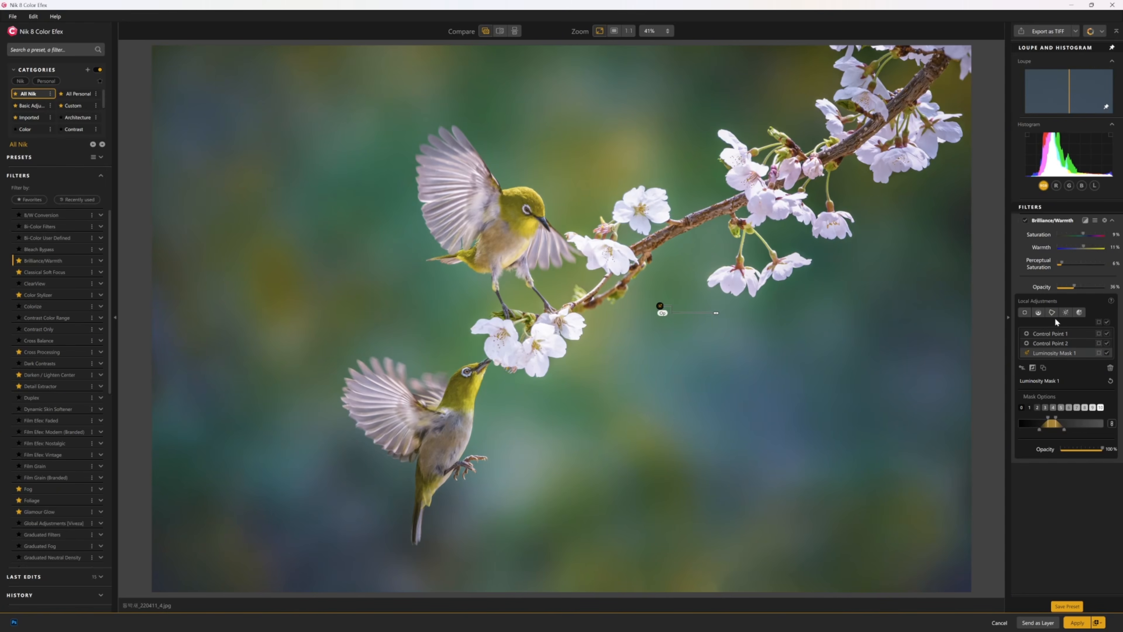
drag(1083, 234, 1082, 247)
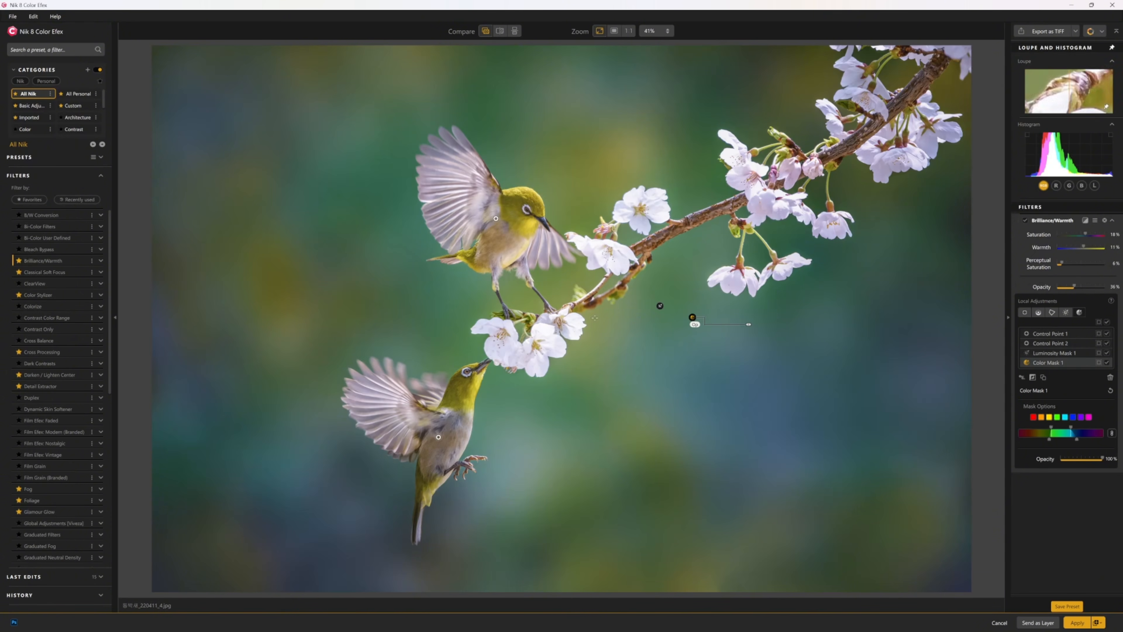
- Add a color mask beside the blossoms on the branch and move the luminosity mask's sample onto the lower bird's neck
mouse_move(1047, 440)
mouse_down()
mouse_move(1017, 441)
mouse_move(1041, 444)
mouse_move(1046, 428)
mouse_up()
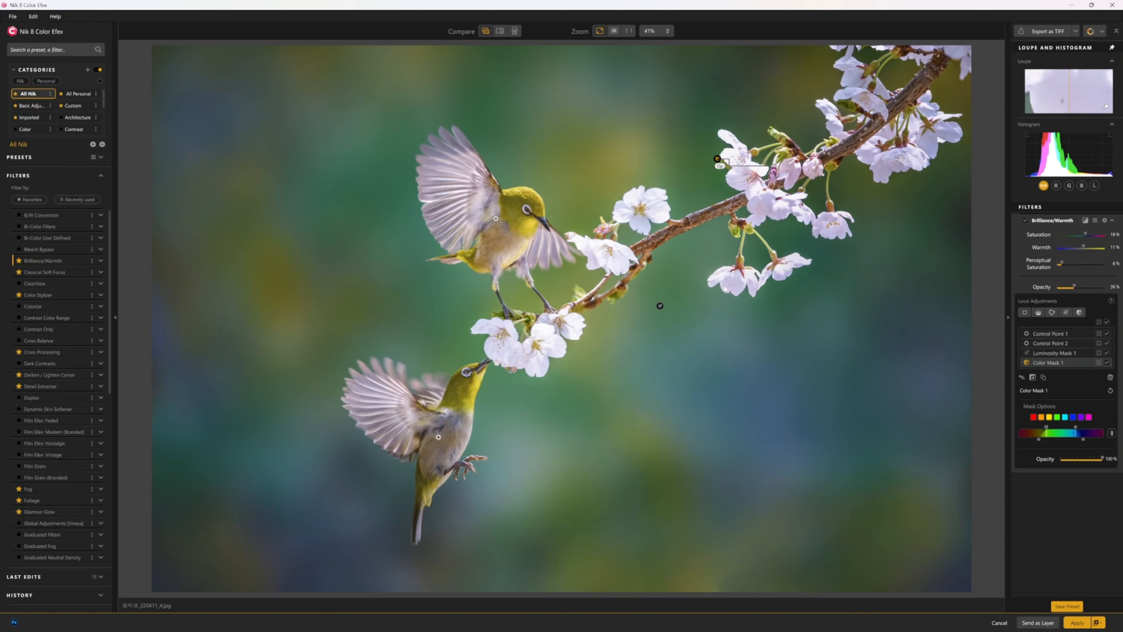
drag(660, 305, 458, 403)
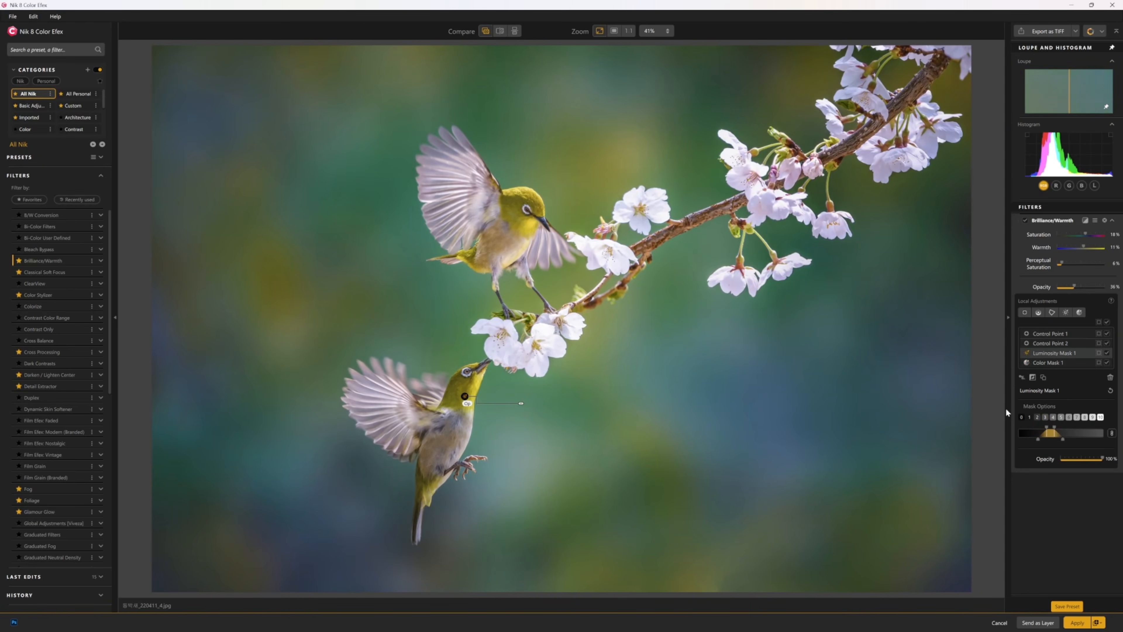
- Set the color mask to yellow, widen its color range, and set the mask's Opacity to 50%
click(1043, 360)
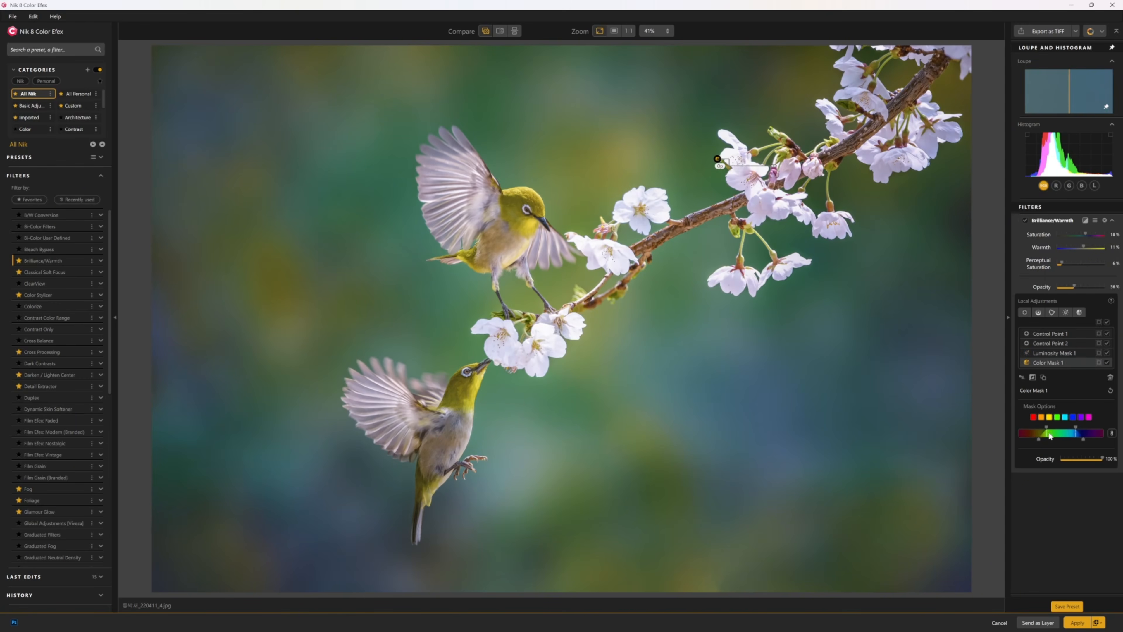
click(1048, 417)
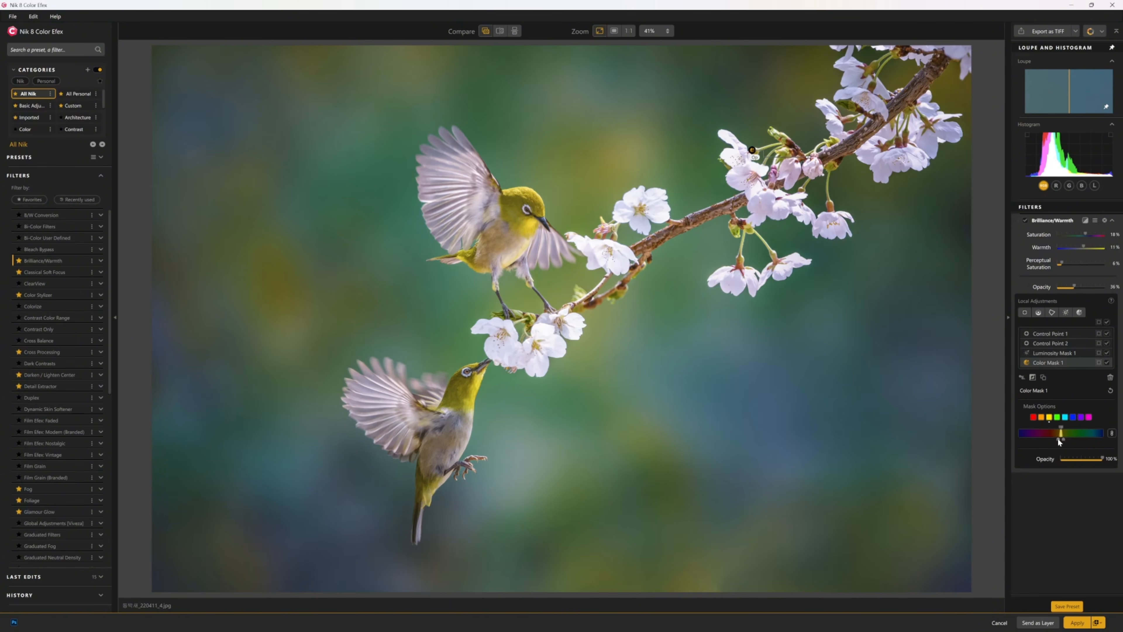
mouse_move(1057, 438)
mouse_down()
mouse_move(1047, 439)
mouse_move(1062, 431)
mouse_up()
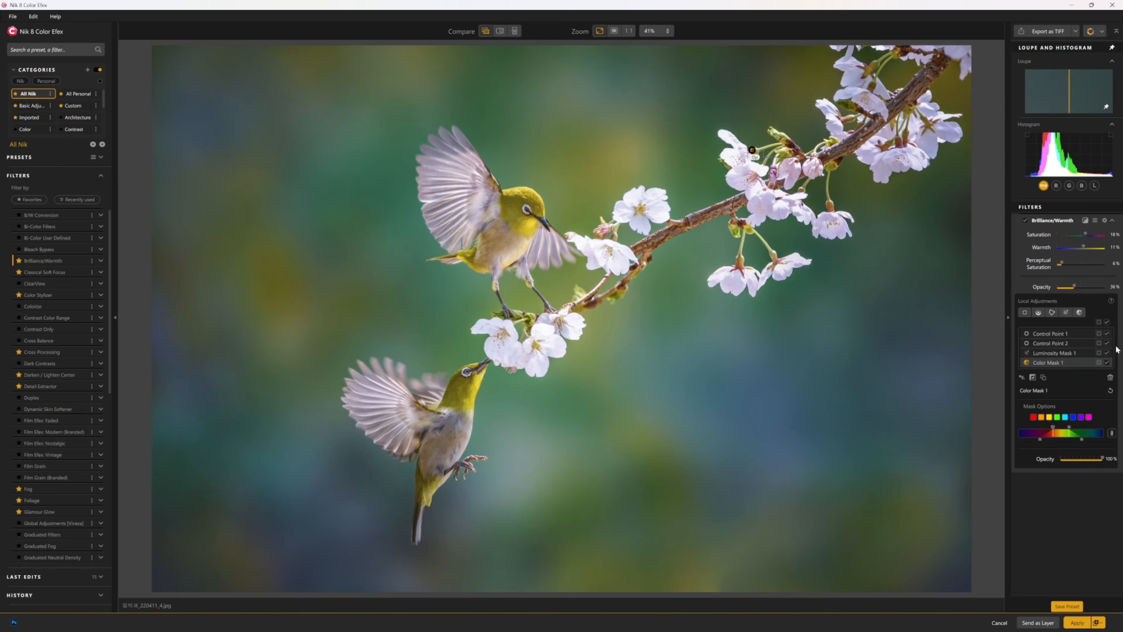
drag(1101, 459, 1077, 486)
- Apply the Brilliance/Warmth edit to the Photoshop document as a new layer
click(1097, 622)
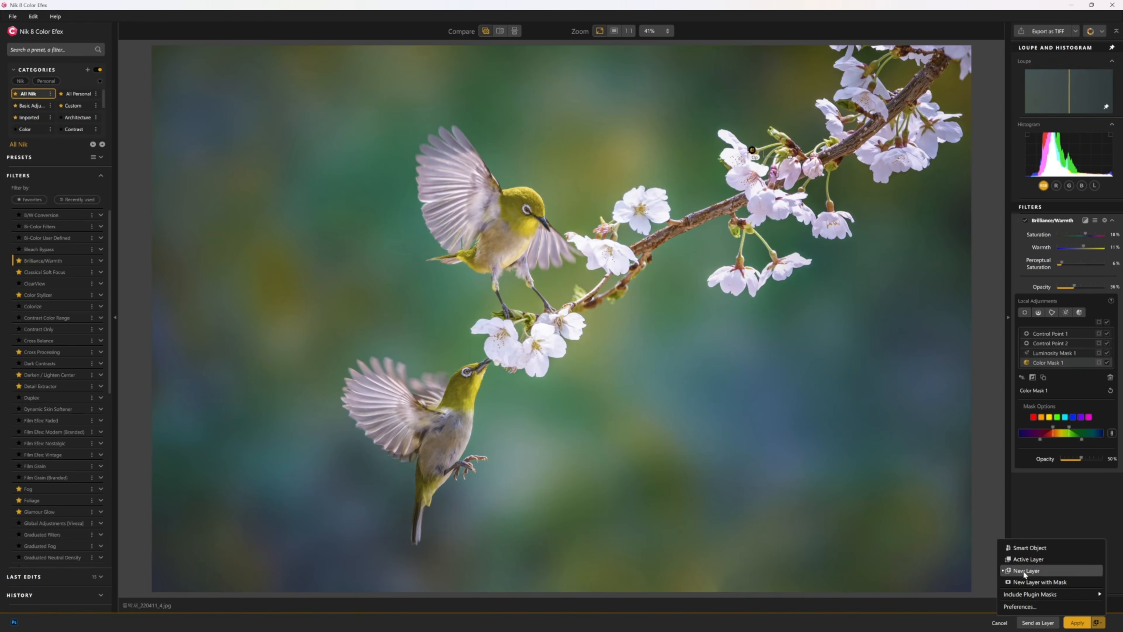
click(1069, 621)
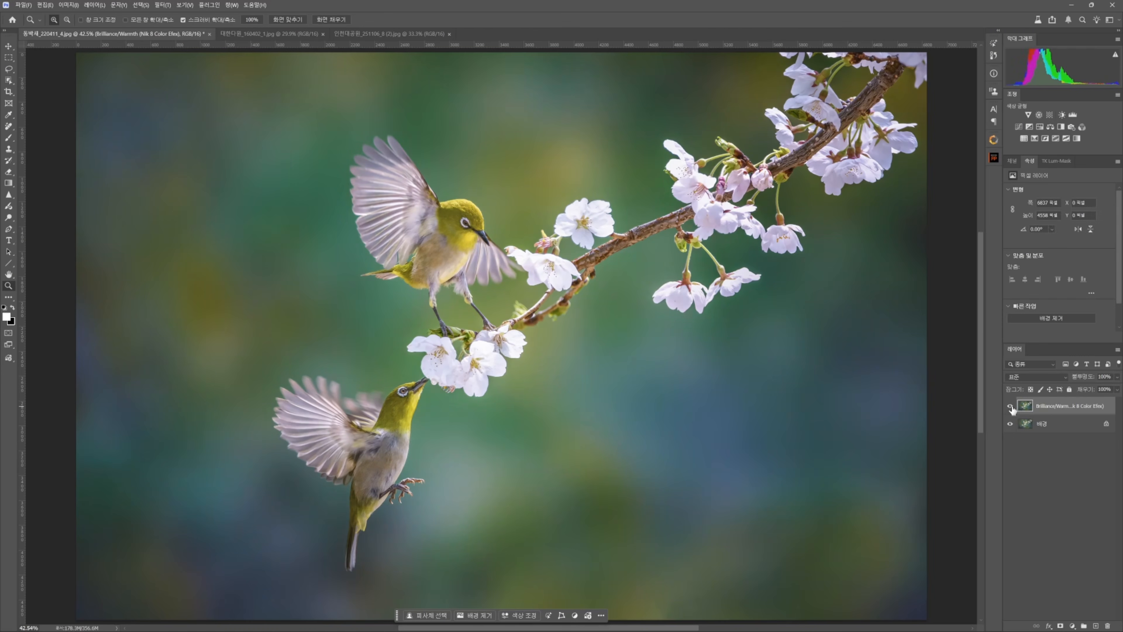
- Compare the bird photo in Photoshop with the Brilliance/Warmth layer hidden and shown
click(1010, 406)
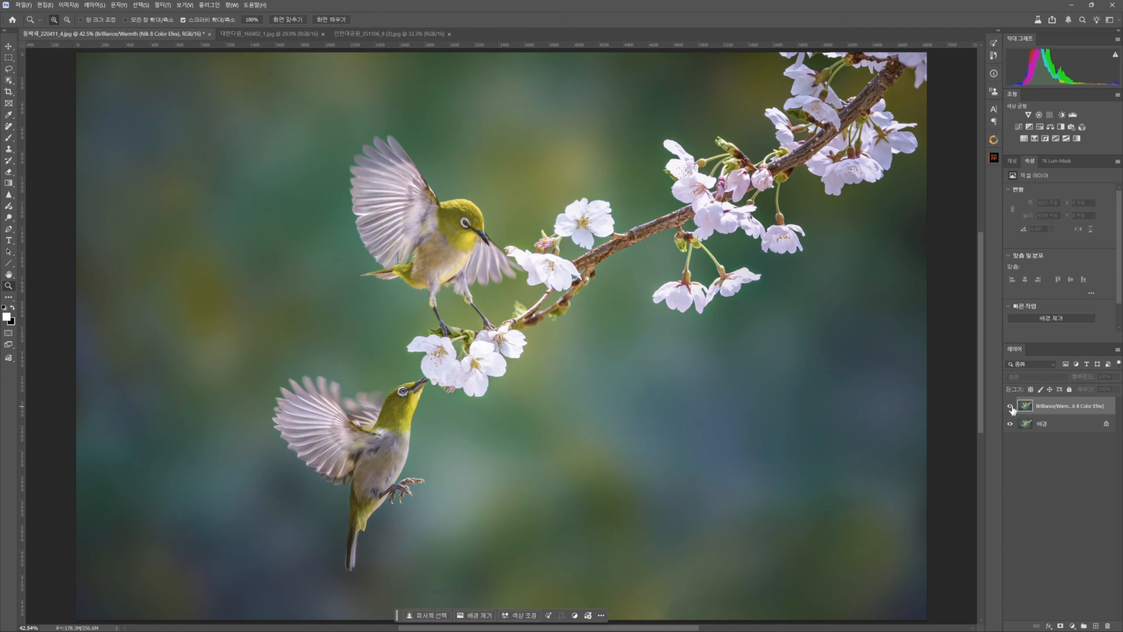
click(1010, 406)
drag(609, 373, 603, 374)
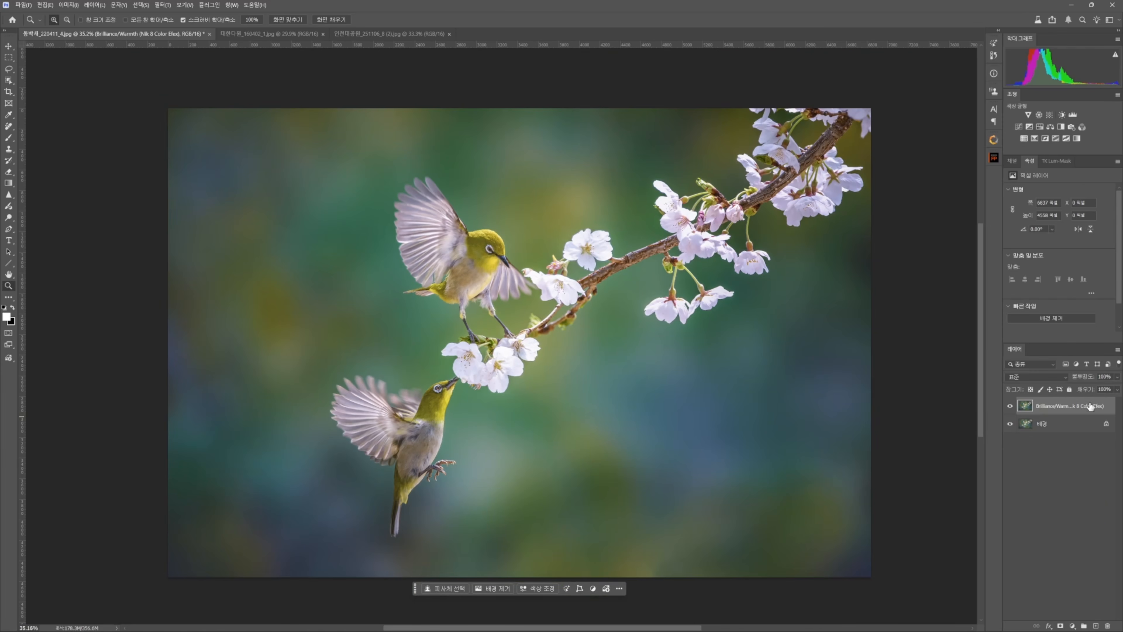
- Check the Brilliance/Warmth layer's opacity controls and add a black layer mask that hides the effect
click(1117, 377)
drag(1100, 395, 1116, 396)
alt+click(1060, 625)
- Shrink the brush and paint white on the layer mask over the birds, blossoms and surrounding background
key(b)
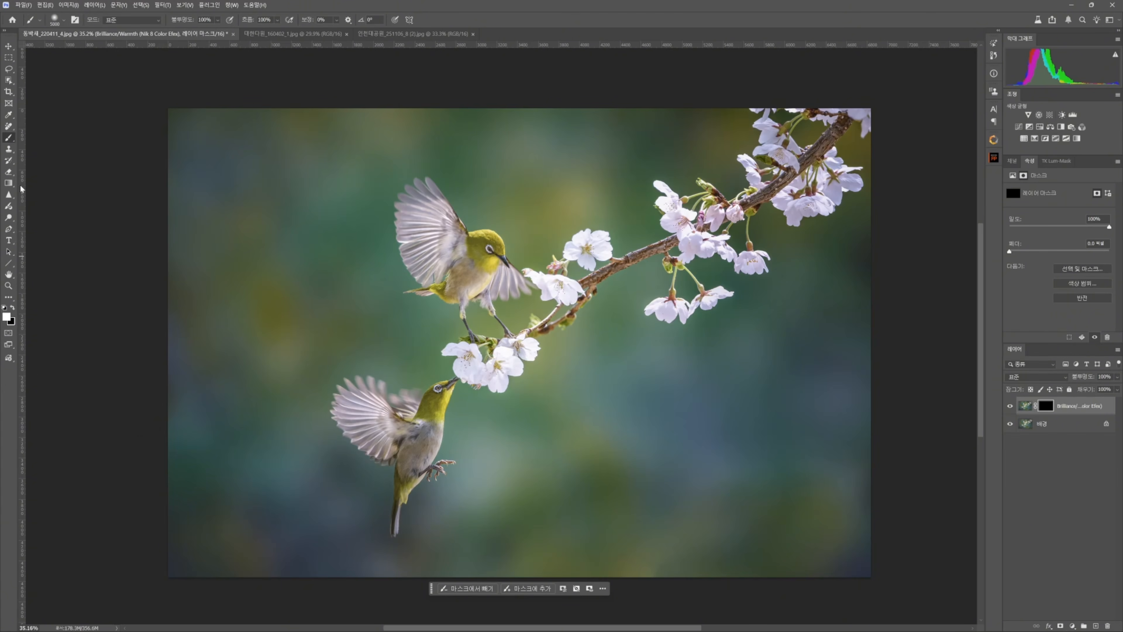
key(bracketleft)
key(bracketleft)
key(bracketleft)
key(bracketleft)
key(bracketleft)
key(bracketleft)
key(bracketleft)
key(bracketleft)
key(bracketleft)
key(bracketleft)
key(bracketleft)
key(bracketleft)
key(bracketleft)
key(bracketleft)
key(bracketleft)
key(bracketleft)
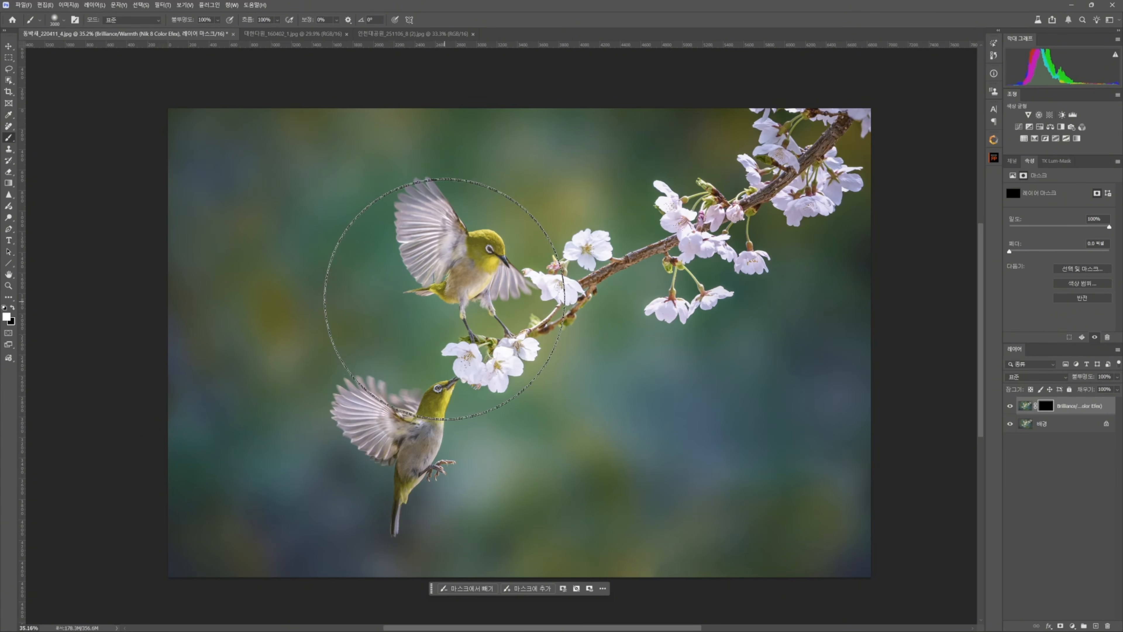
key(bracketleft)
key(bracketleft)
key(bracketleft)
key(bracketleft)
key(bracketleft)
key(bracketleft)
key(bracketleft)
key(bracketleft)
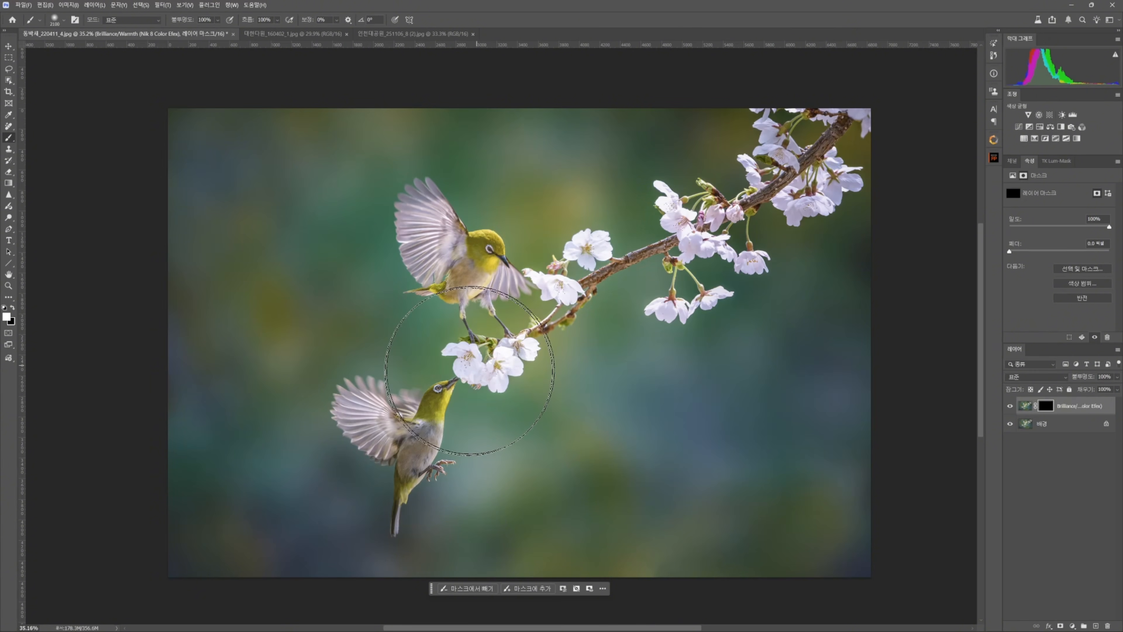
drag(411, 467, 314, 477)
- Compare the masked Brilliance/Warmth layer hidden and shown on the bird photo
click(1006, 406)
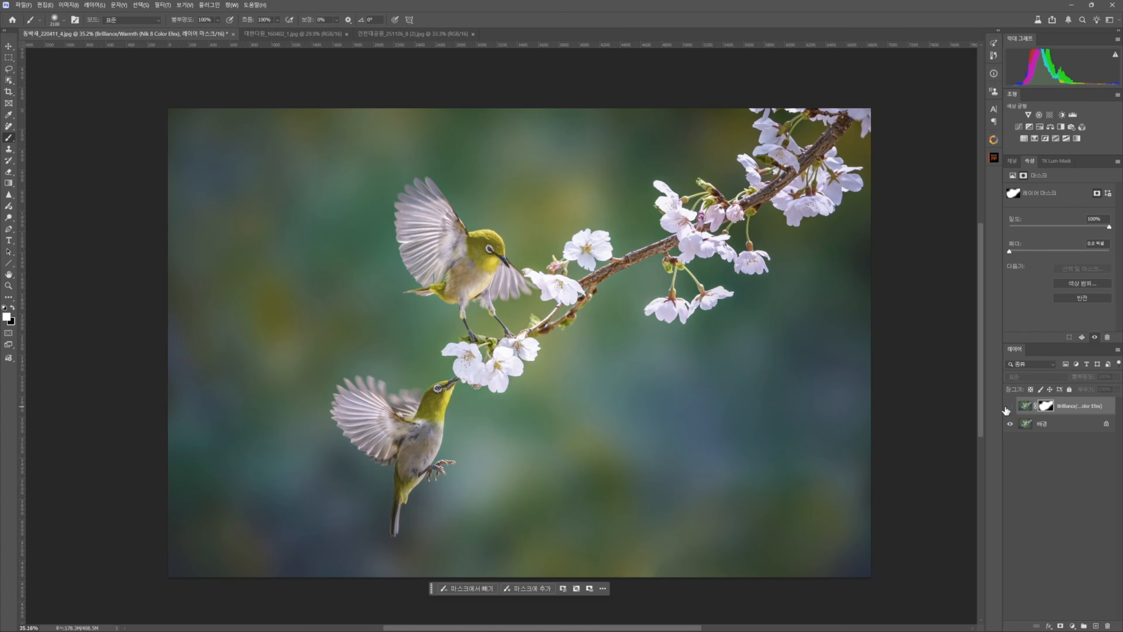
click(1005, 406)
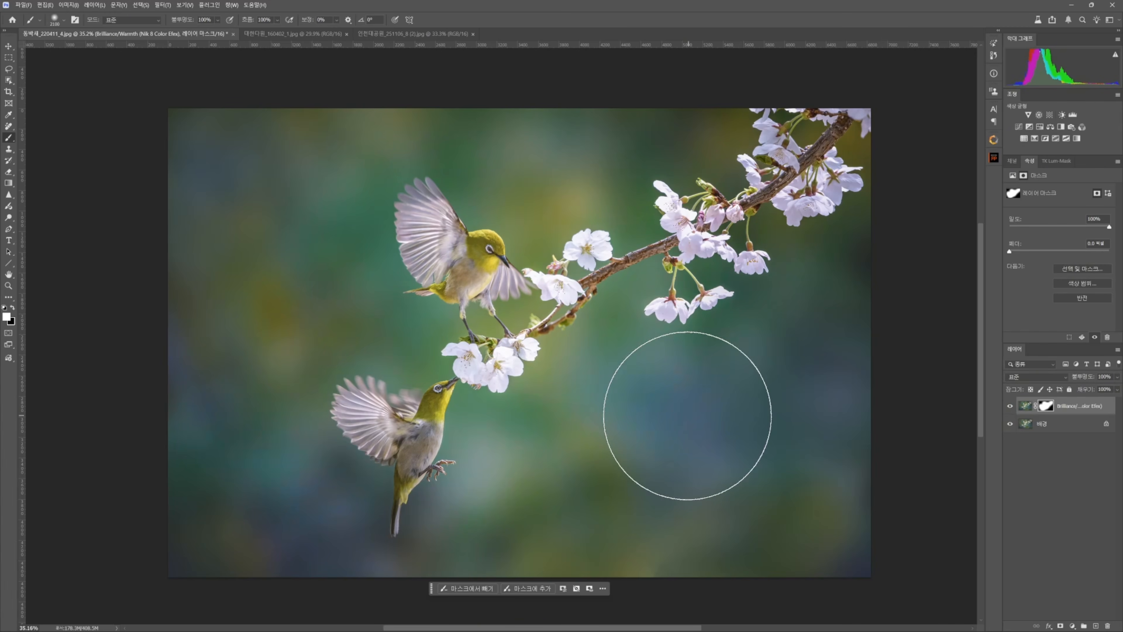
scroll(687, 417, down, 2)
scroll(641, 429, up, 2)
scroll(626, 432, down, 1)
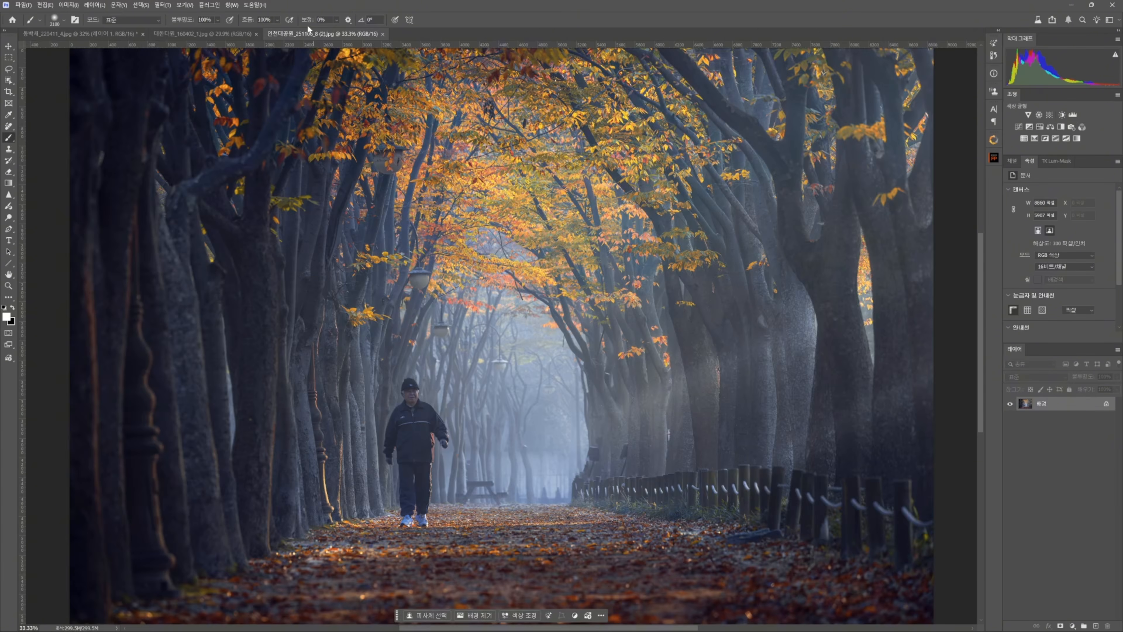
- Open the autumn tree-tunnel photo in Nik 8 Color Efex and add the Brilliance/Warmth filter
scroll(401, 94, down, 2)
drag(532, 336, 530, 369)
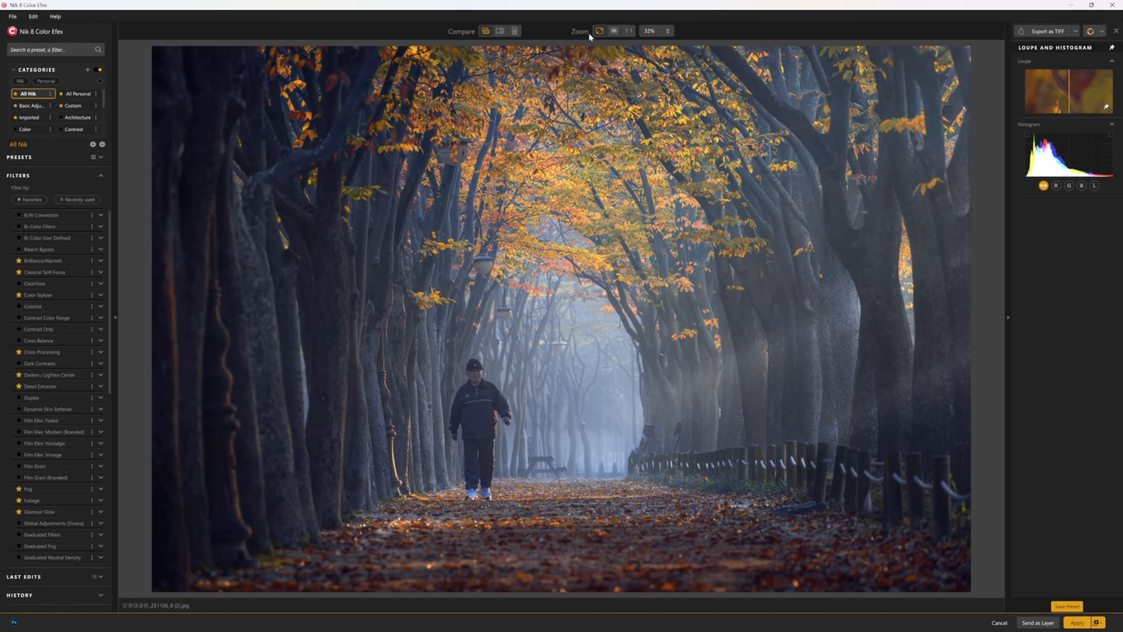
click(59, 261)
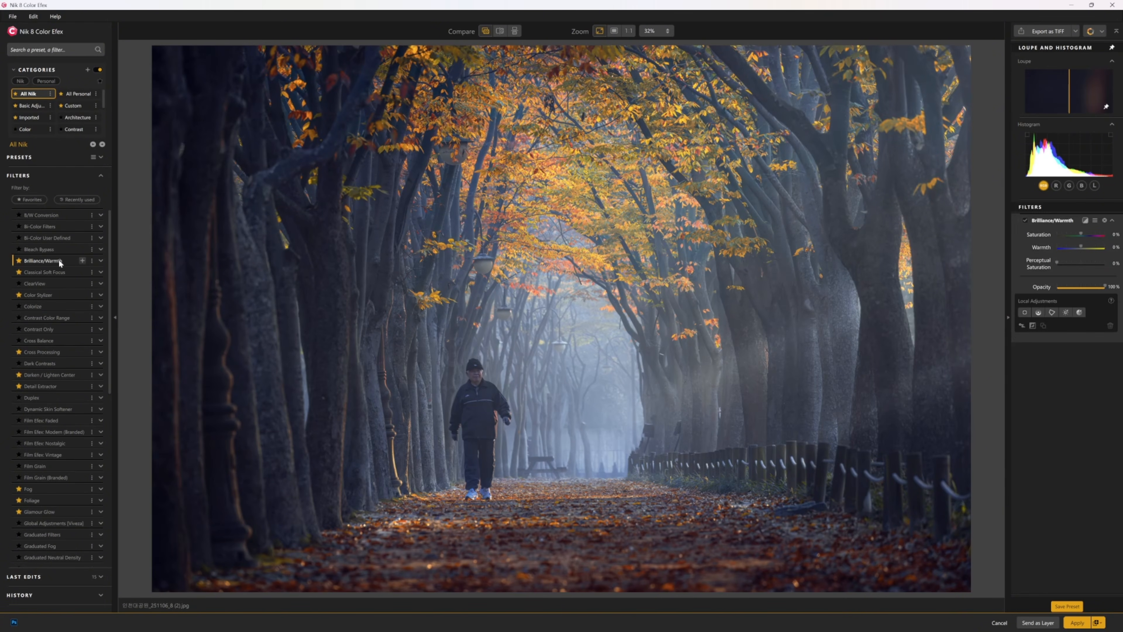
- Set the autumn photo's Brilliance/Warmth filter to Saturation 37%, Warmth -54% and Perceptual Saturation 5%
drag(1082, 235, 1076, 235)
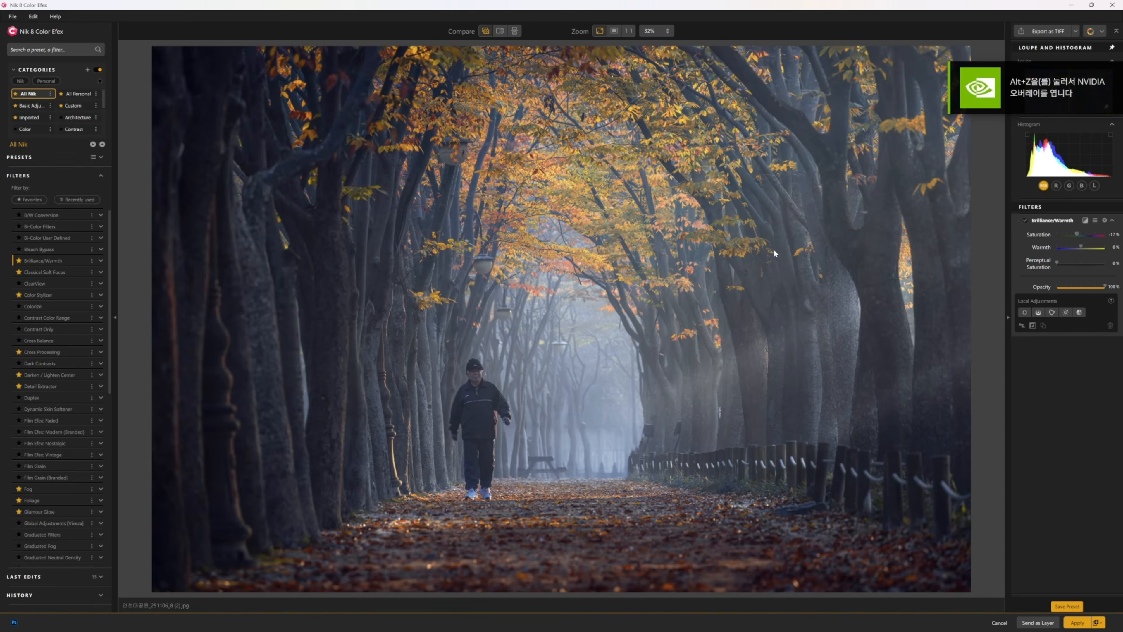
scroll(774, 247, down, 2)
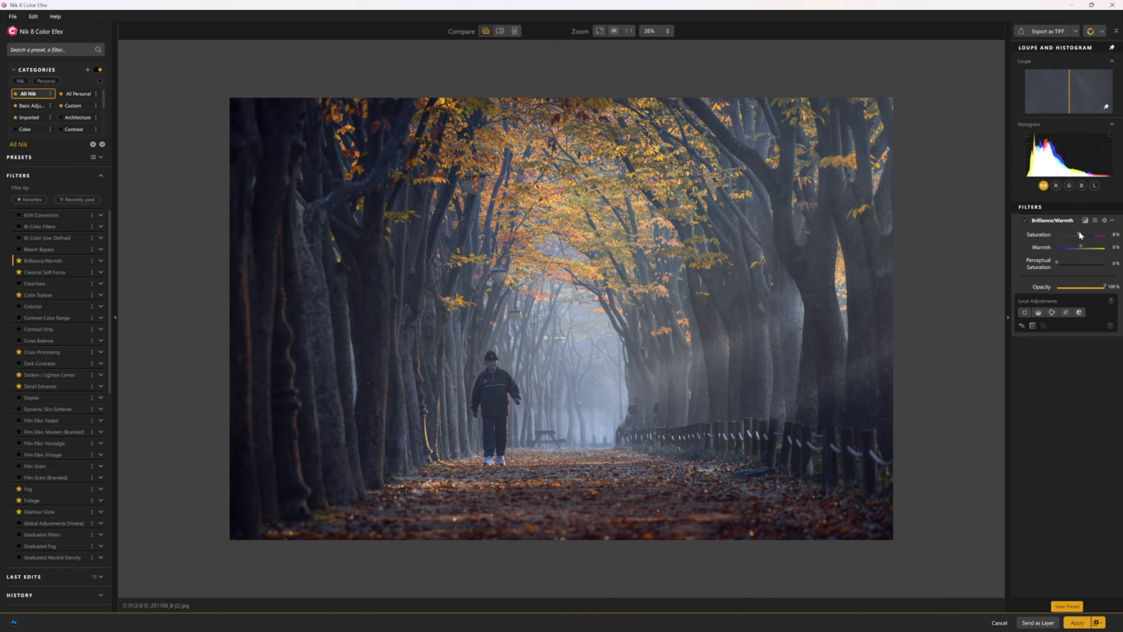
mouse_move(1079, 234)
mouse_down()
mouse_move(1102, 236)
mouse_move(1084, 242)
mouse_up()
drag(1091, 247, 1060, 246)
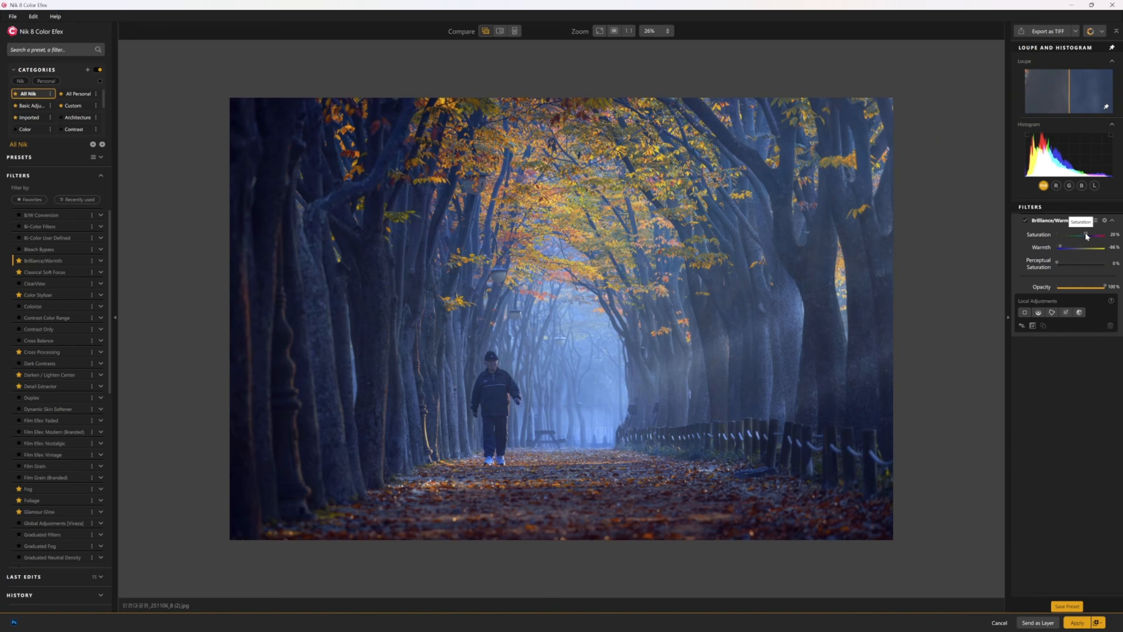
drag(1084, 234, 1086, 238)
drag(1060, 247, 1064, 247)
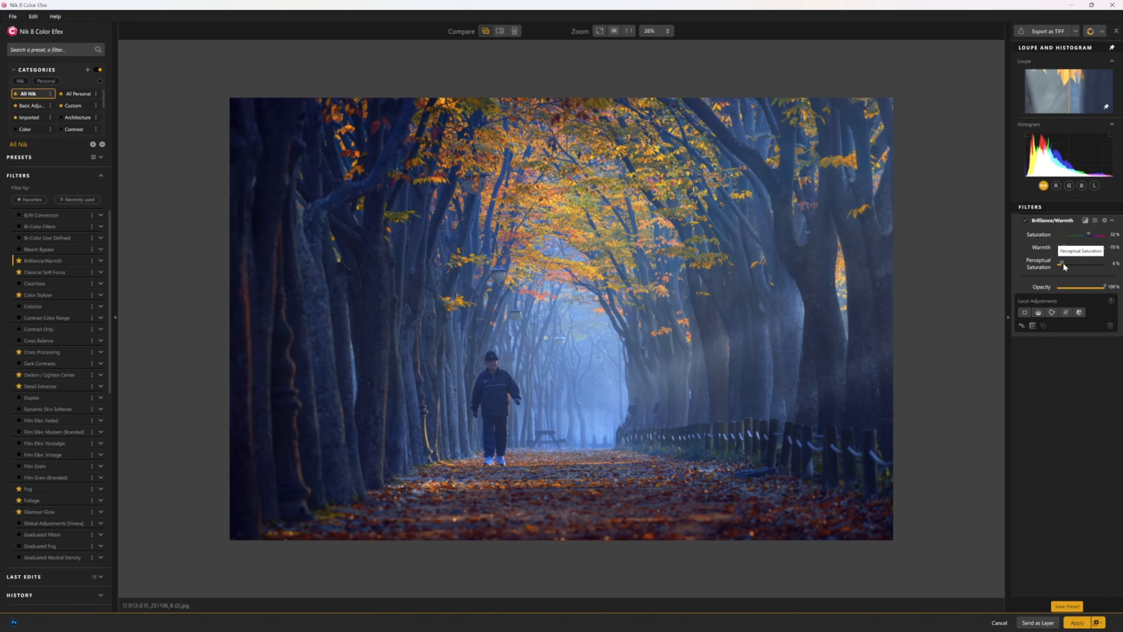
drag(1063, 262, 1100, 264)
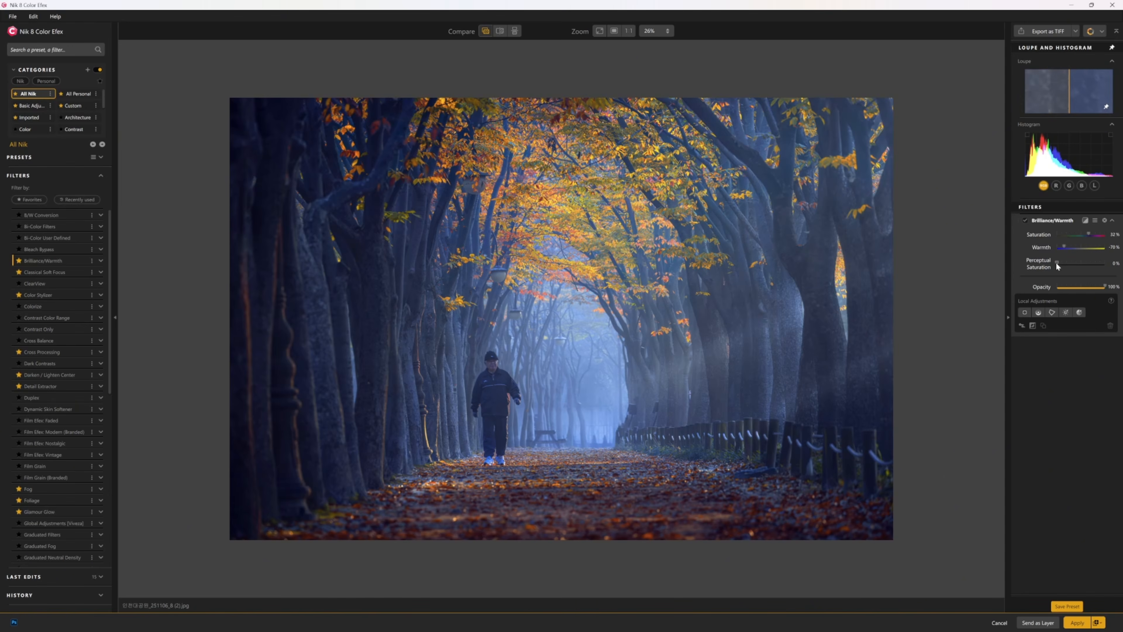
drag(1057, 262, 1071, 262)
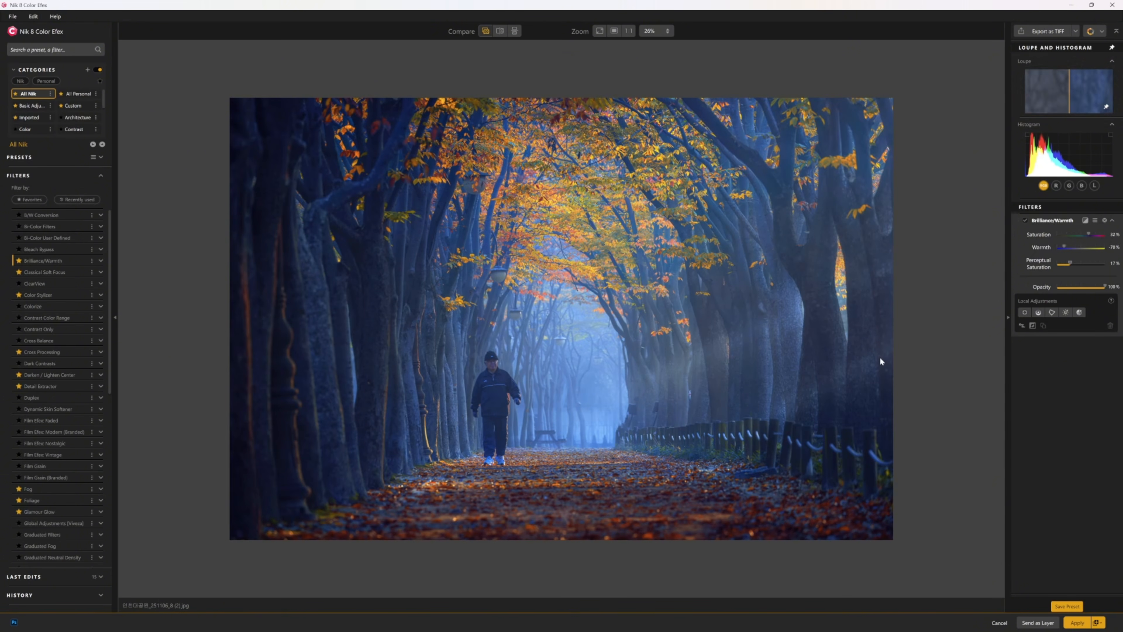
drag(1068, 262, 1088, 236)
drag(1063, 247, 1069, 248)
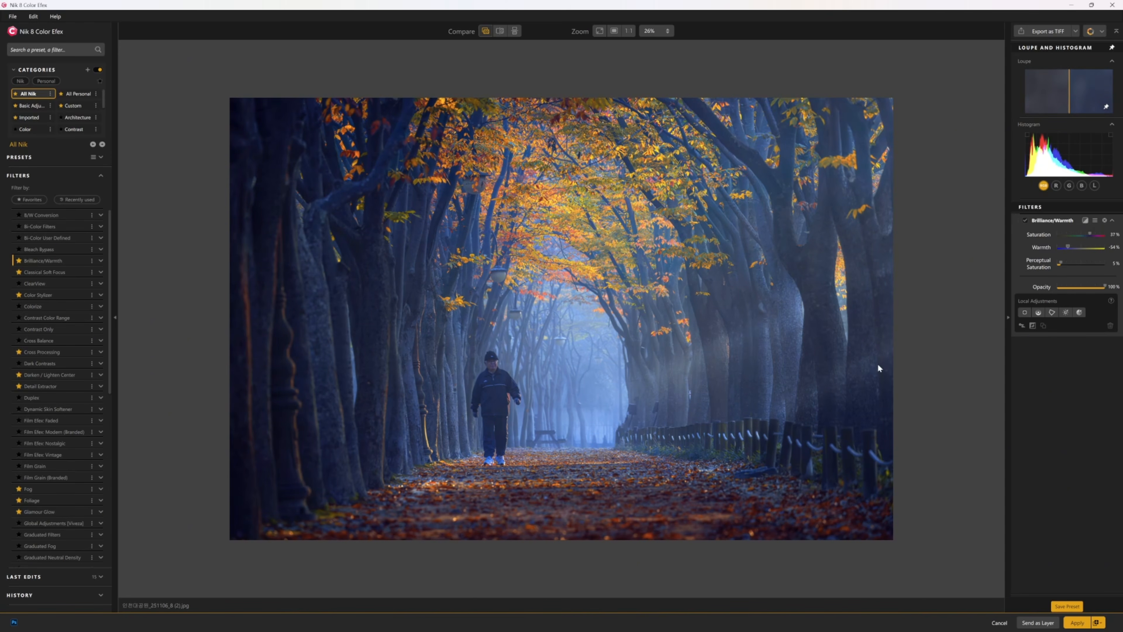
- Compare the autumn photo before and after the filter, using quick compare and the Brilliance/Warmth effect toggle
click(487, 31)
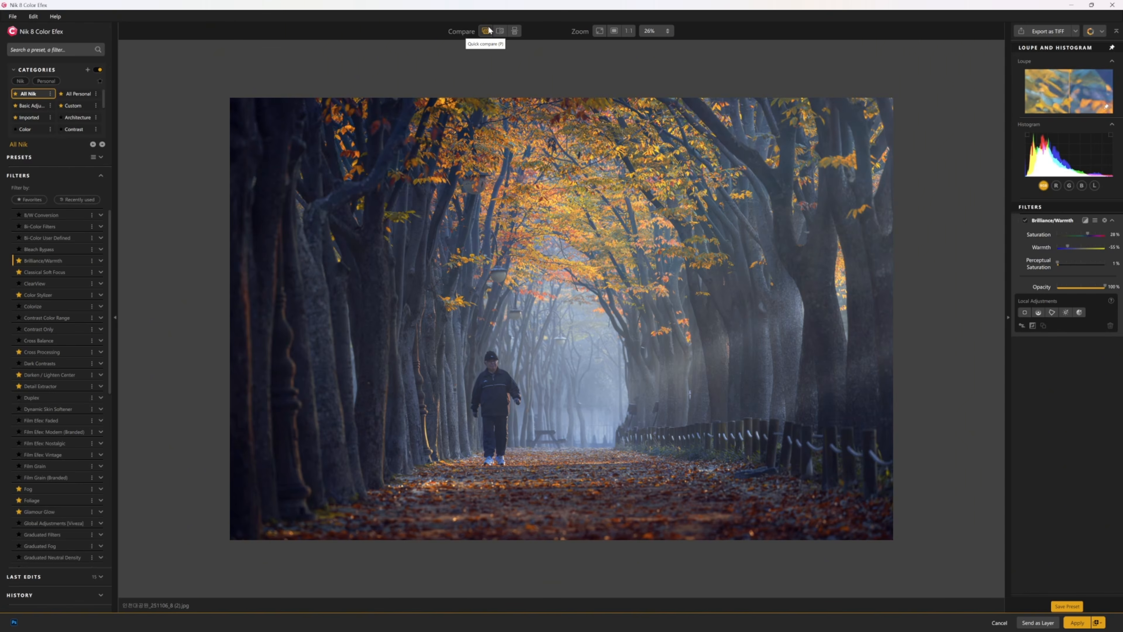
click(488, 30)
click(488, 30)
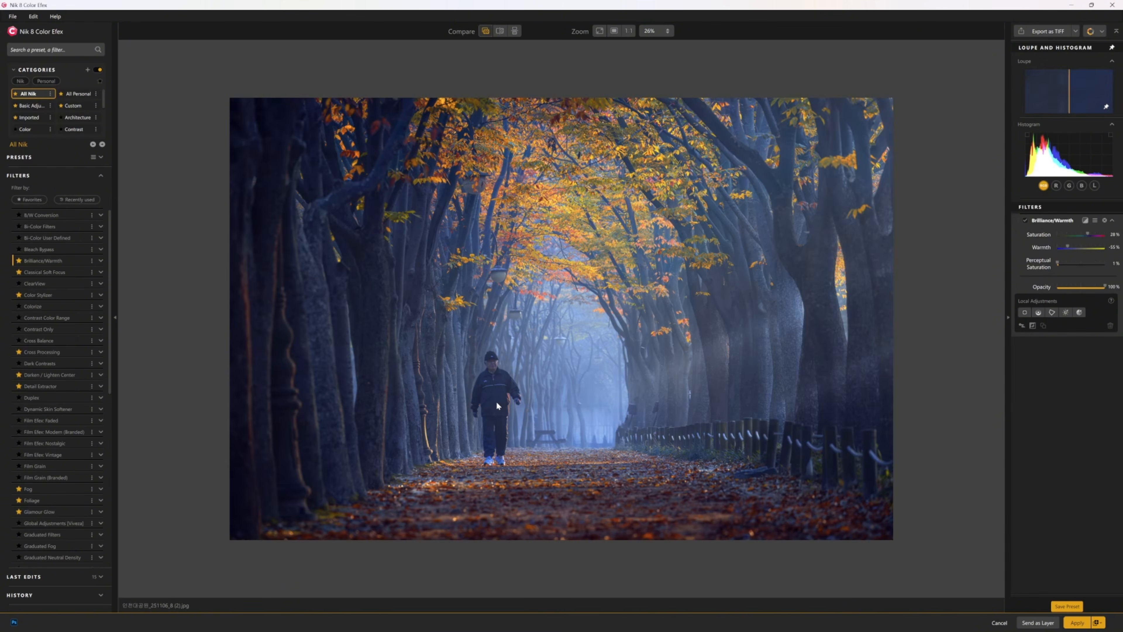
scroll(498, 479, down, 2)
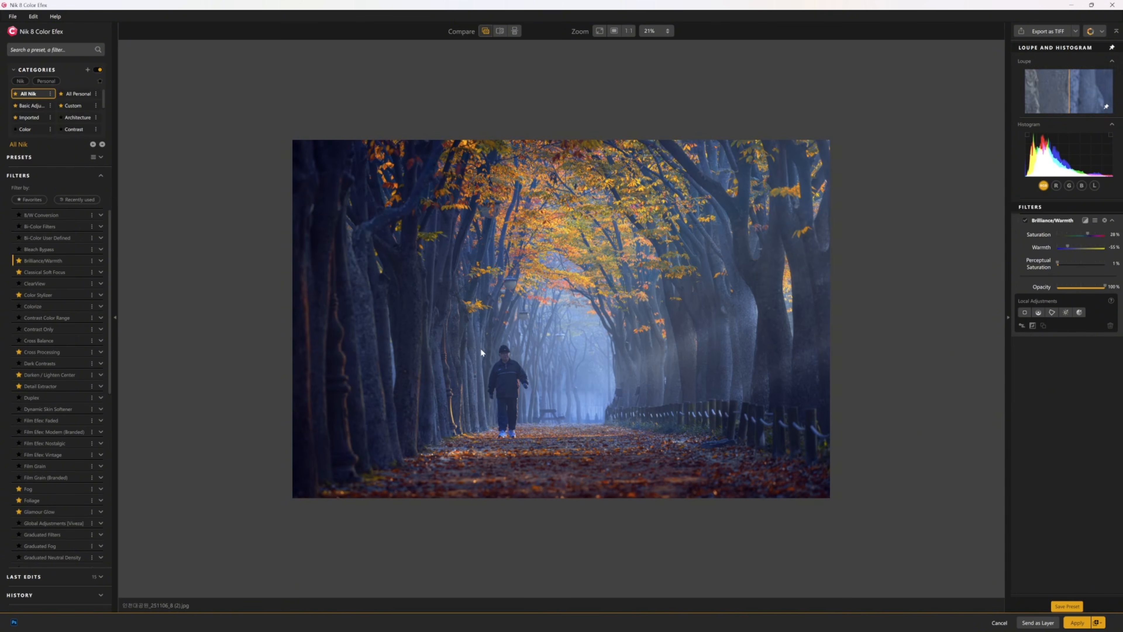
click(1024, 220)
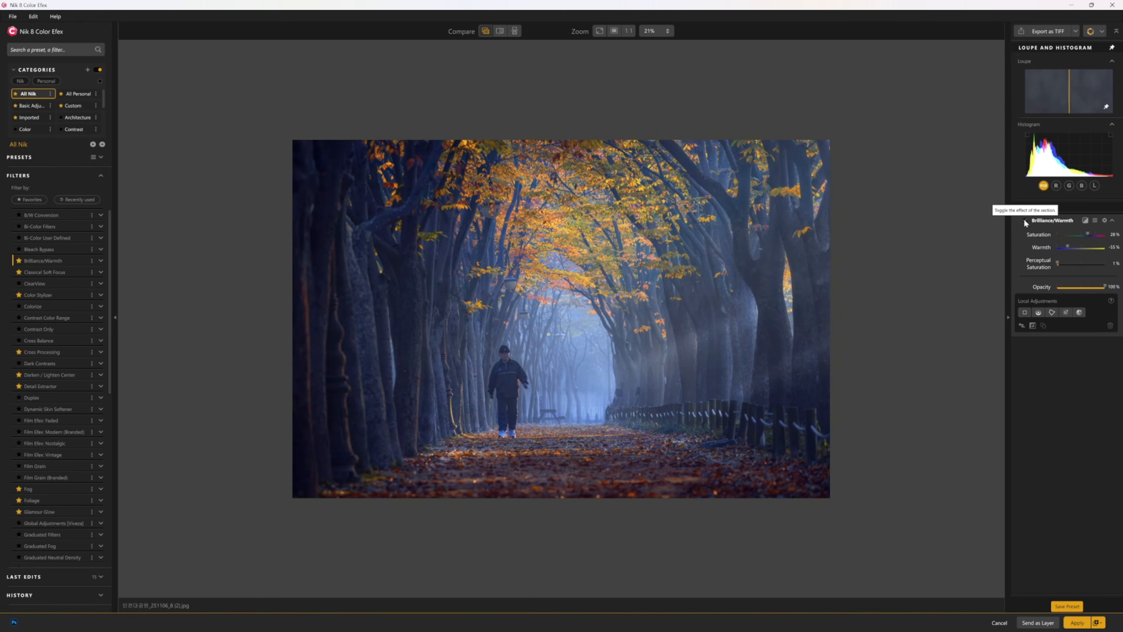
click(1024, 220)
scroll(698, 205, up, 2)
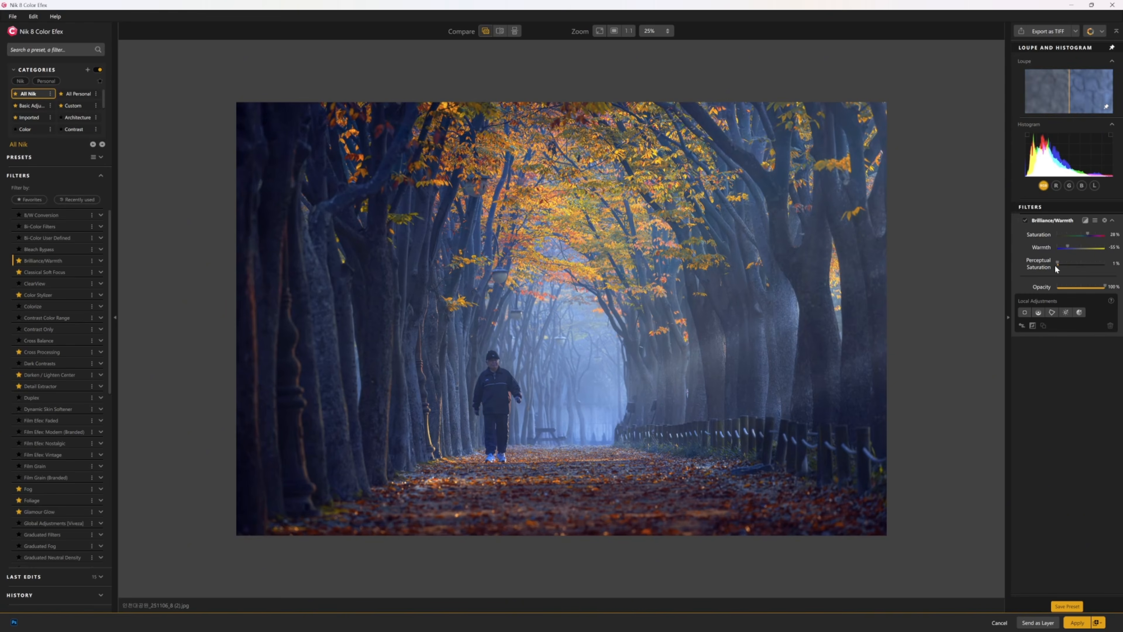
- Apply the Brilliance/Warmth filter to return the autumn photo to Photoshop as a new layer
click(1074, 621)
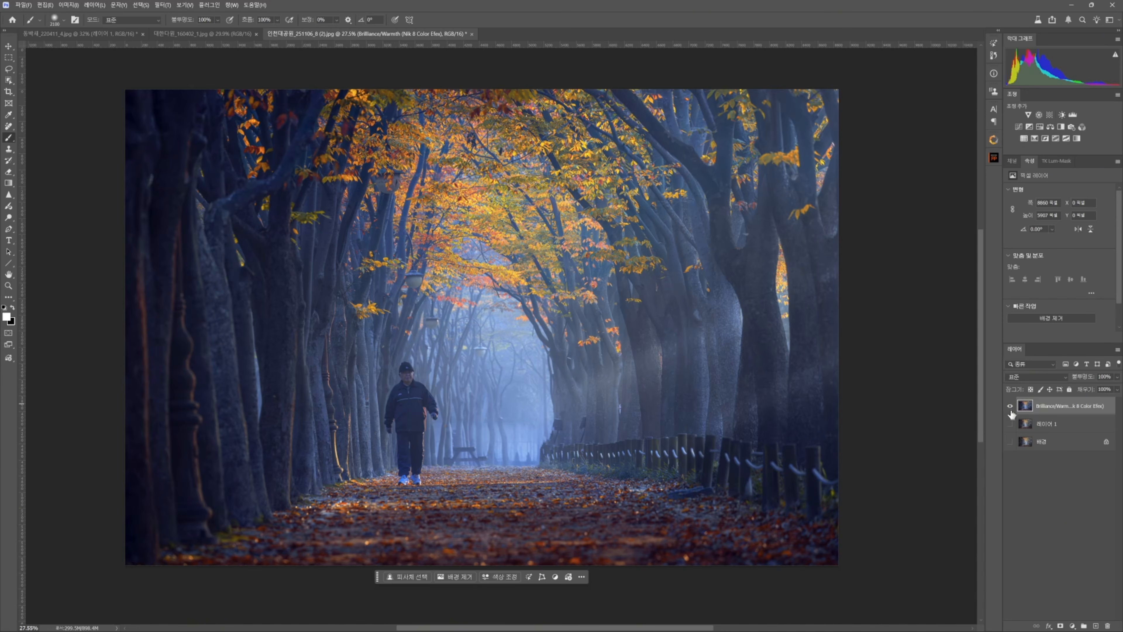
scroll(825, 401, down, 3)
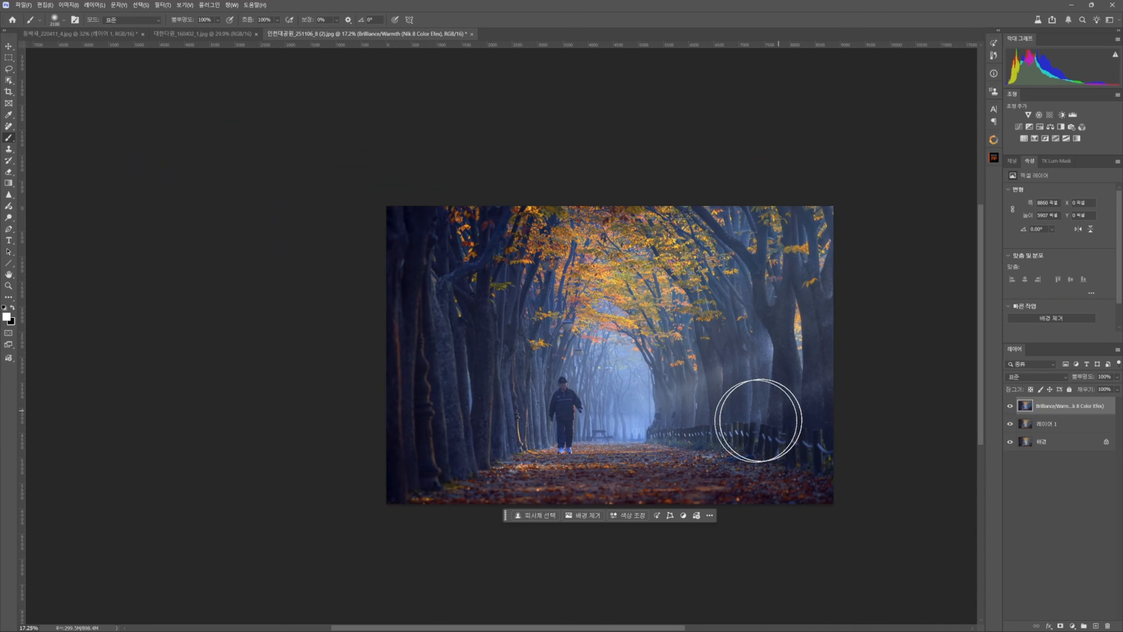
scroll(744, 430, up, 1)
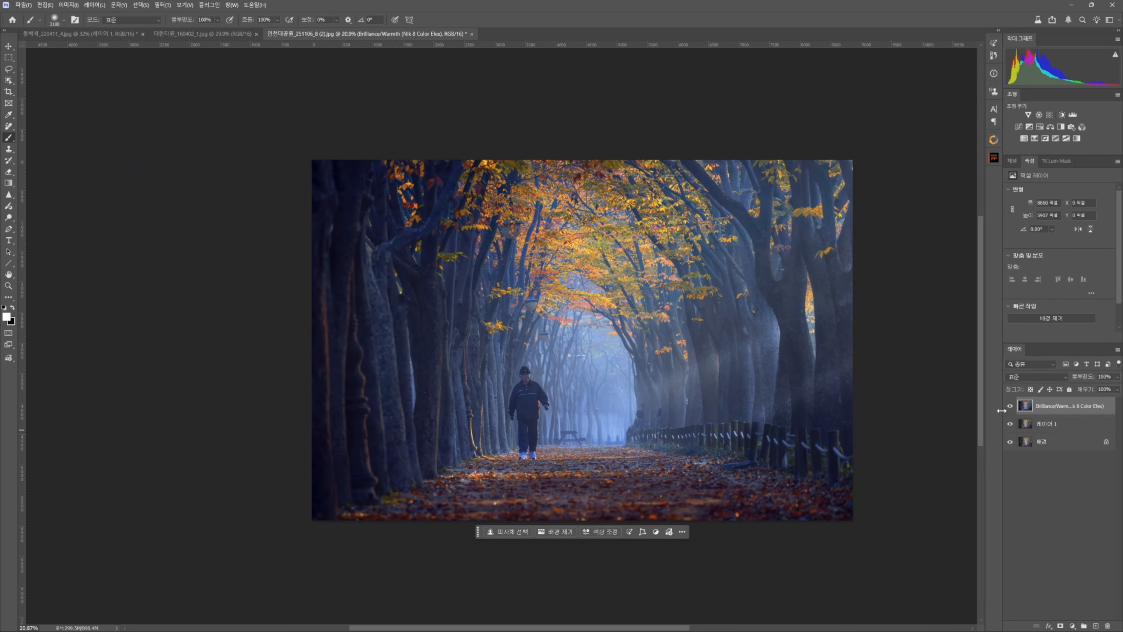
scroll(530, 191, up, 1)
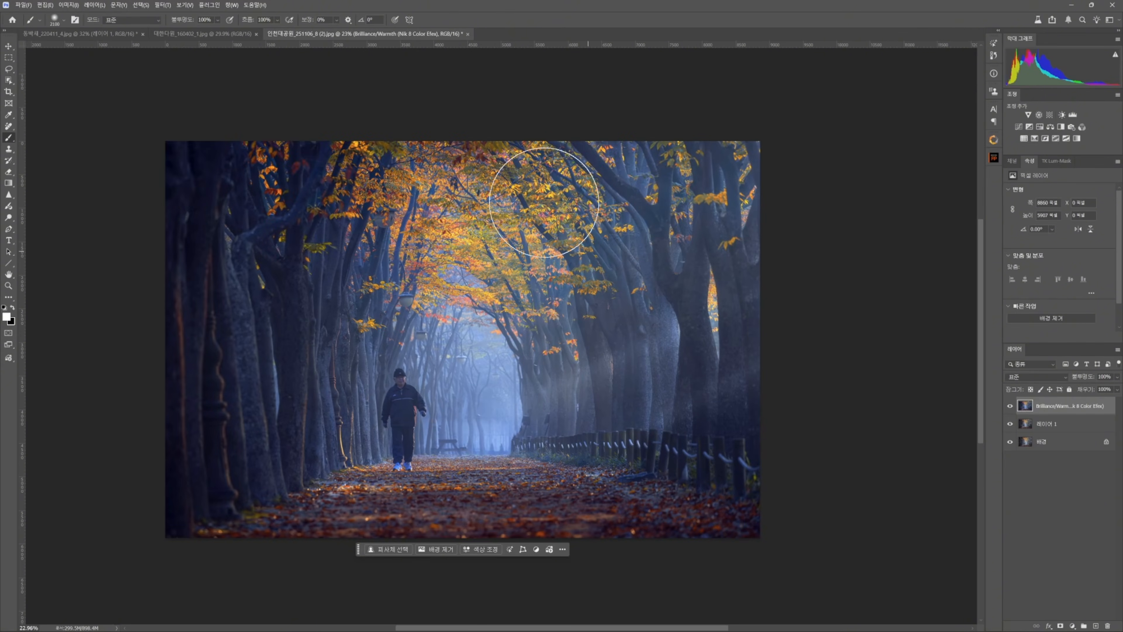
- Switch to the tea-field photo and duplicate its background layer
click(197, 33)
scroll(650, 314, up, 4)
key(ctrl+j)
- Open the tea-field layer in Nik 8 Color Efex and add the Brilliance/Warmth filter
click(182, 5)
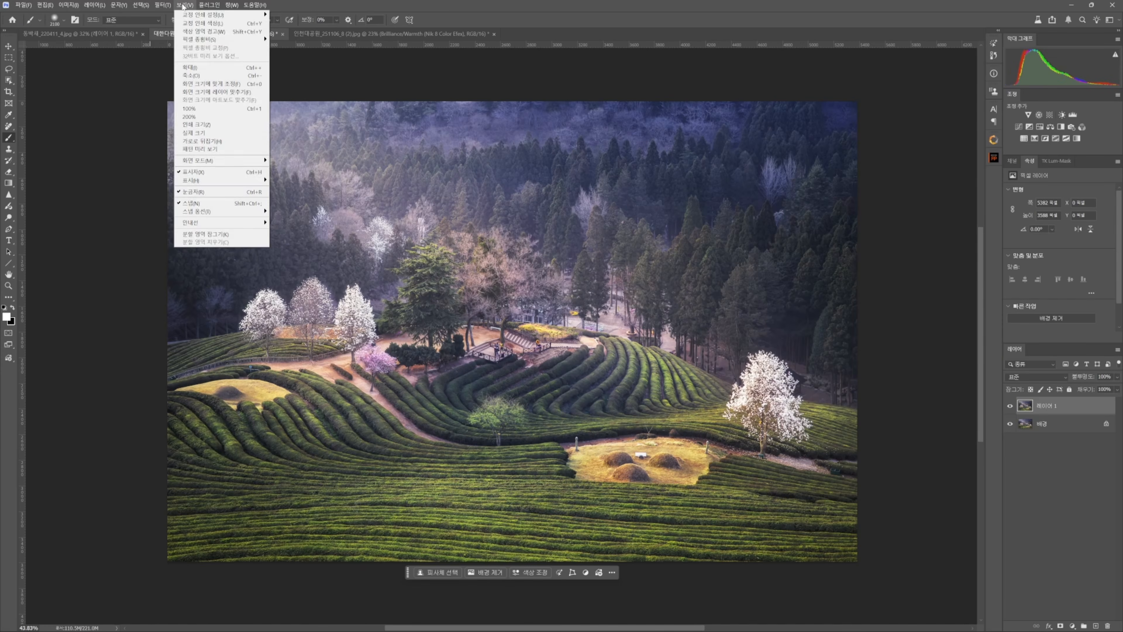
mouse_move(167, 6)
mouse_move(177, 230)
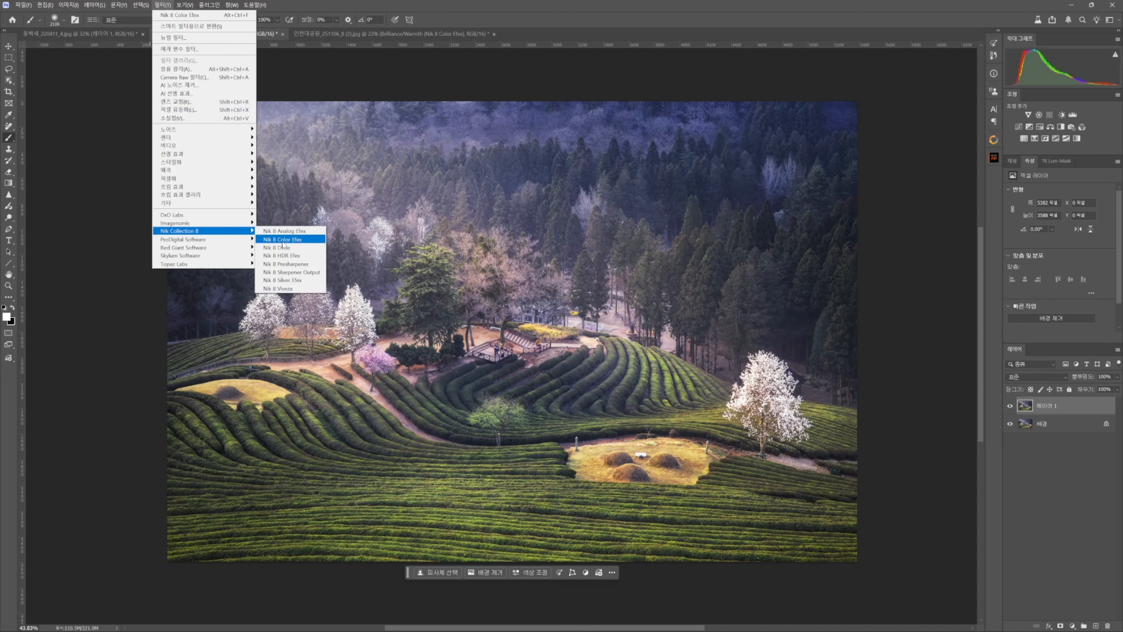
click(282, 241)
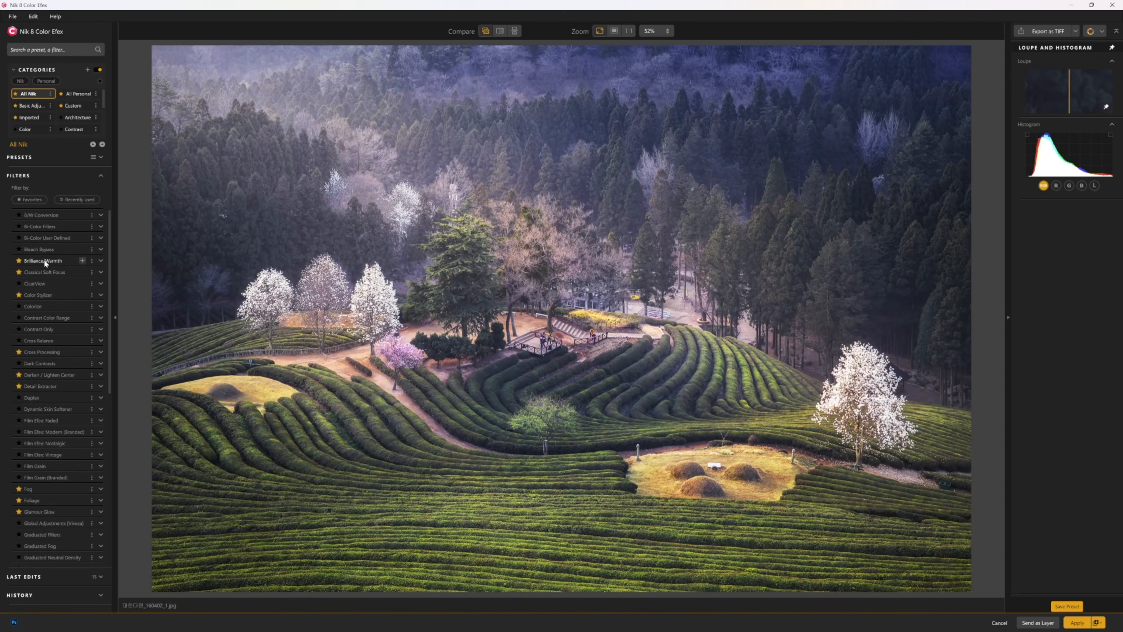
click(44, 260)
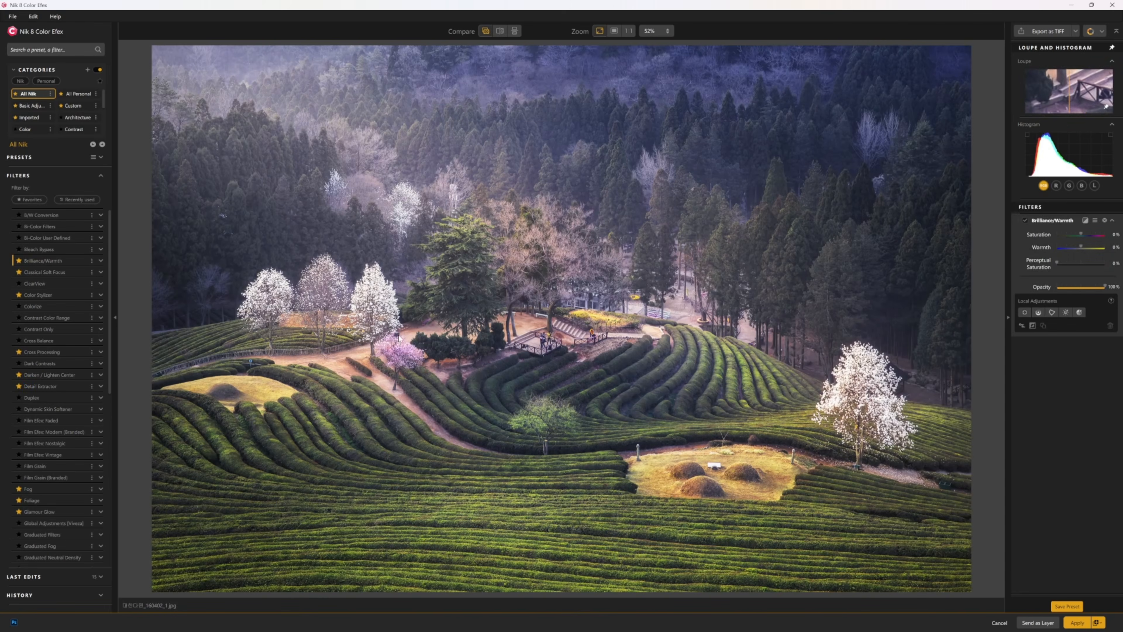
- Set the tea-field filter's Saturation to 32% and check the photo with the effect off and on
drag(1080, 232, 1088, 232)
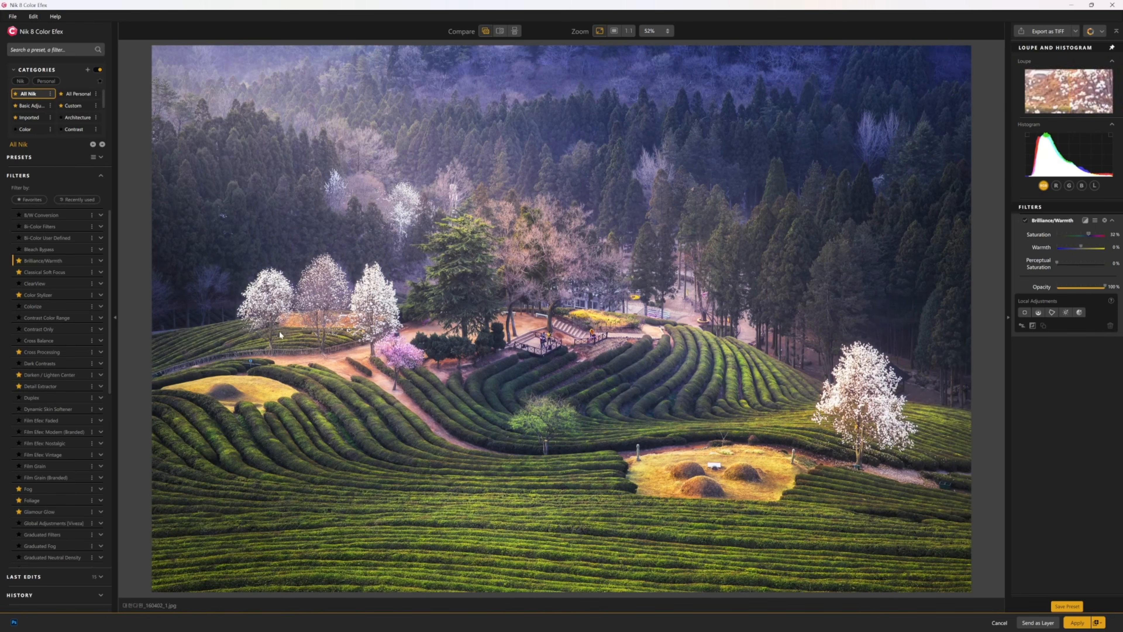
click(1024, 219)
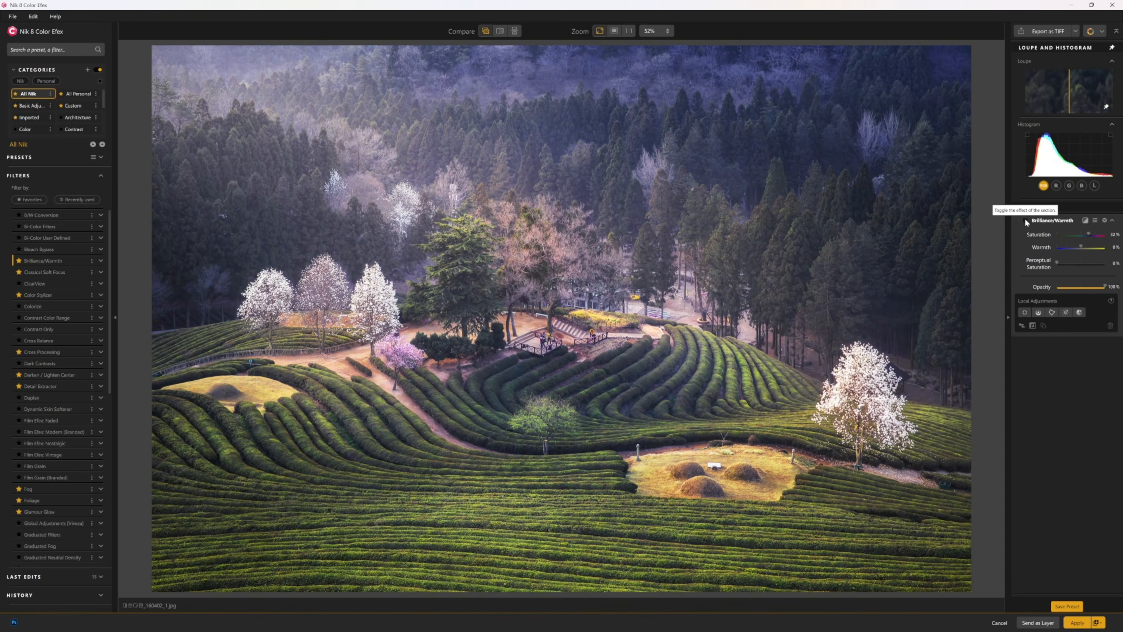
click(1025, 220)
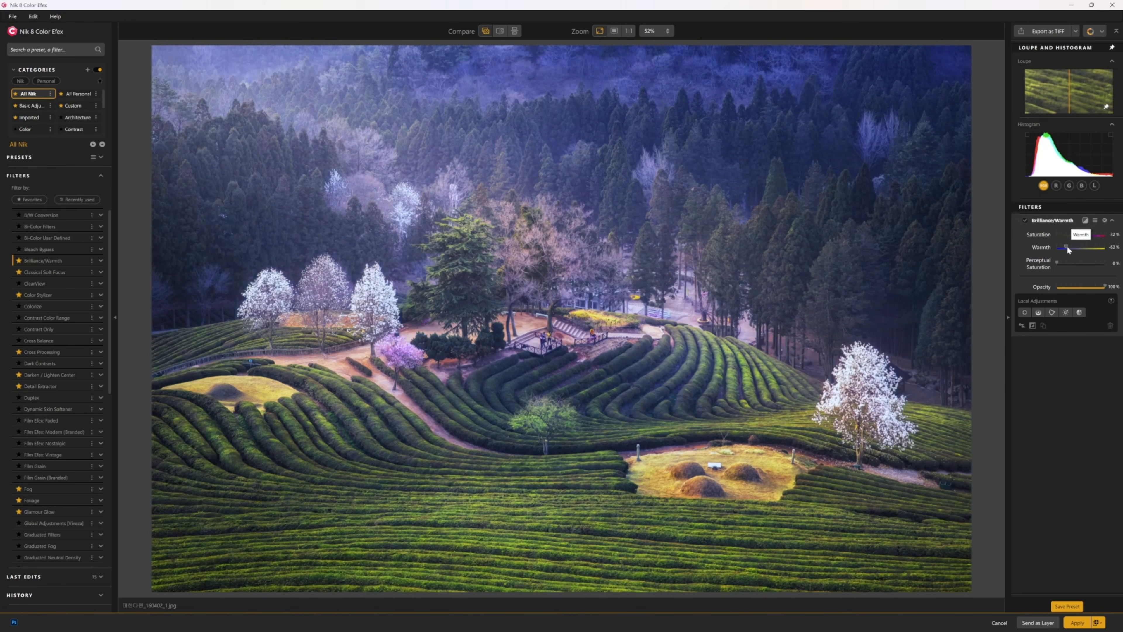
- Try cooler and warmer looks on the tea field, set Warmth to -9%, and compare with the original
drag(1080, 246, 1099, 246)
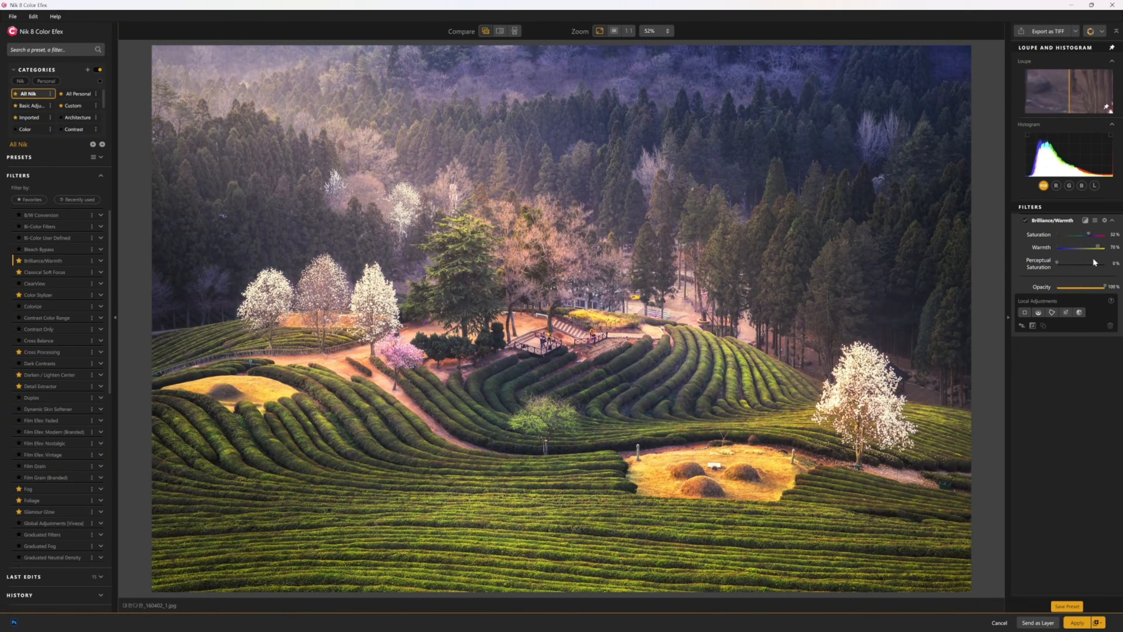
drag(1098, 247, 1082, 250)
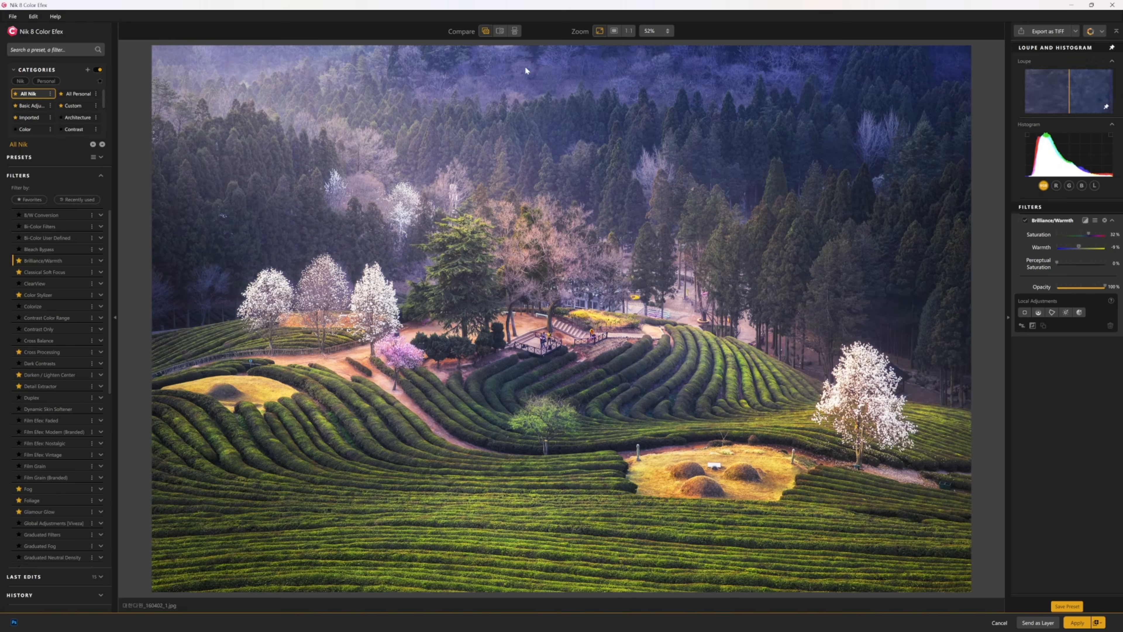
click(489, 36)
- Set Saturation to 24% and Perceptual Saturation to 3%, and apply the filter to the tea-field photo
drag(1056, 262, 1061, 265)
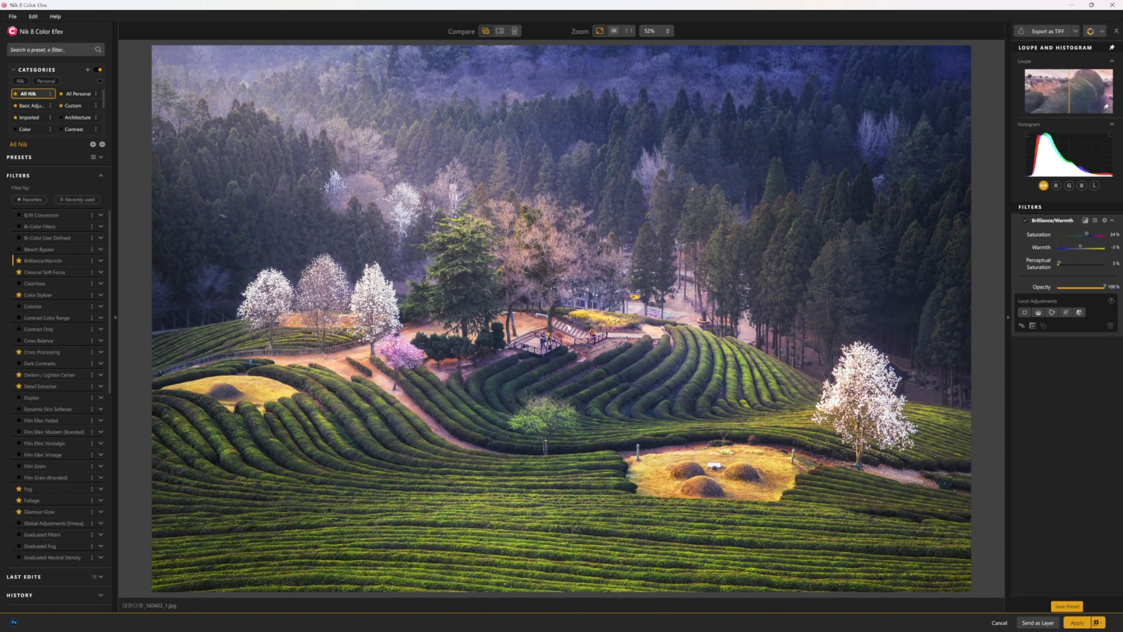
click(485, 34)
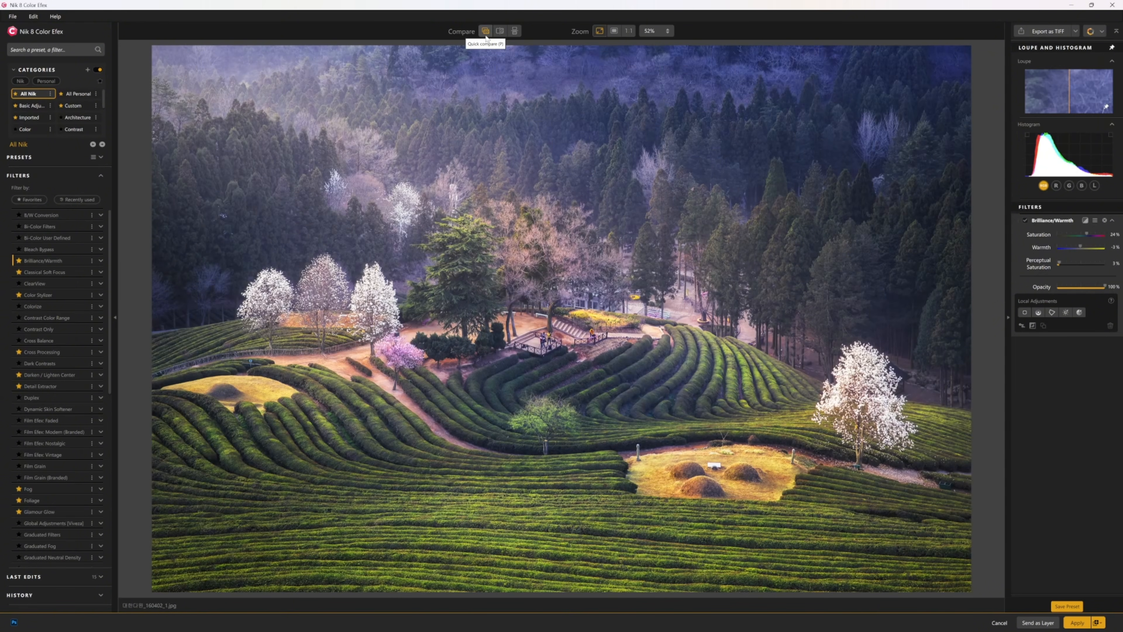
click(1076, 623)
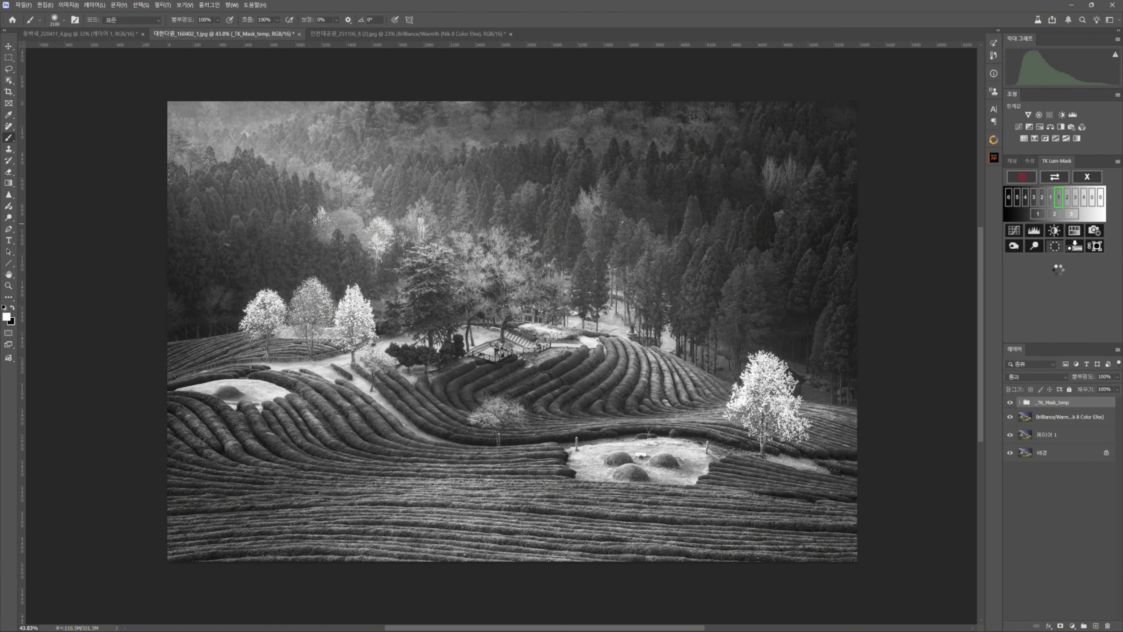
- Add a TK luminosity selection as the layer mask of the tea field's Brilliance/Warmth layer and check the effect
click(1060, 626)
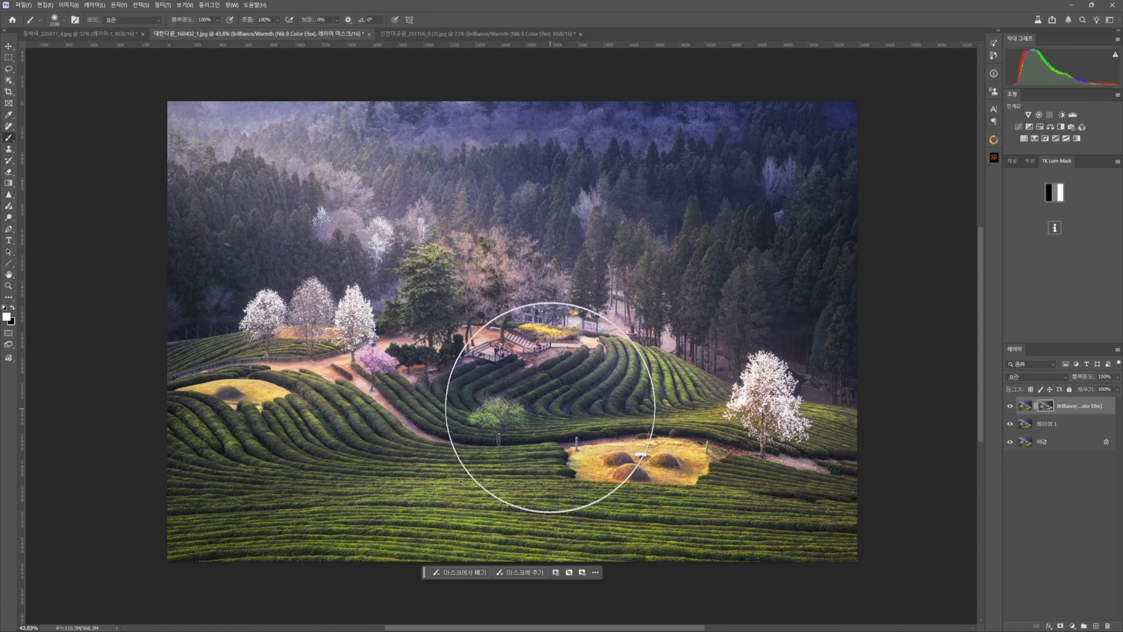
scroll(547, 401, down, 2)
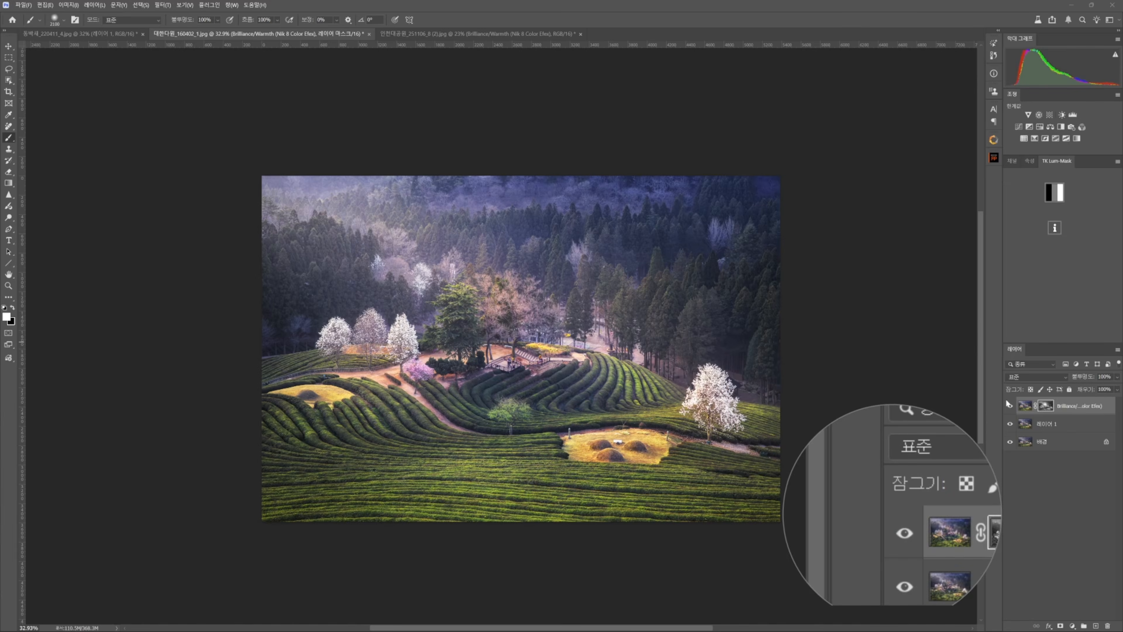
key(Escape)
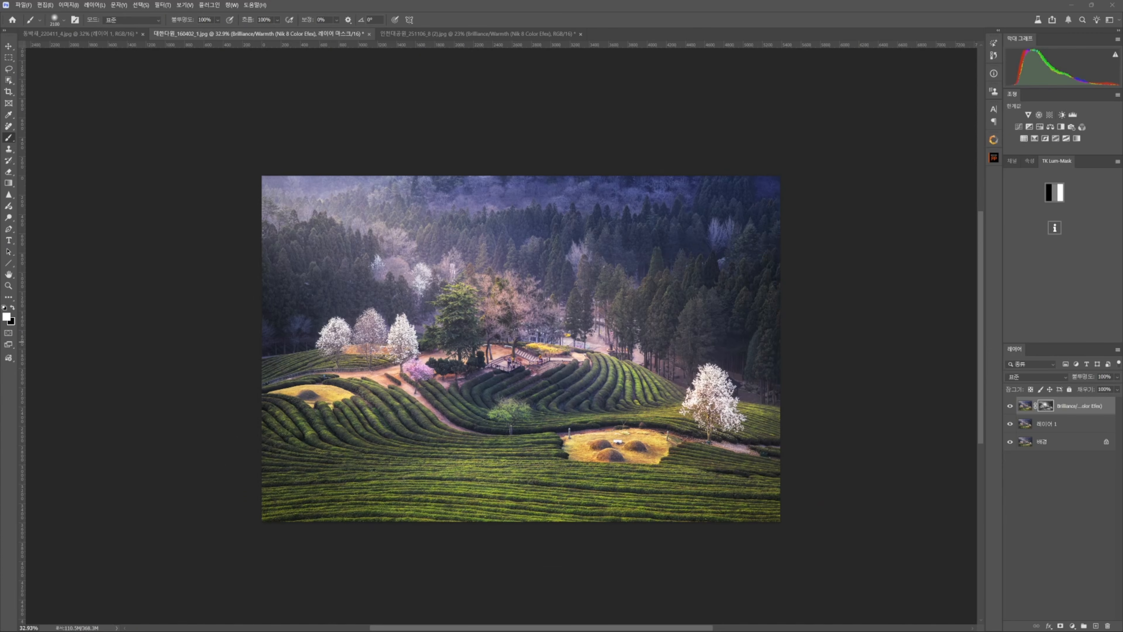
scroll(567, 371, up, 3)
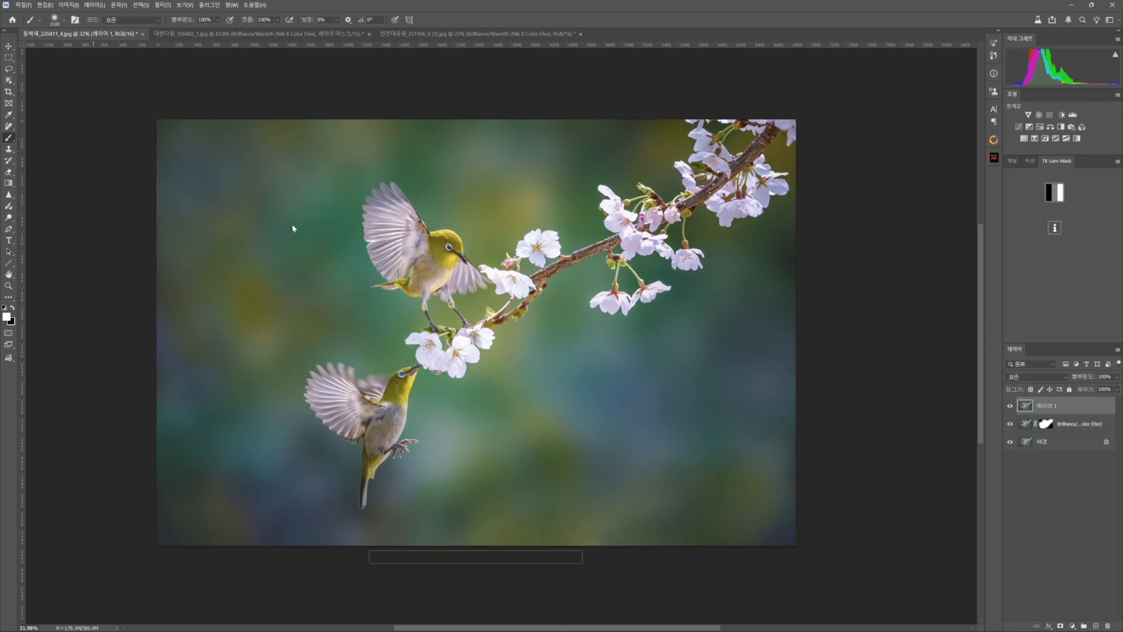
- Return to the bird photo and examine its edited birds and blossoms up close
click(105, 33)
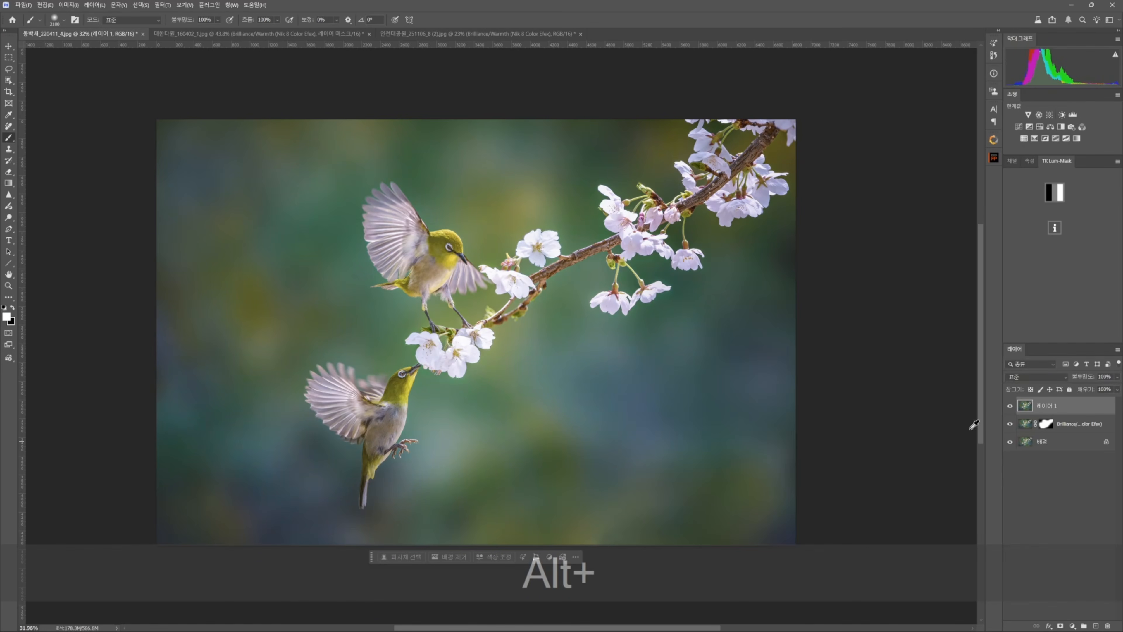
scroll(513, 299, up, 1)
scroll(511, 296, up, 3)
scroll(499, 270, down, 1)
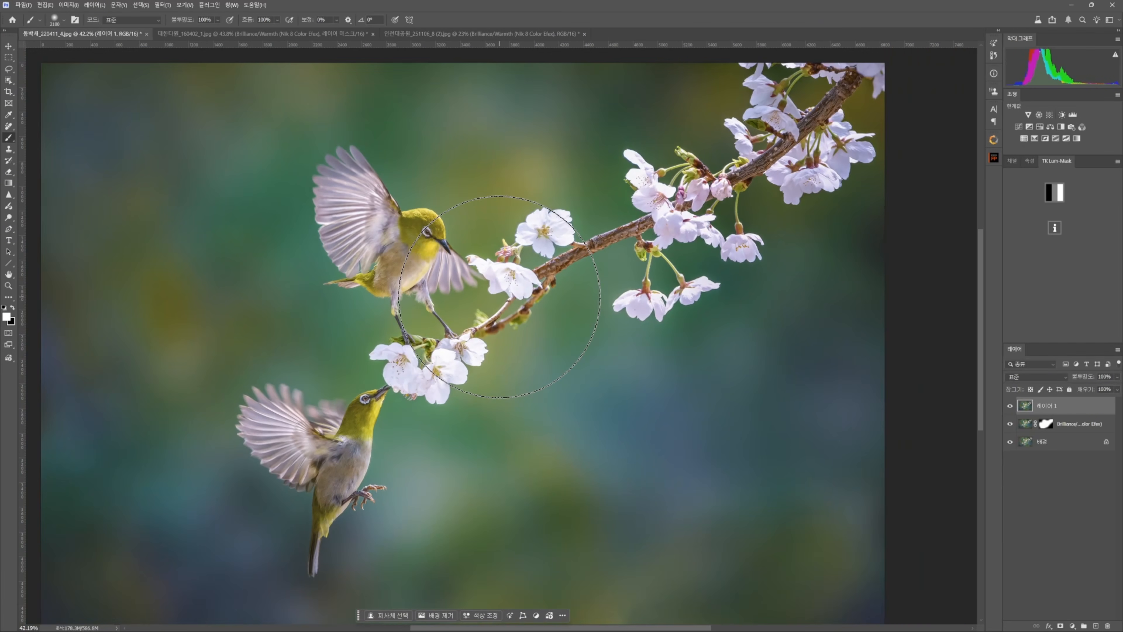
- Go back to the autumn tree-tunnel photo and compare its Brilliance/Warmth layer hidden and shown
click(172, 32)
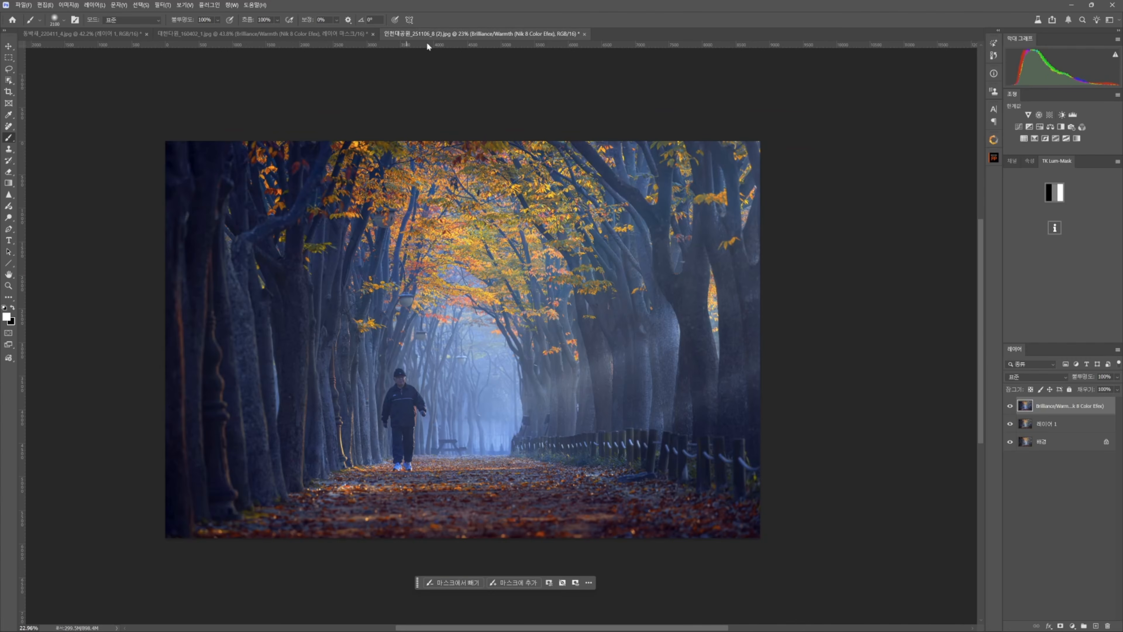
click(406, 35)
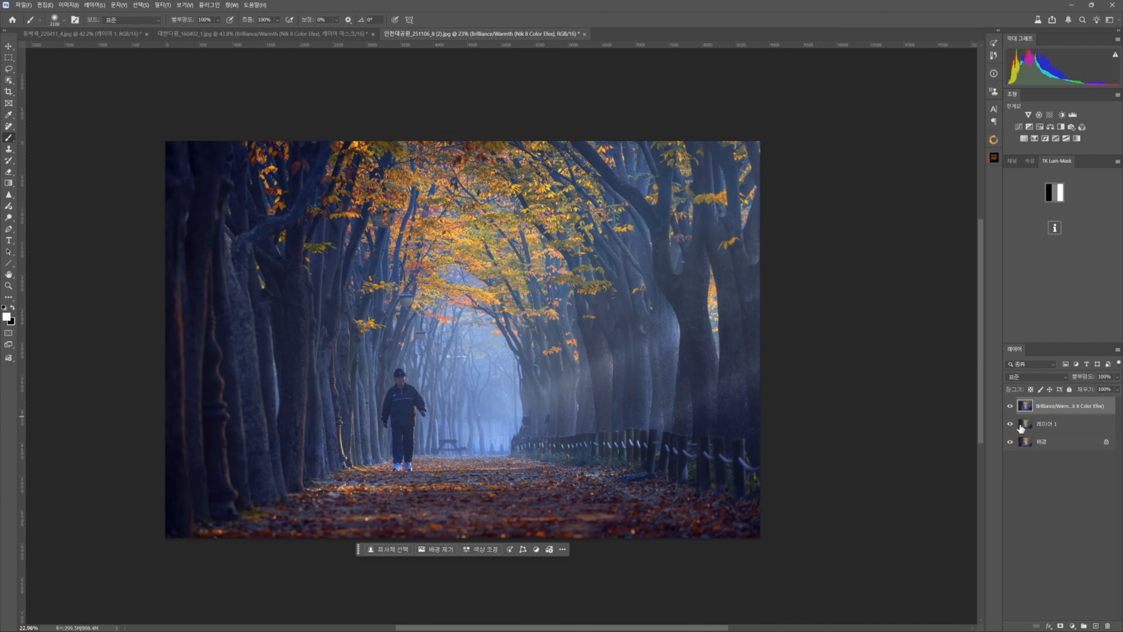
click(1009, 405)
click(1010, 405)
scroll(500, 386, down, 2)
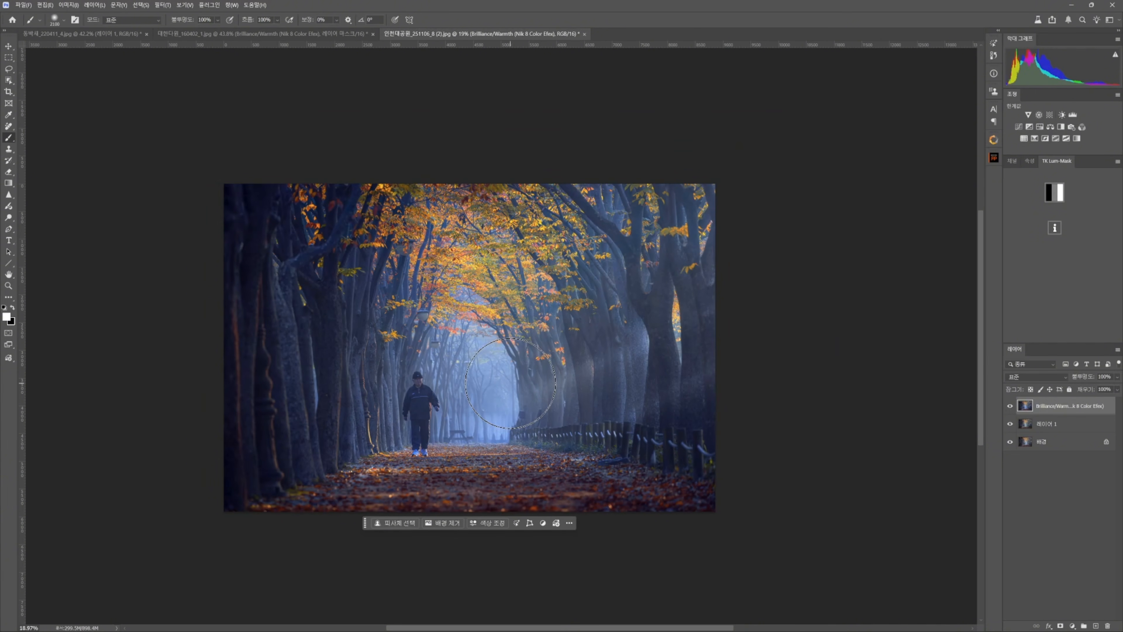